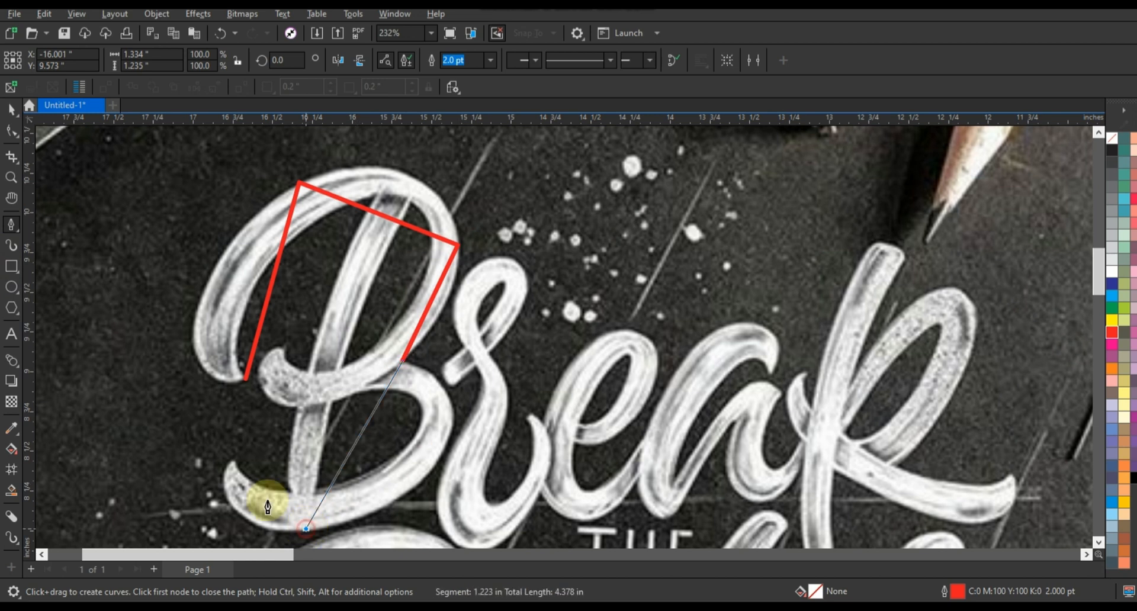
Finish the straight-segment Pen outline around the letter B through its lower tail, middle hook and stem, closing the path
click(292, 491)
click(298, 408)
click(287, 349)
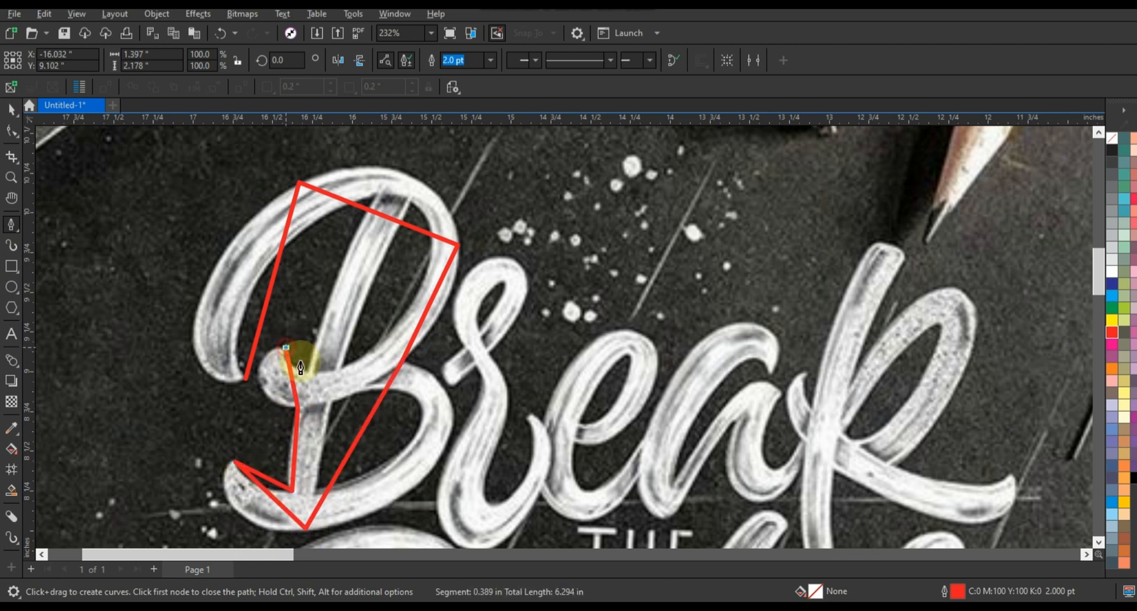
click(308, 372)
click(371, 208)
click(247, 378)
Convert all segments of the B outline to curves and bend the far-left edge to follow the letter's outer stroke
click(12, 131)
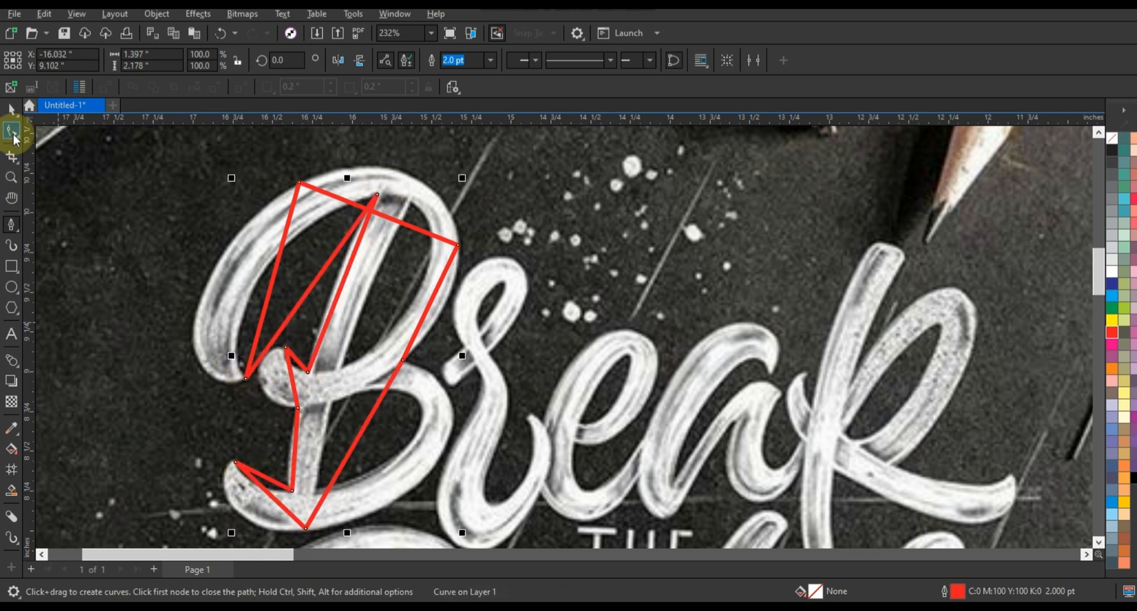
drag(130, 156, 487, 532)
click(206, 60)
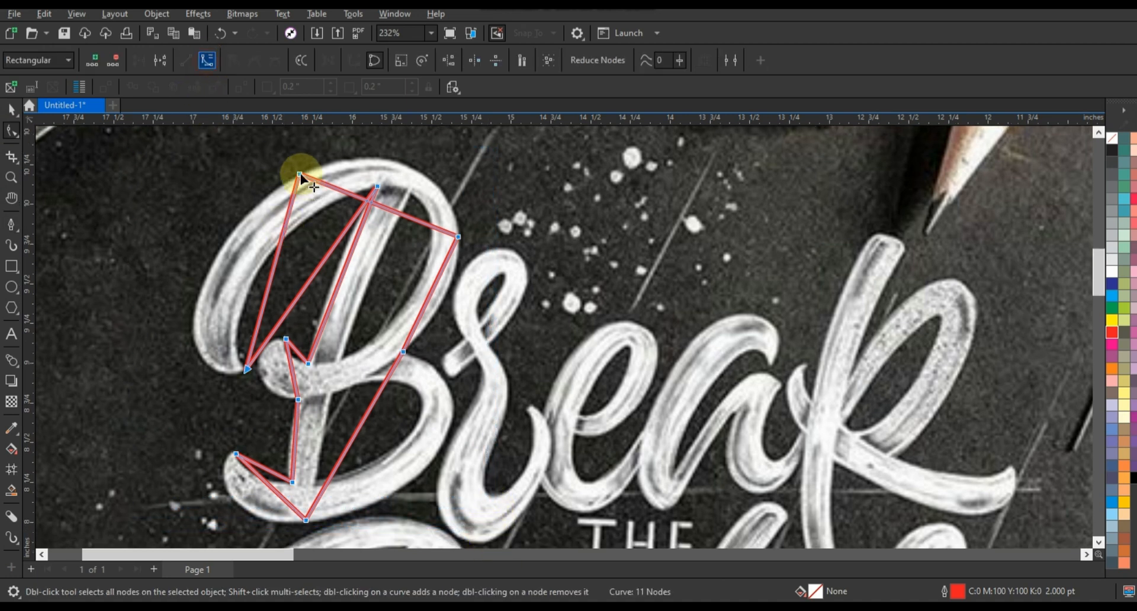
drag(281, 238, 238, 208)
drag(264, 306, 151, 386)
drag(238, 207, 196, 236)
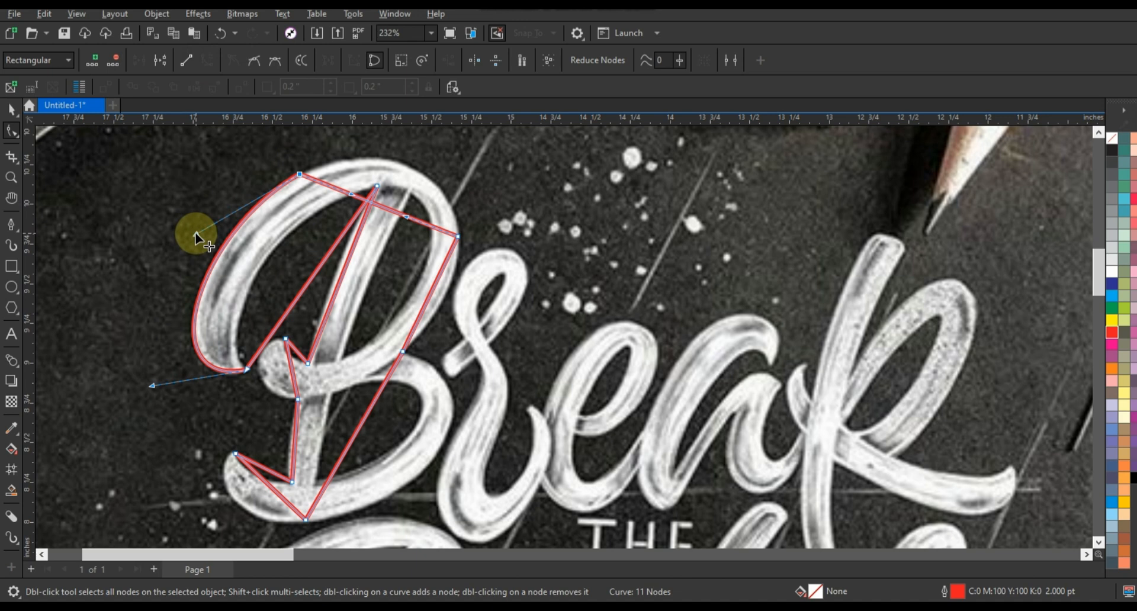
Curve the outline's top segment over the arch of the B and fine-tune its handles to match the lettering
click(1099, 132)
click(281, 232)
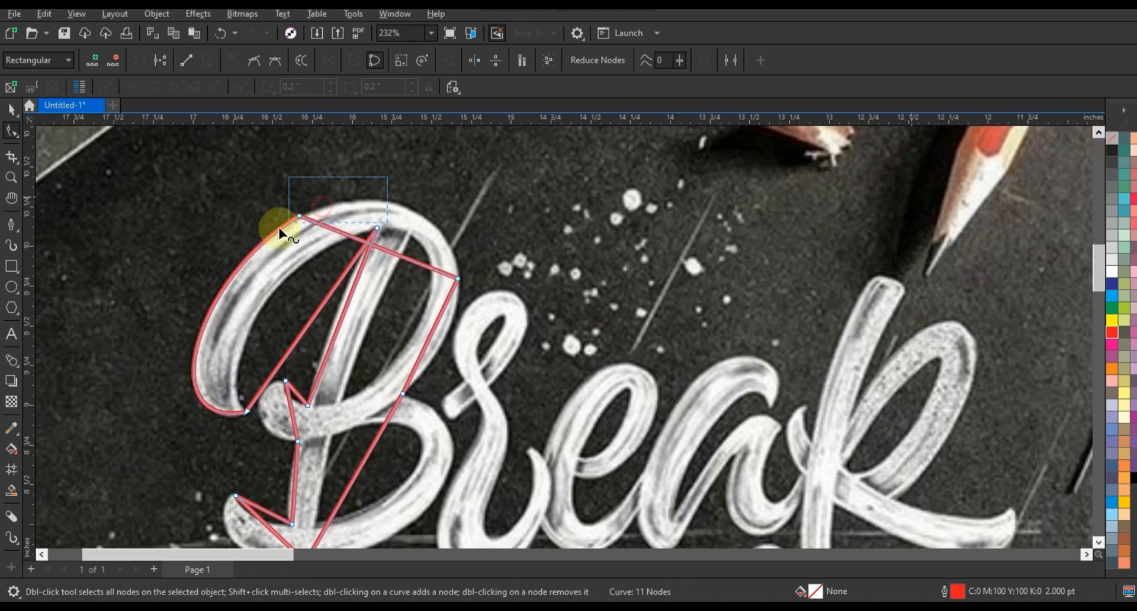
drag(367, 200, 375, 195)
drag(405, 258, 442, 203)
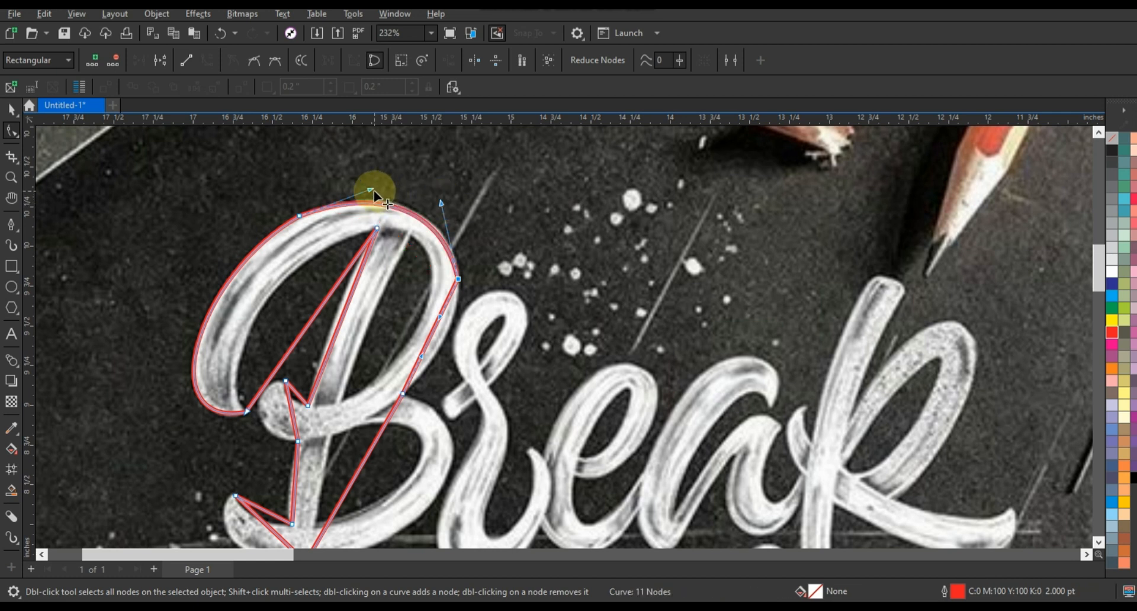
drag(375, 194, 374, 182)
drag(300, 216, 299, 218)
drag(441, 203, 444, 201)
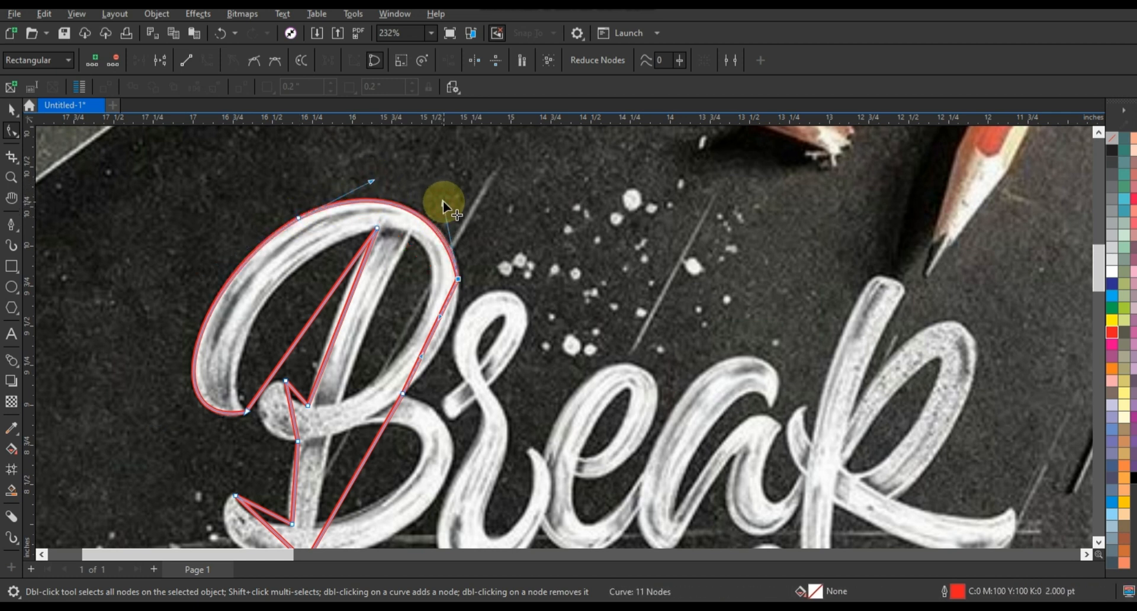
drag(371, 181, 371, 179)
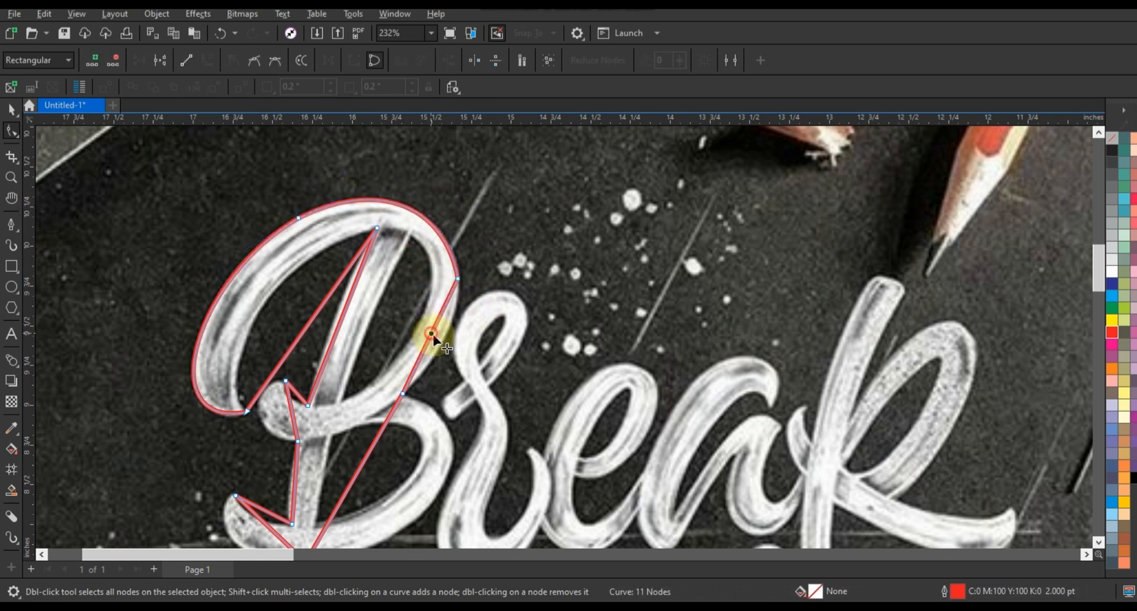
Bend the outer edge of the B's upper bowl and the inner edge of its left swash to fit the lettering
drag(433, 336, 446, 332)
click(336, 291)
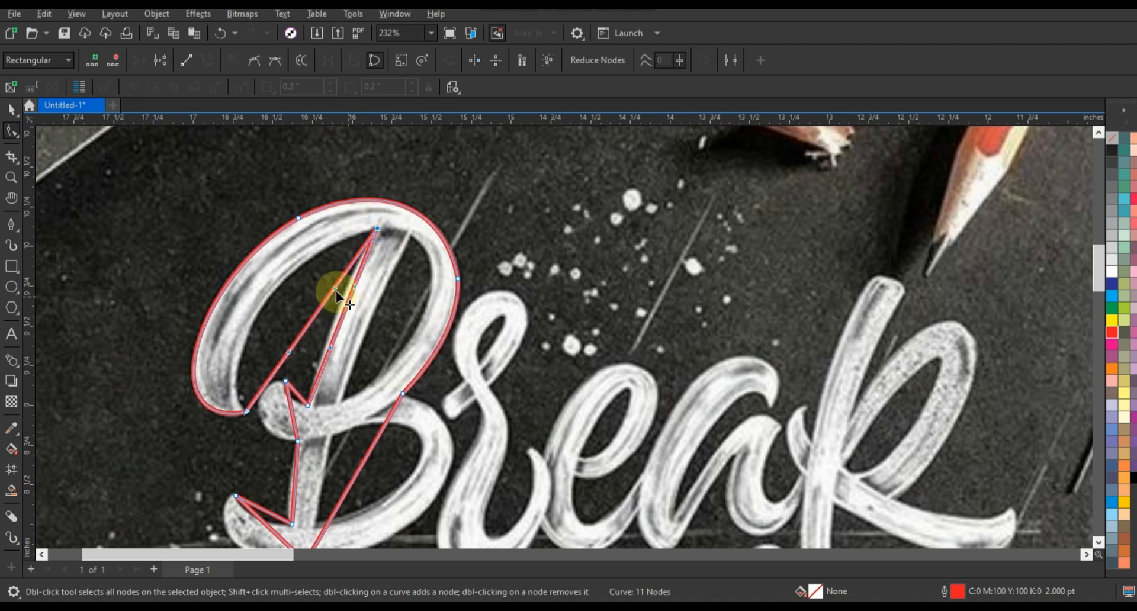
drag(336, 291, 212, 340)
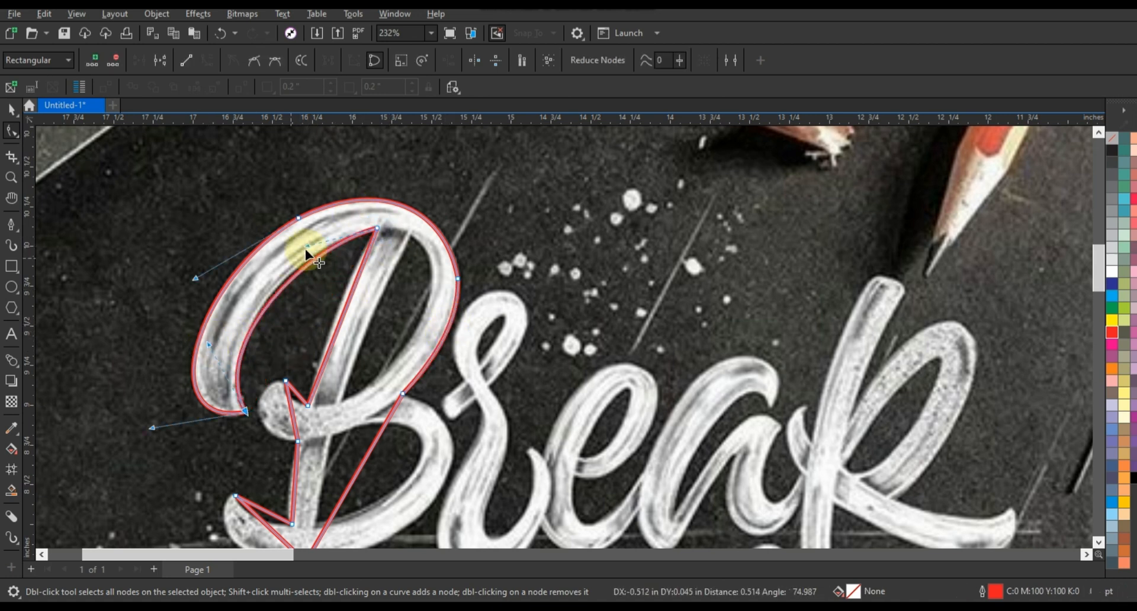
drag(305, 250, 304, 246)
click(341, 306)
scroll(390, 293, down, 1)
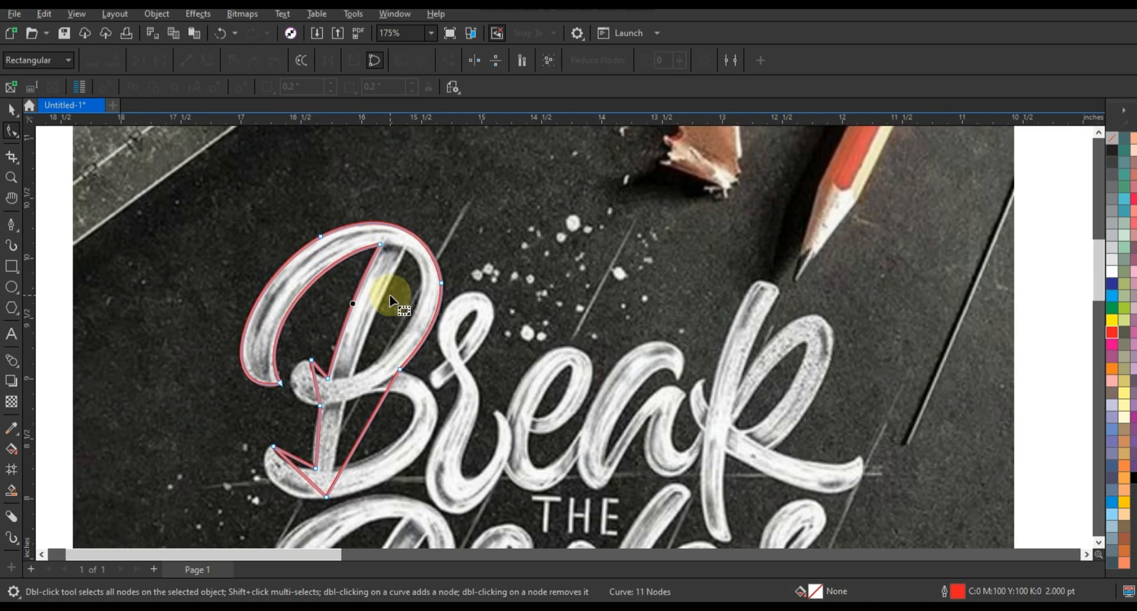
Shape the outline around the rounded hook at the middle of the B, curving both its outer and inner edges
click(11, 178)
drag(178, 302, 629, 514)
click(11, 131)
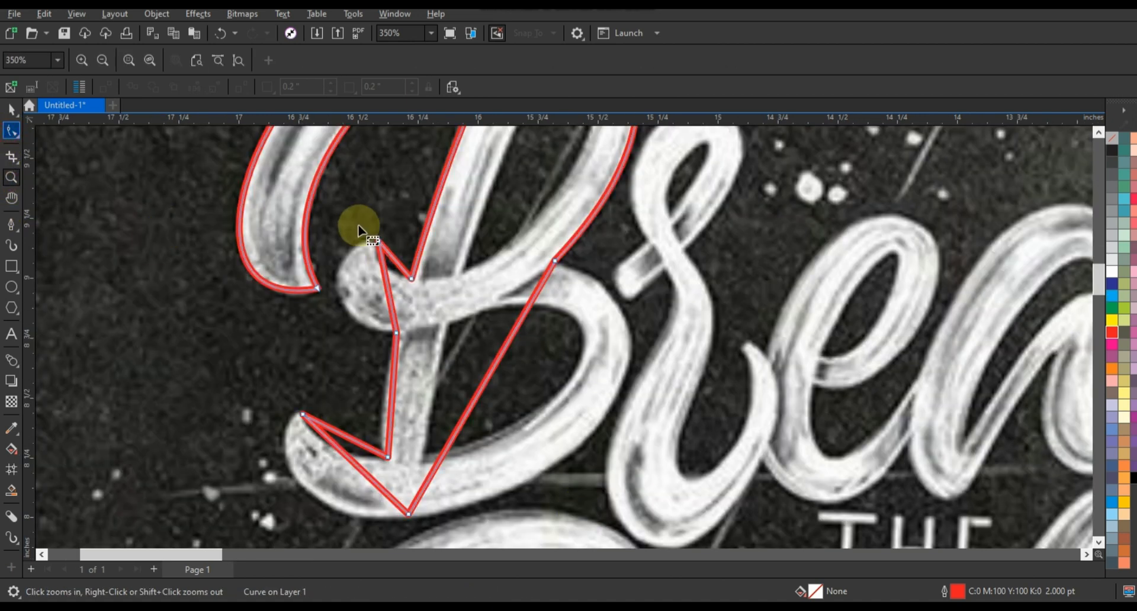
click(388, 271)
drag(329, 314, 327, 310)
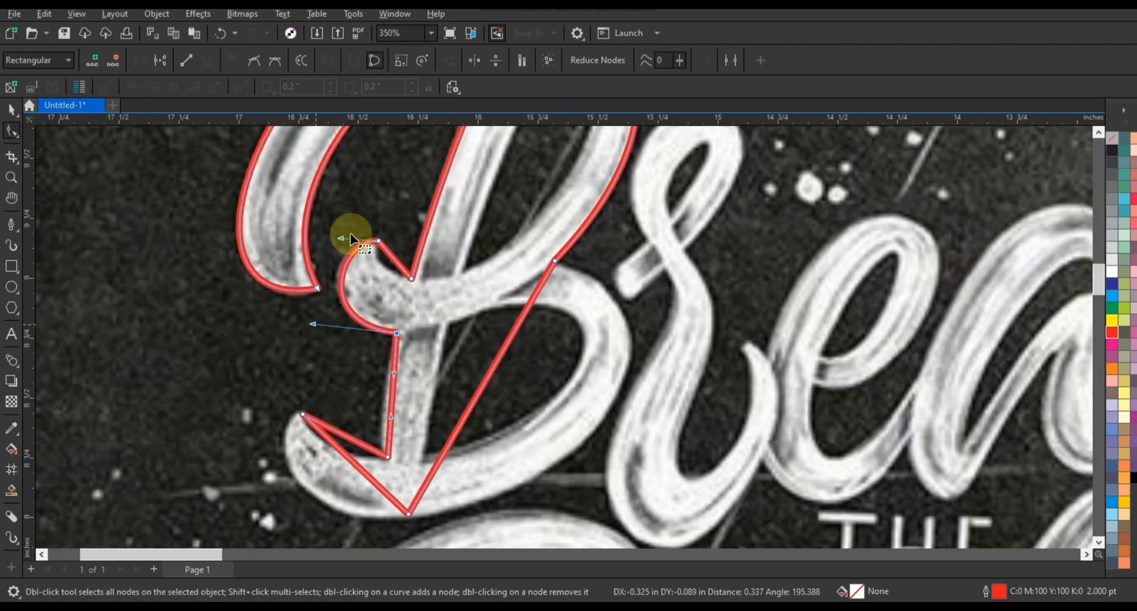
drag(342, 238, 336, 234)
drag(397, 269, 397, 273)
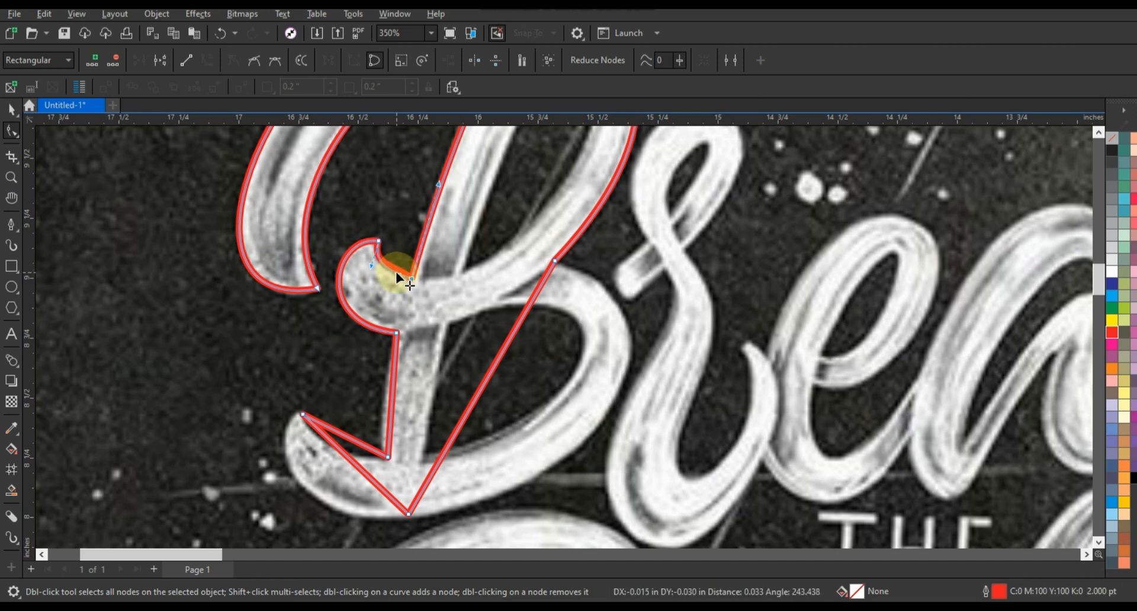
Curve the outer edge of the B's lower bowl and adjust its bottom node and handles to fit the lettering
drag(605, 294, 619, 283)
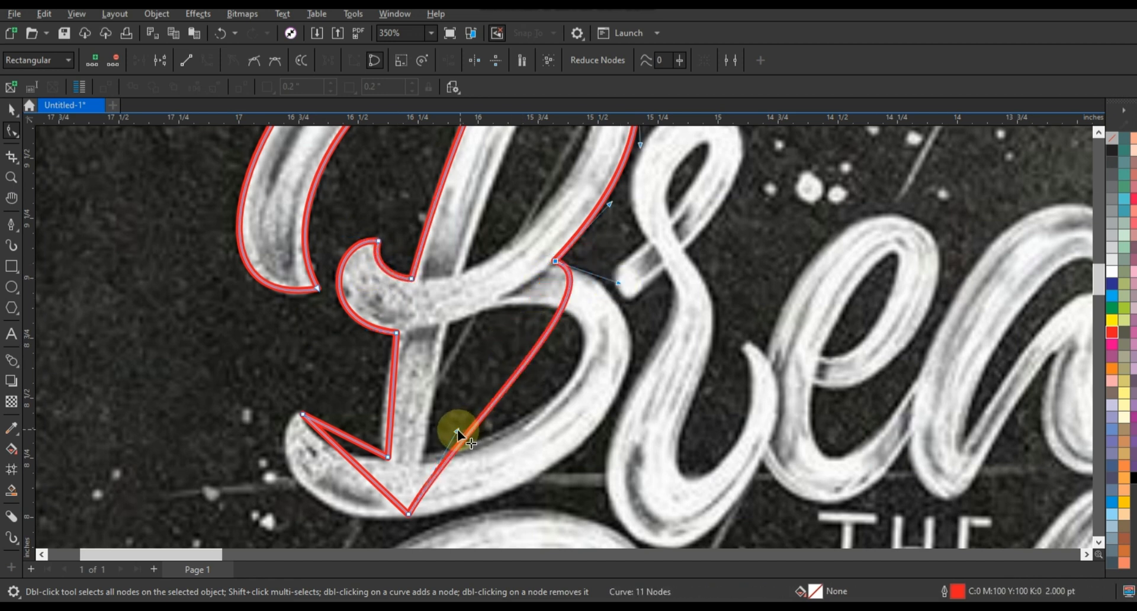
drag(457, 431, 536, 484)
drag(409, 515, 409, 519)
drag(535, 489, 604, 491)
drag(619, 283, 705, 315)
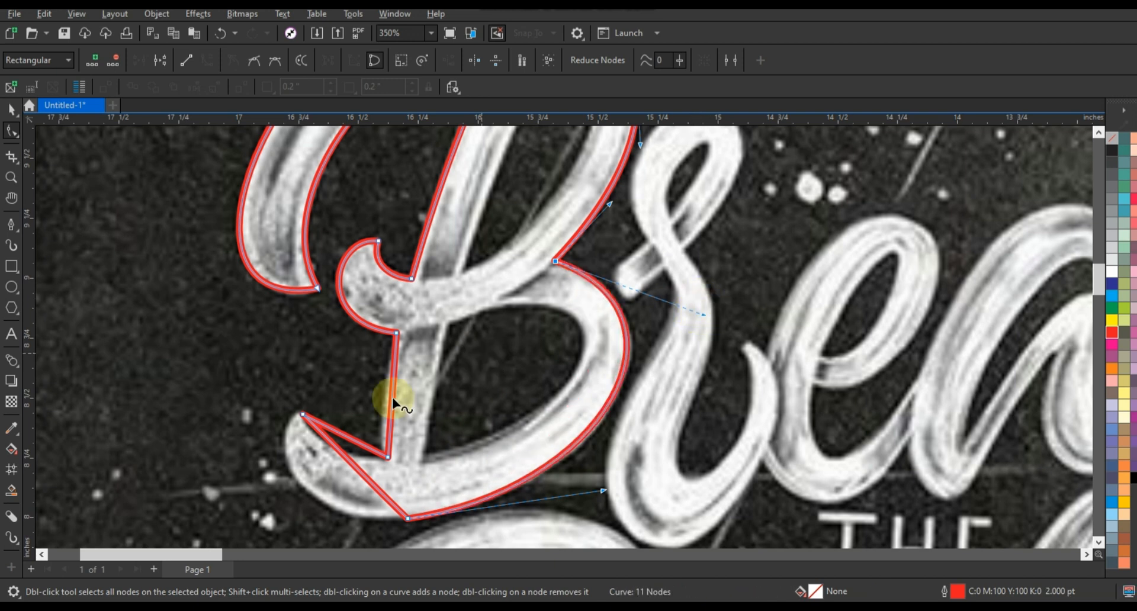
Bend the lower stem's left edge and shape both sides of the B's bottom tail to follow the lettering
click(387, 407)
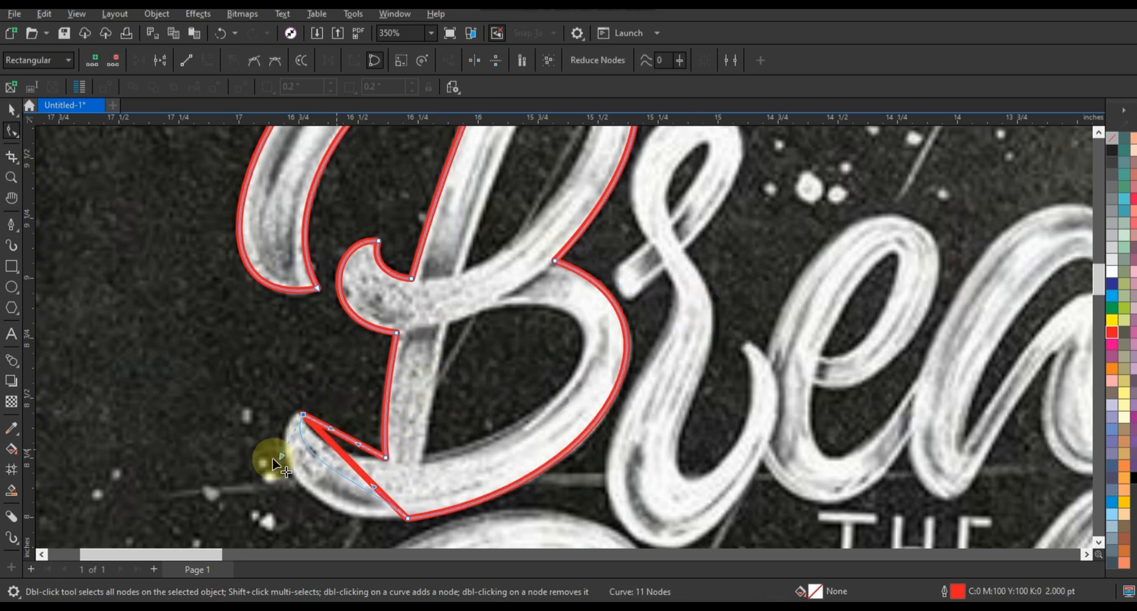
drag(272, 459, 268, 458)
drag(373, 487, 329, 522)
drag(303, 415, 299, 414)
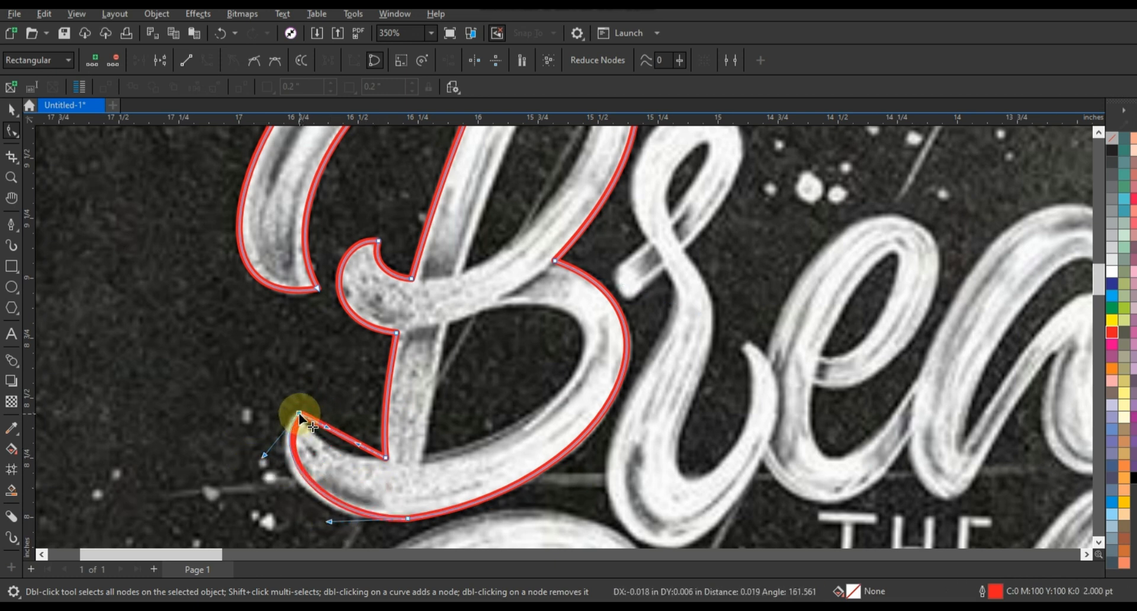
drag(329, 522, 325, 527)
drag(603, 491, 605, 497)
drag(336, 433, 333, 448)
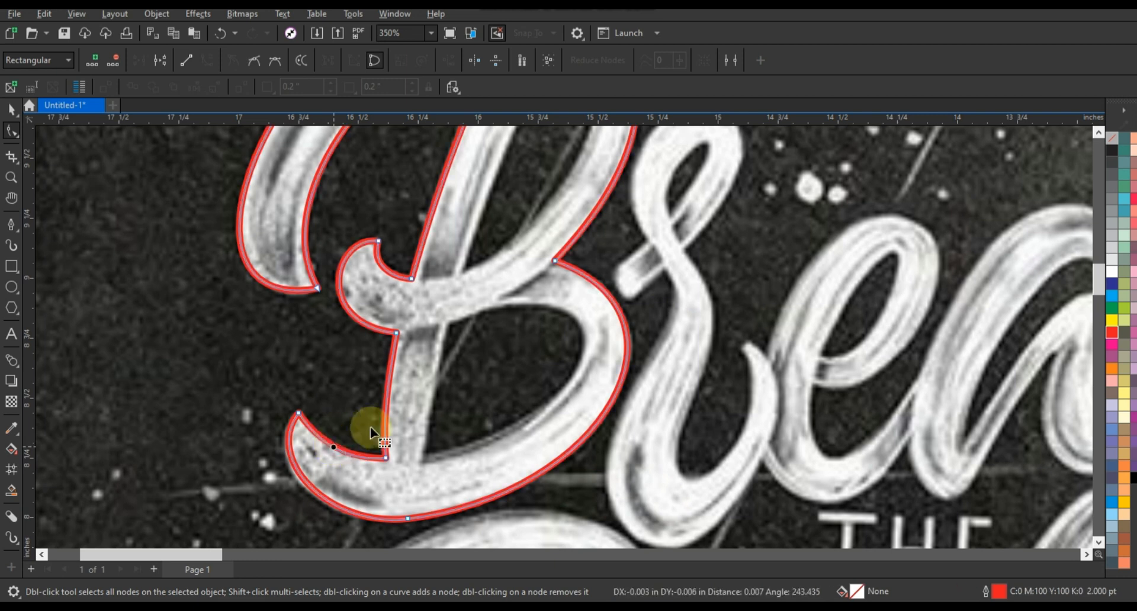
click(407, 519)
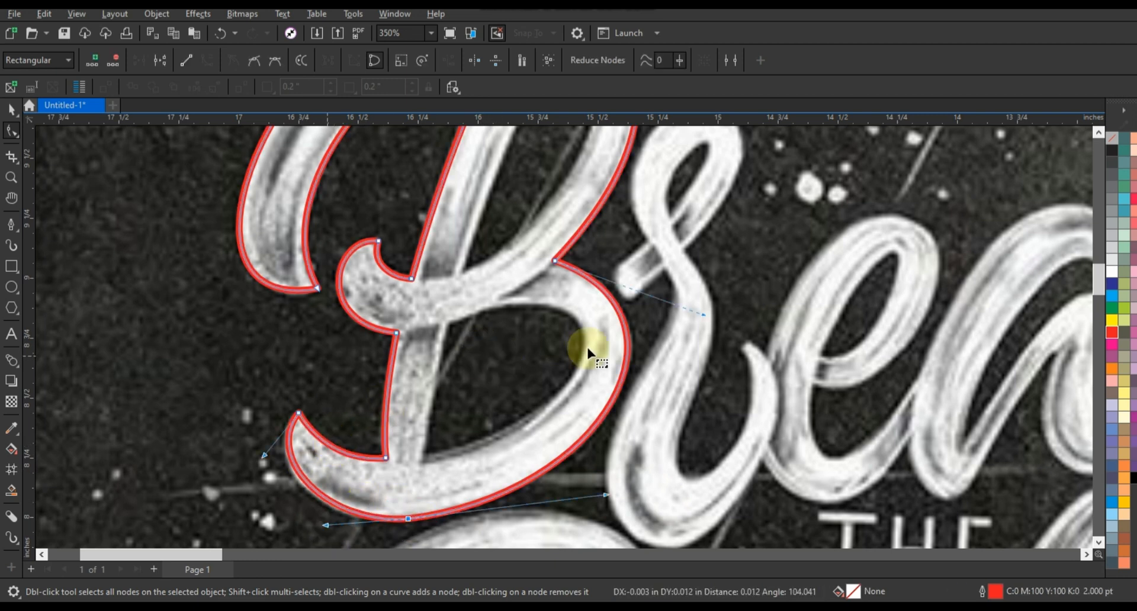
click(553, 261)
Draw a closed two-node Pen path along the stem in the B's upper counter and give it a red outline
scroll(416, 331, down, 2)
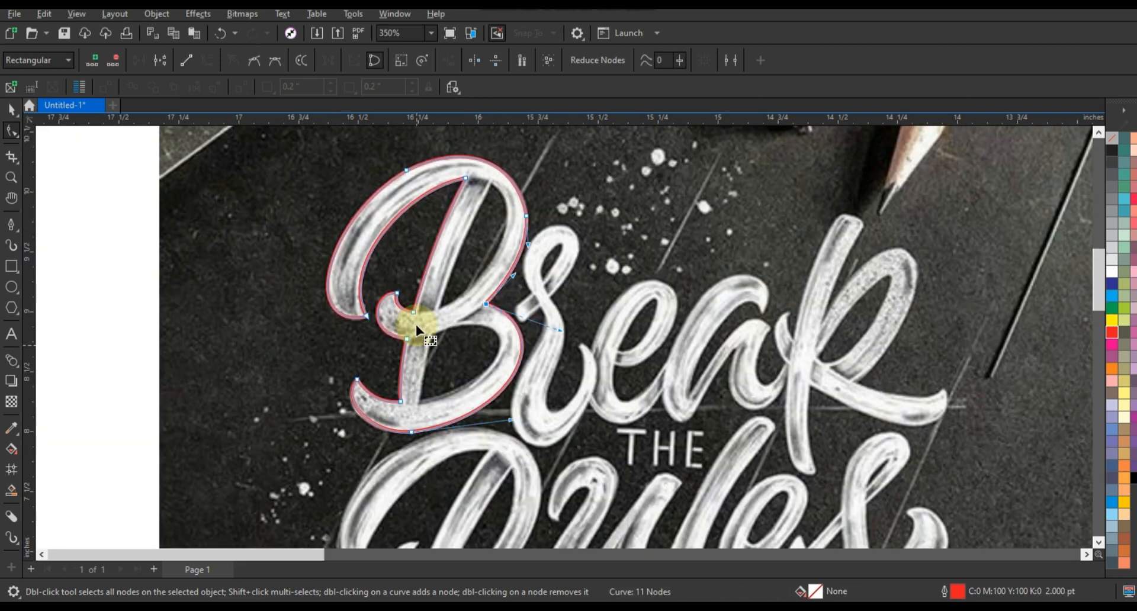
click(14, 176)
drag(338, 157, 679, 427)
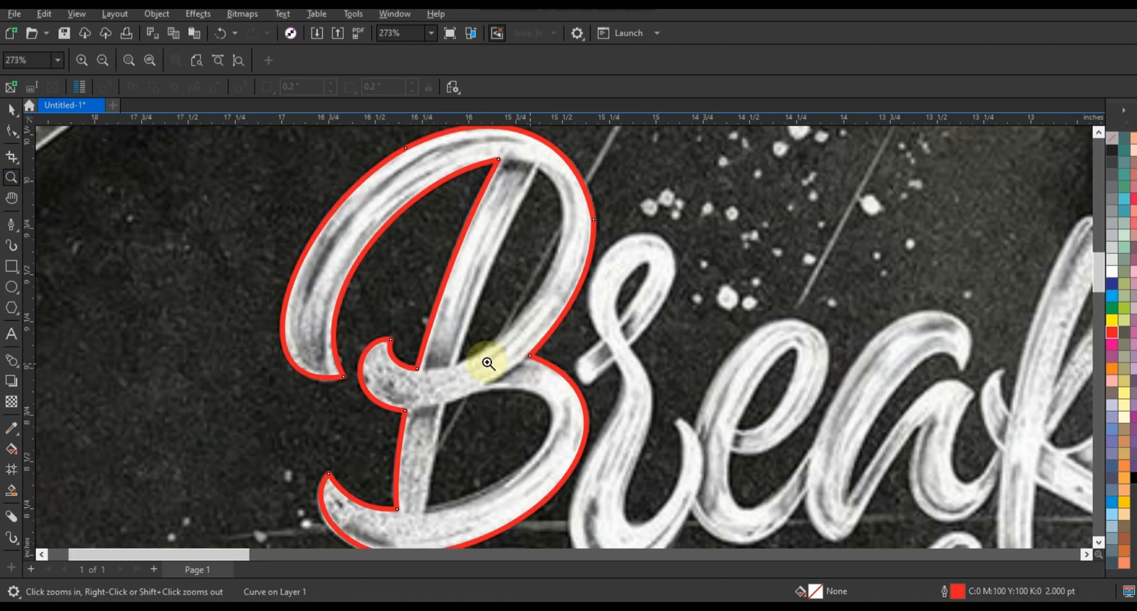
click(8, 226)
click(538, 168)
click(457, 362)
click(538, 169)
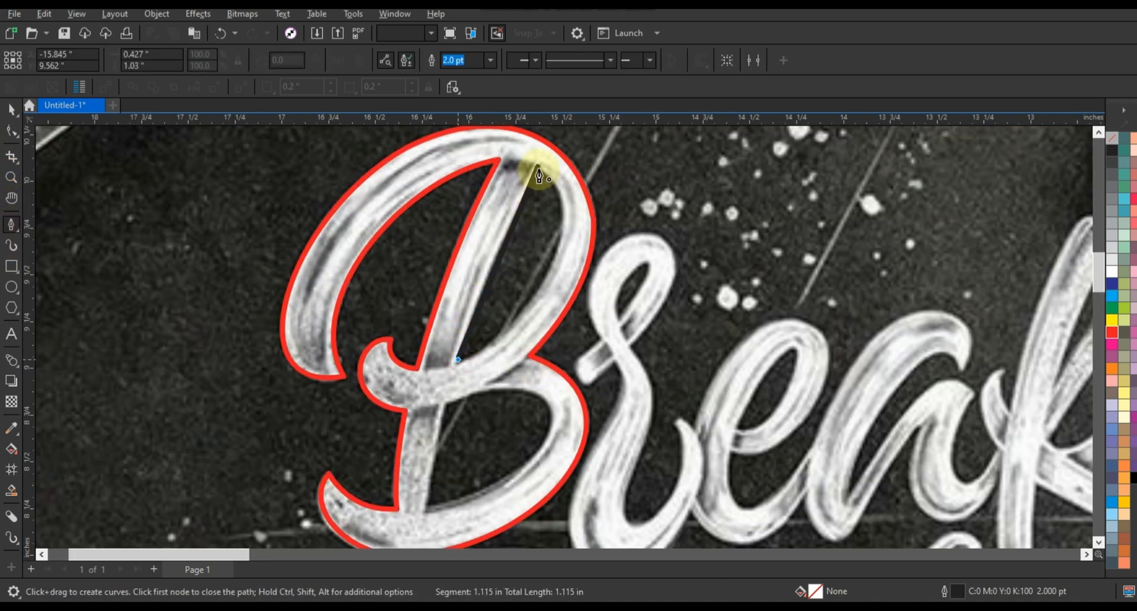
right_click(1114, 335)
Reshape the two-node path to follow the B's upper counter, bowing one side outward and adjusting the stem side
click(12, 131)
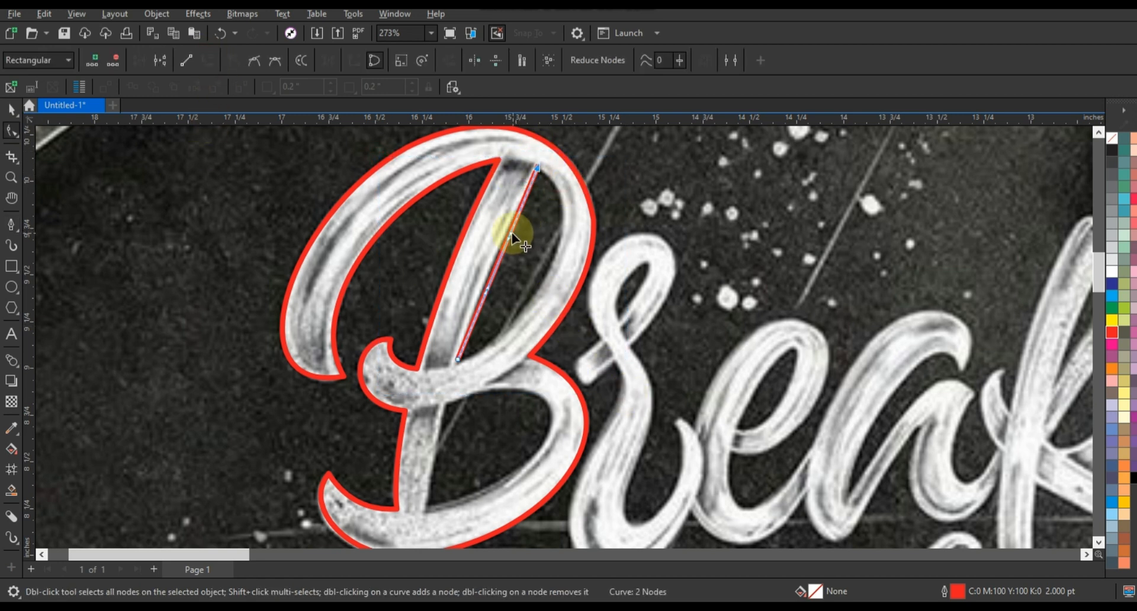
drag(583, 190, 580, 187)
drag(511, 319, 546, 293)
drag(592, 199, 616, 215)
drag(500, 257, 495, 257)
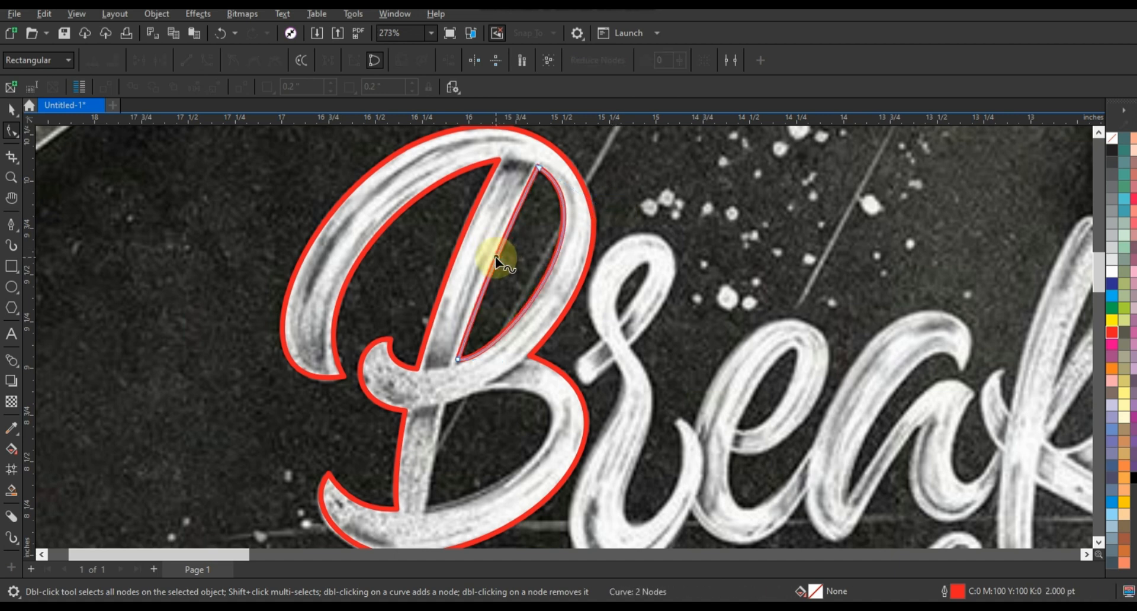
click(11, 178)
right_click(578, 313)
drag(334, 287, 680, 431)
click(11, 226)
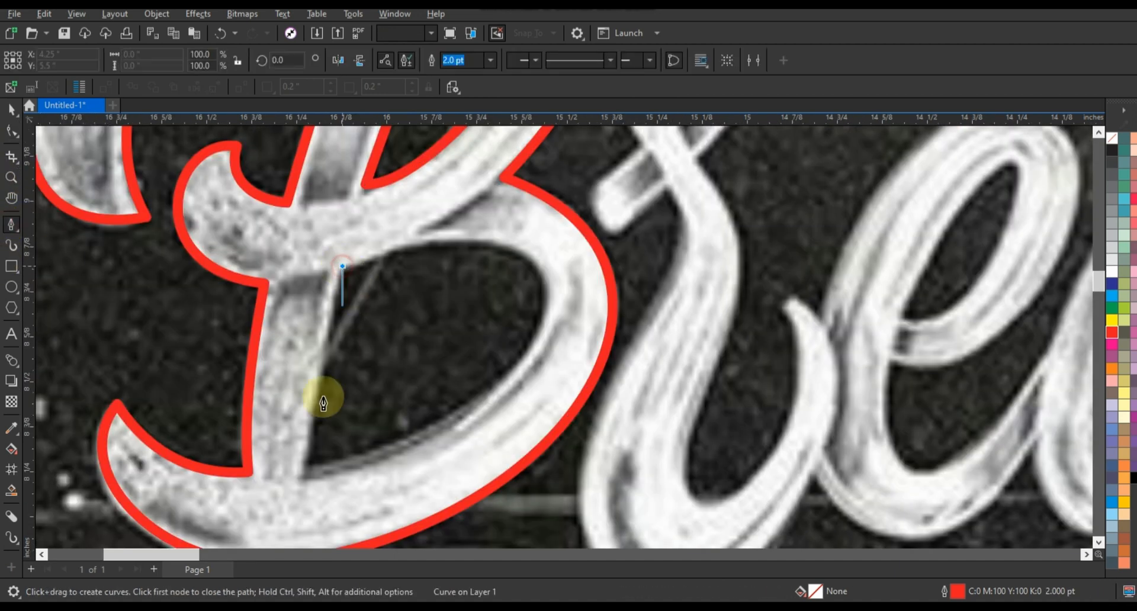
click(305, 473)
click(341, 262)
key(space)
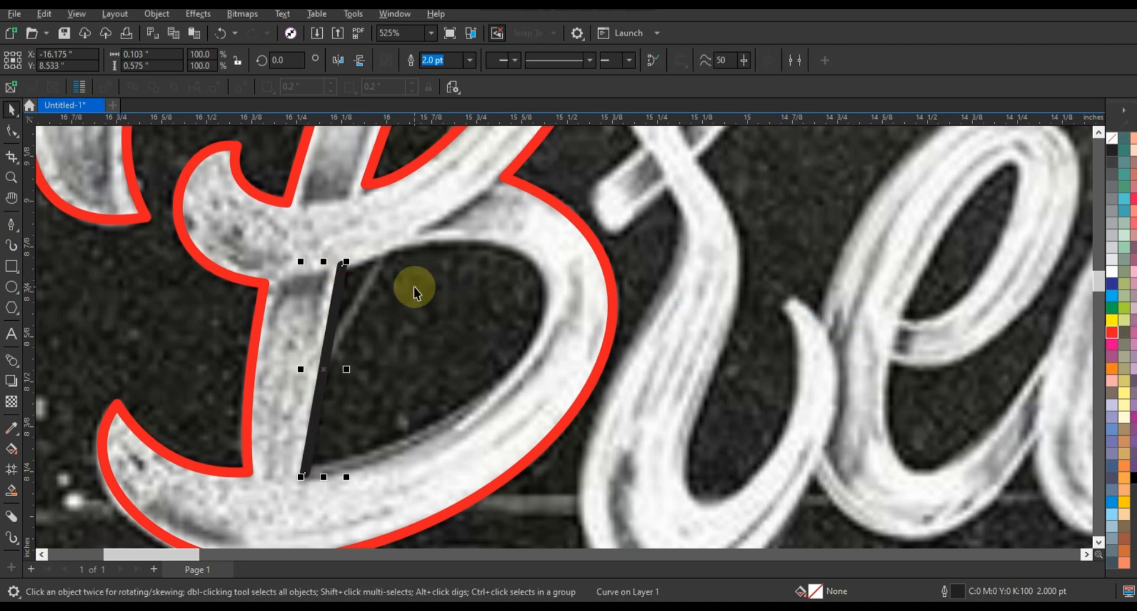
key(ctrl+z)
Make red the default outline colour and draw a closed two-node Pen path along the stem in the B's lower counter
right_click(1112, 330)
click(1085, 342)
click(598, 400)
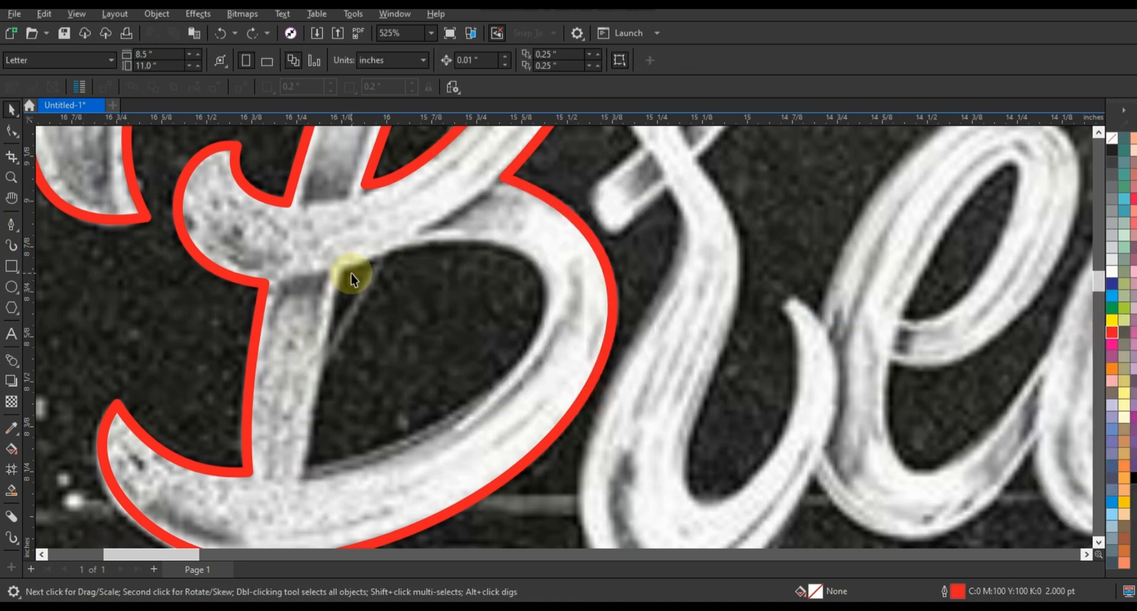
key(space)
click(343, 271)
click(308, 466)
key(space)
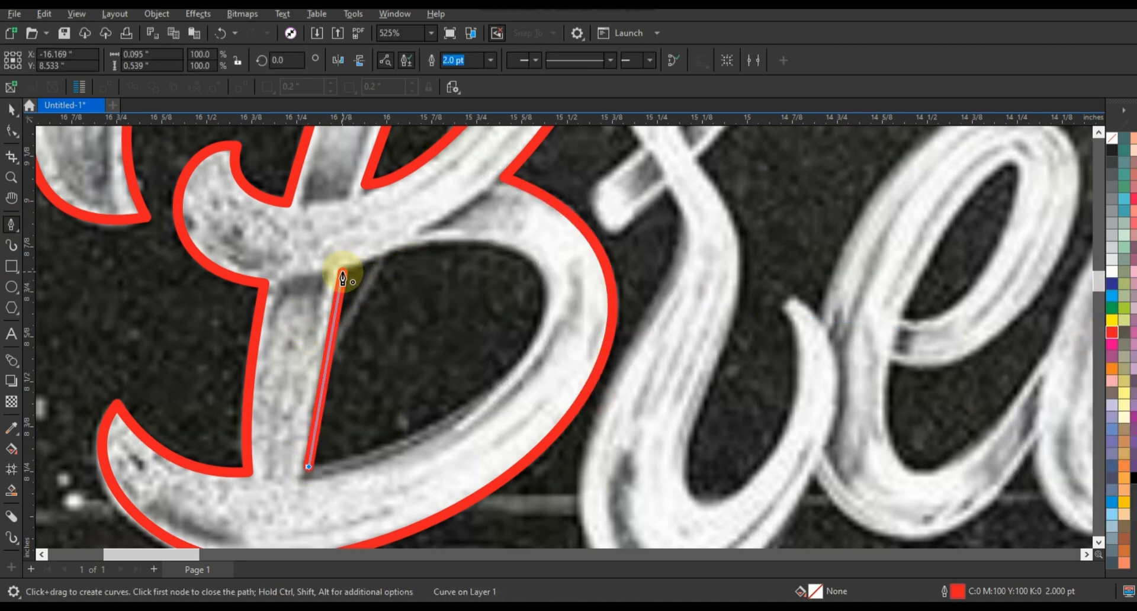
Reshape the lower two-node path to follow the curved bowl and slanted stem edge of the B's lower counter
click(11, 131)
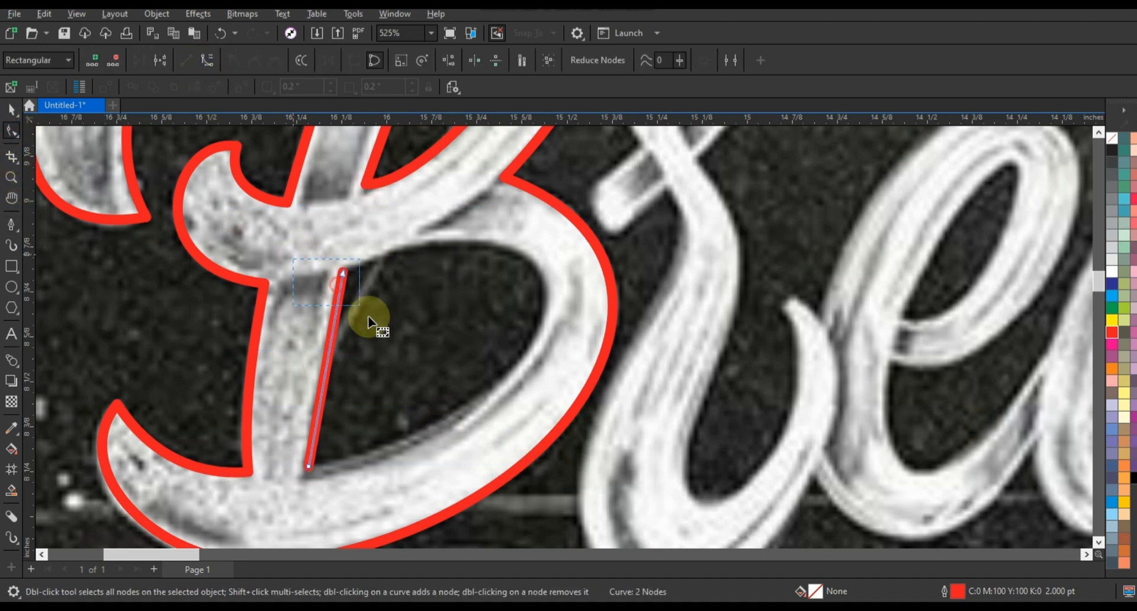
drag(404, 246, 432, 216)
drag(346, 375, 505, 367)
drag(309, 466, 309, 471)
drag(570, 205, 614, 162)
drag(612, 385, 619, 392)
drag(326, 368, 322, 368)
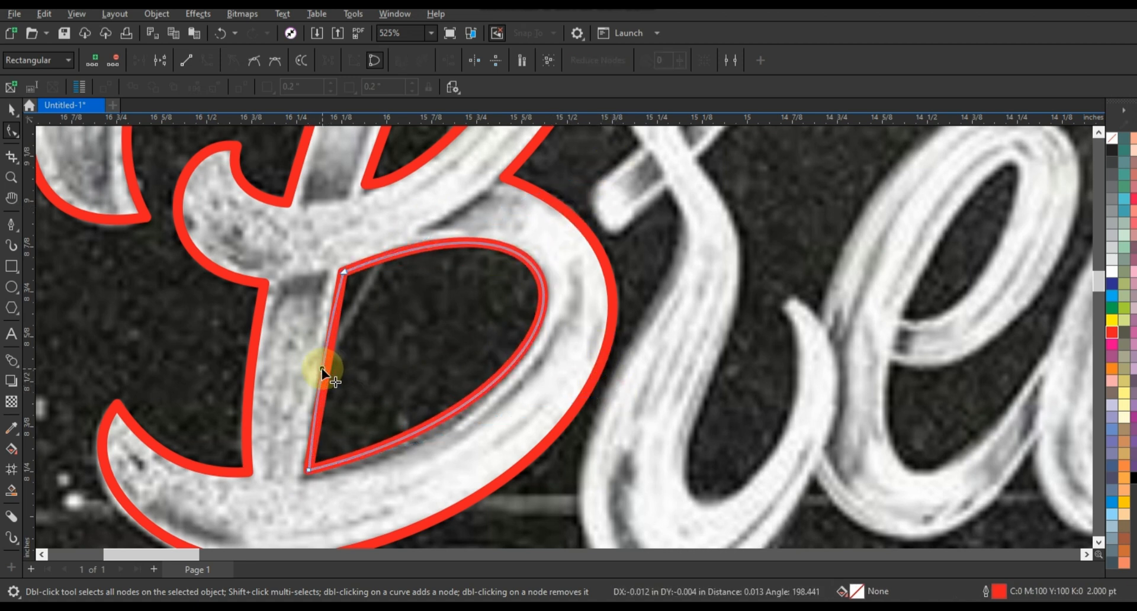
Combine the B outline with its two counter shapes into one curve and fill it with red
click(12, 110)
scroll(489, 297, down, 2)
shift+click(488, 172)
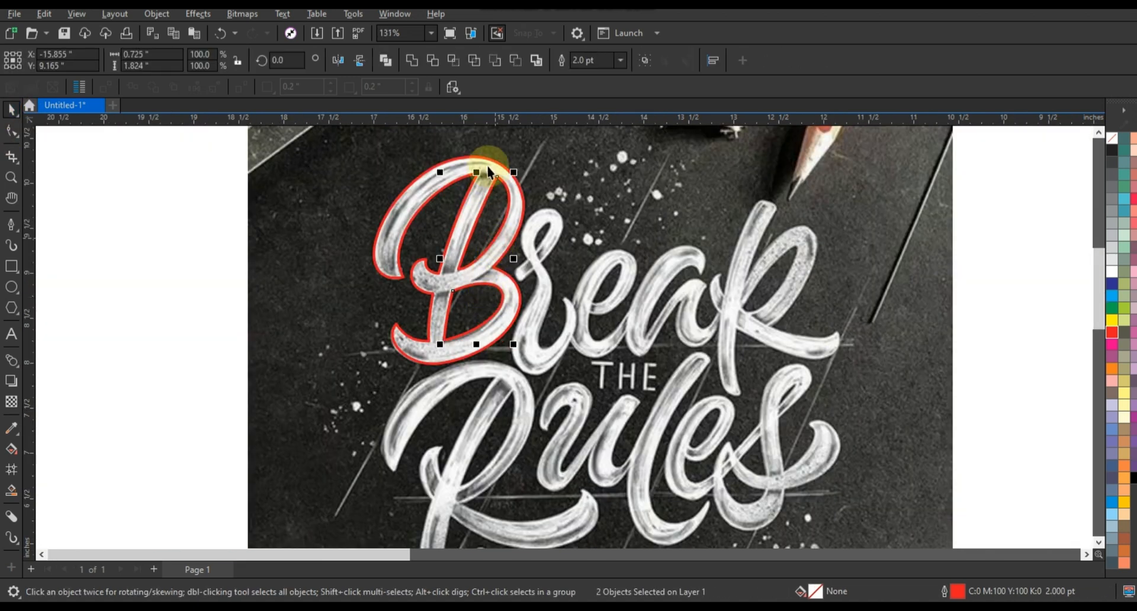
click(386, 60)
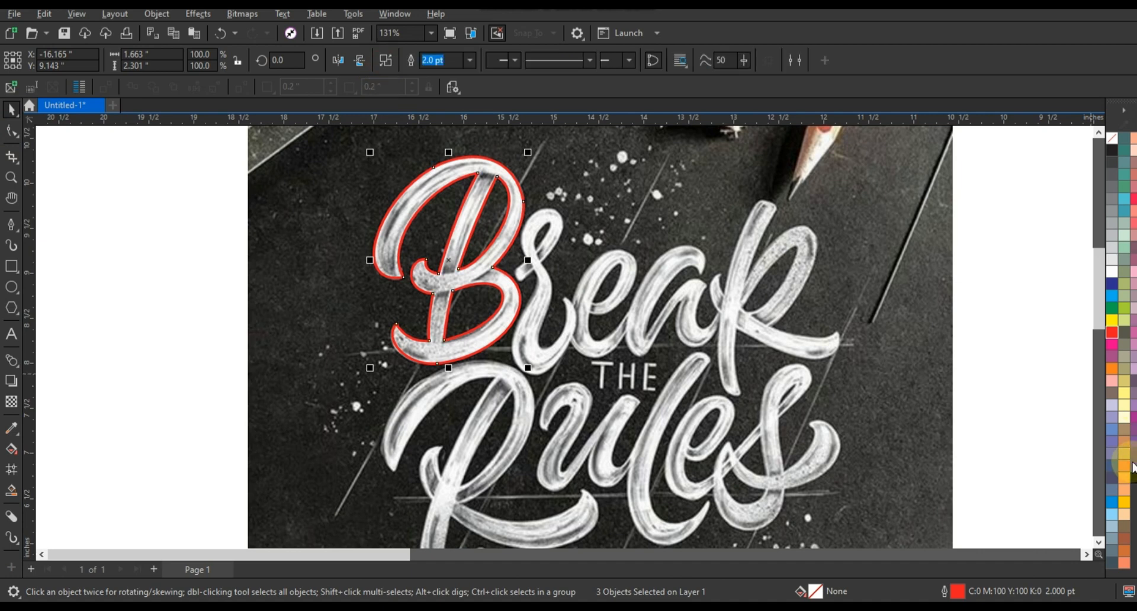
click(1112, 333)
scroll(231, 323, down, 1)
click(227, 320)
Start a straight-segment Pen path at the r's left tip, around its top loop, down the inner edge and up to its right tip
click(10, 176)
drag(330, 234, 589, 375)
drag(248, 191, 825, 476)
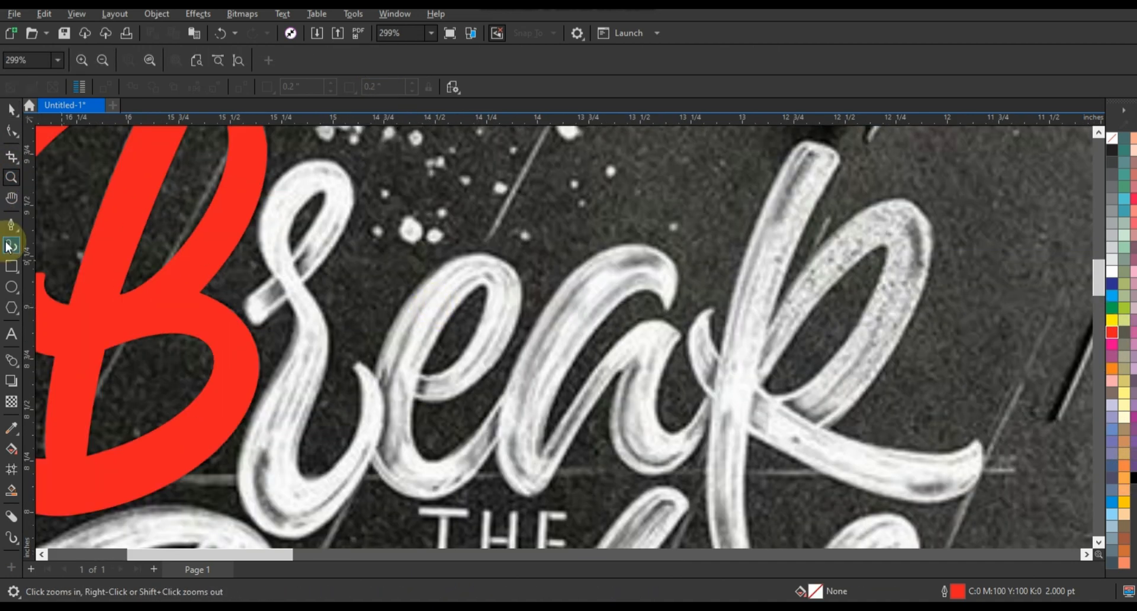
click(11, 224)
click(241, 301)
click(271, 277)
click(308, 161)
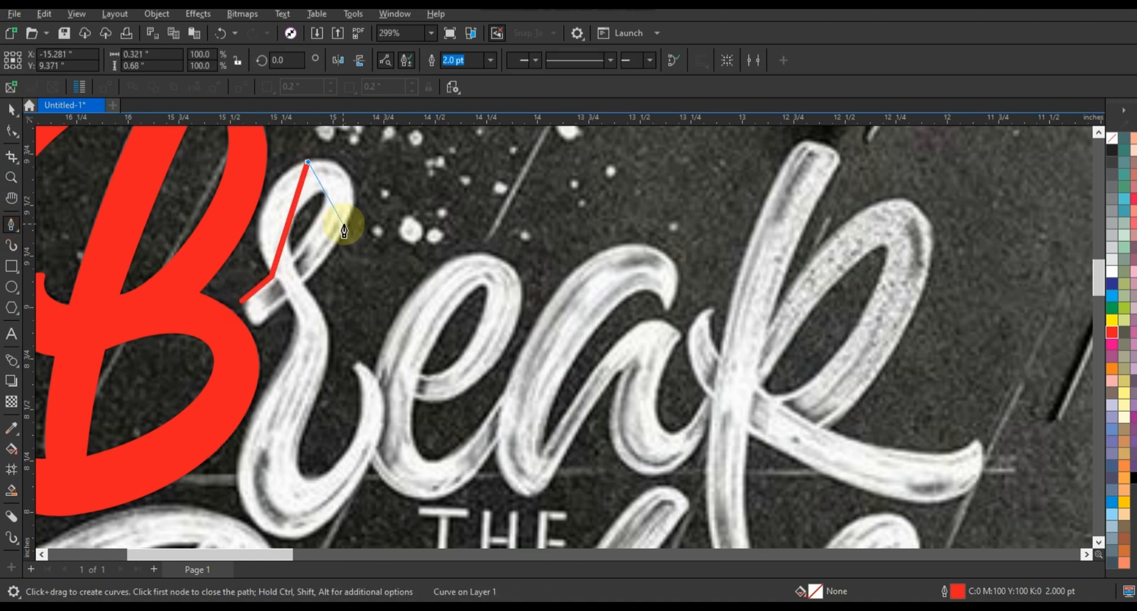
click(345, 224)
click(320, 383)
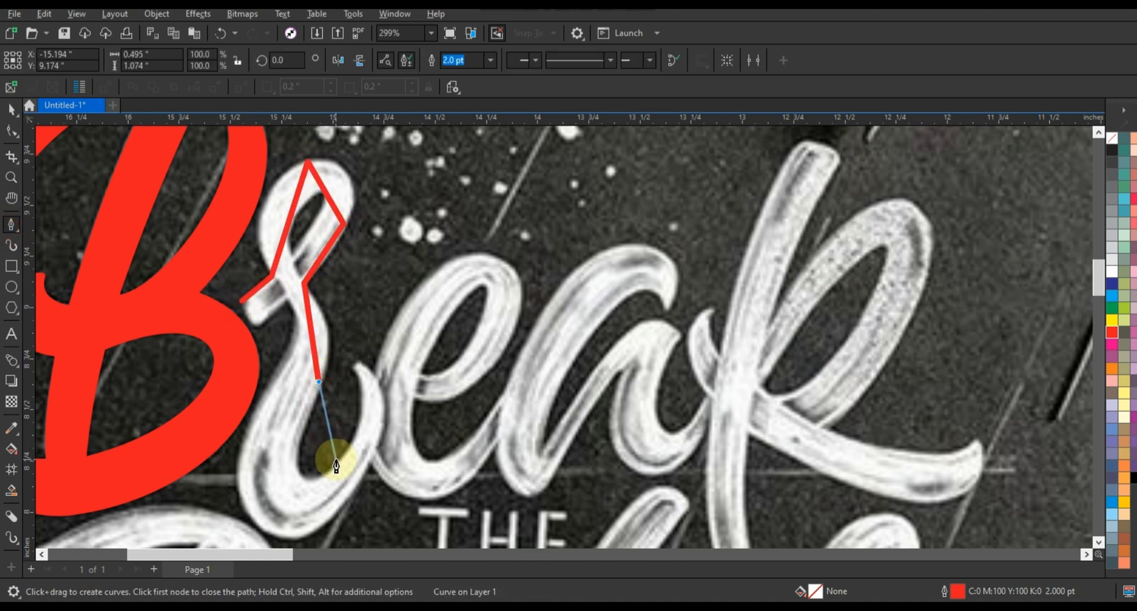
click(336, 462)
click(353, 358)
click(372, 372)
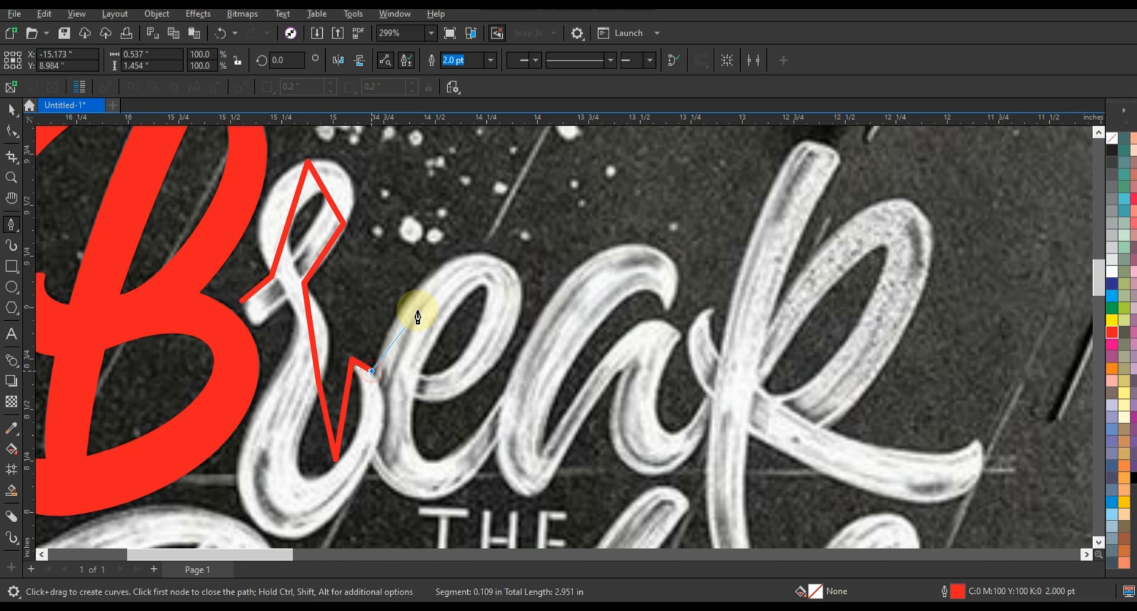
Continue the Pen path with straight segments over the e and along the upper edges of the a
click(458, 258)
click(415, 397)
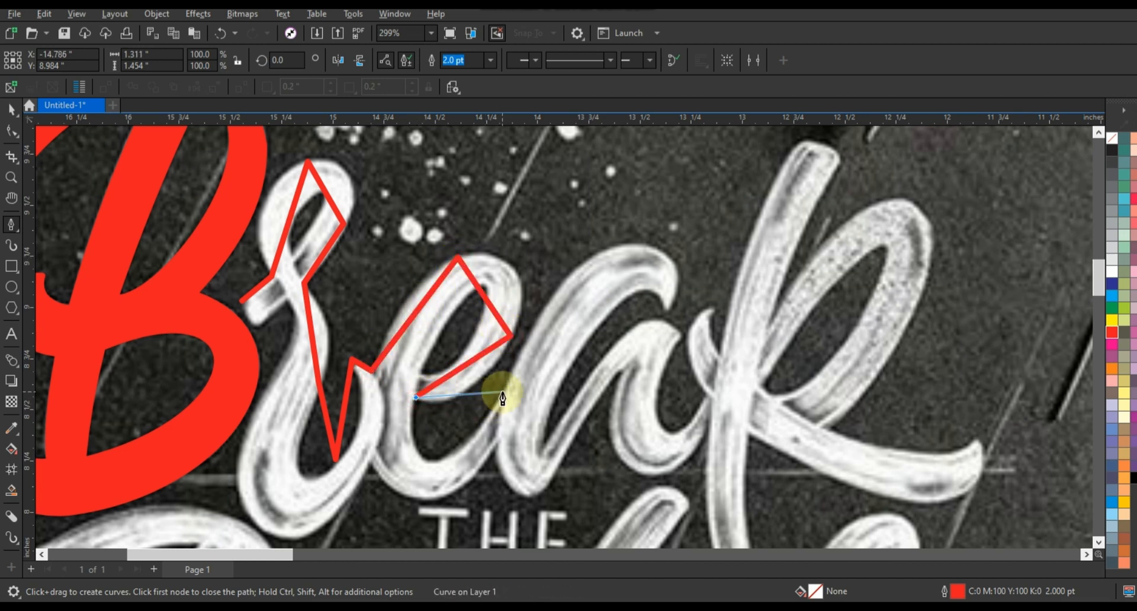
click(502, 391)
click(667, 311)
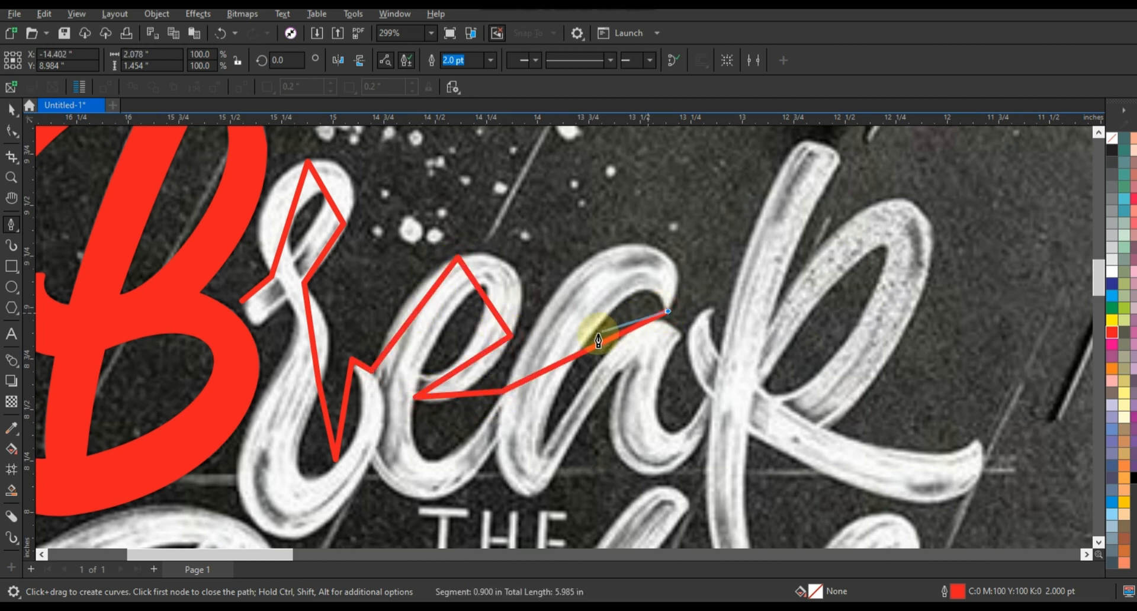
click(679, 332)
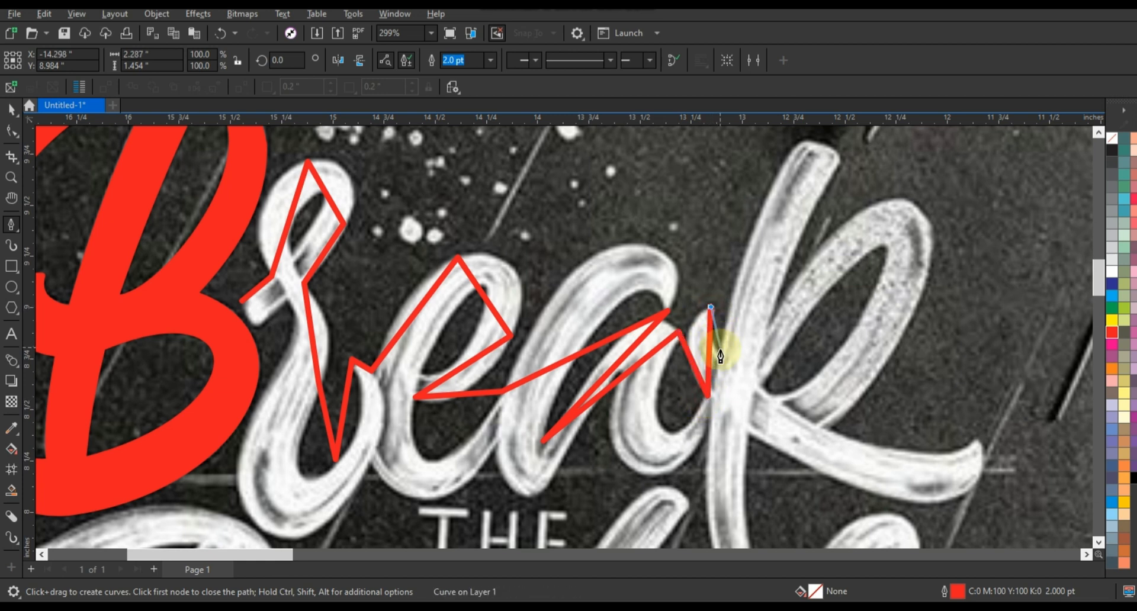
Extend the Pen path around the k, placing corners at its stem top, bowl, leg tip and stem foot
click(805, 141)
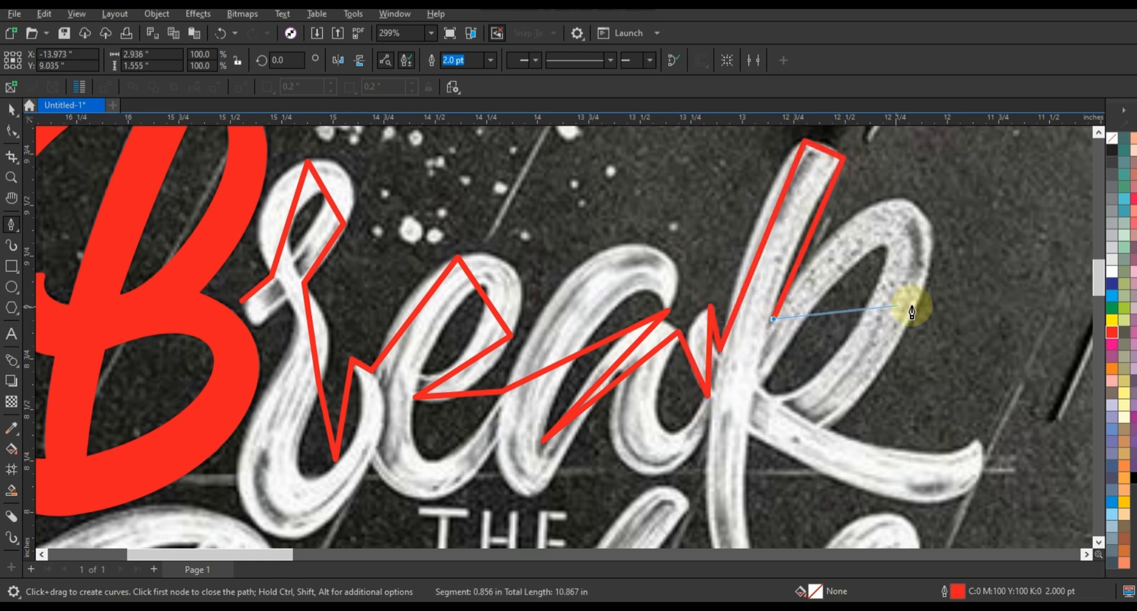
click(820, 428)
click(979, 440)
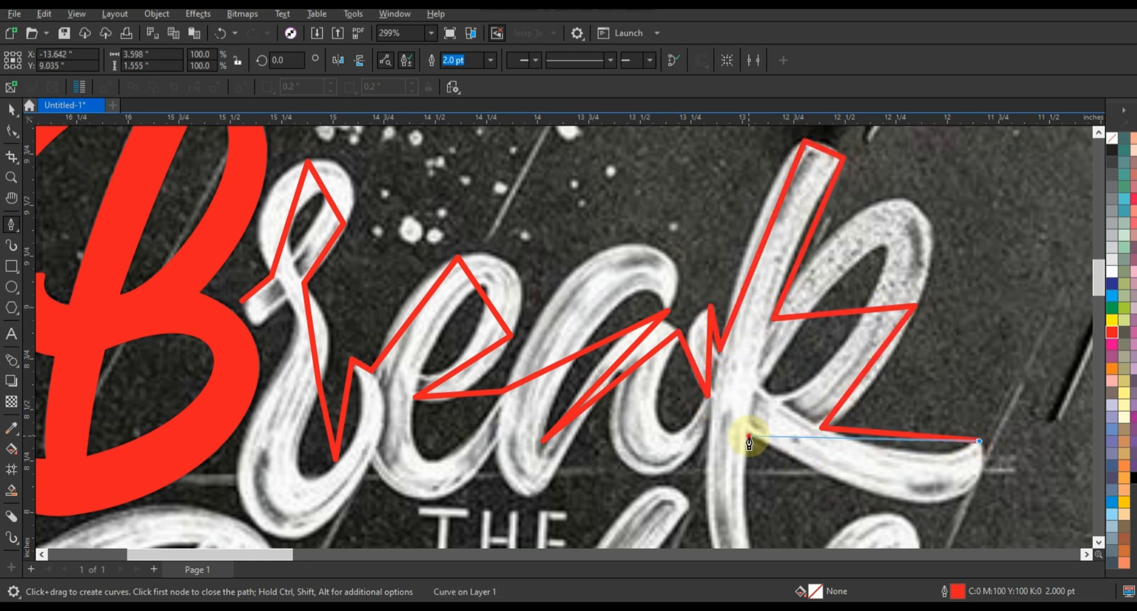
scroll(1099, 530, down, 3)
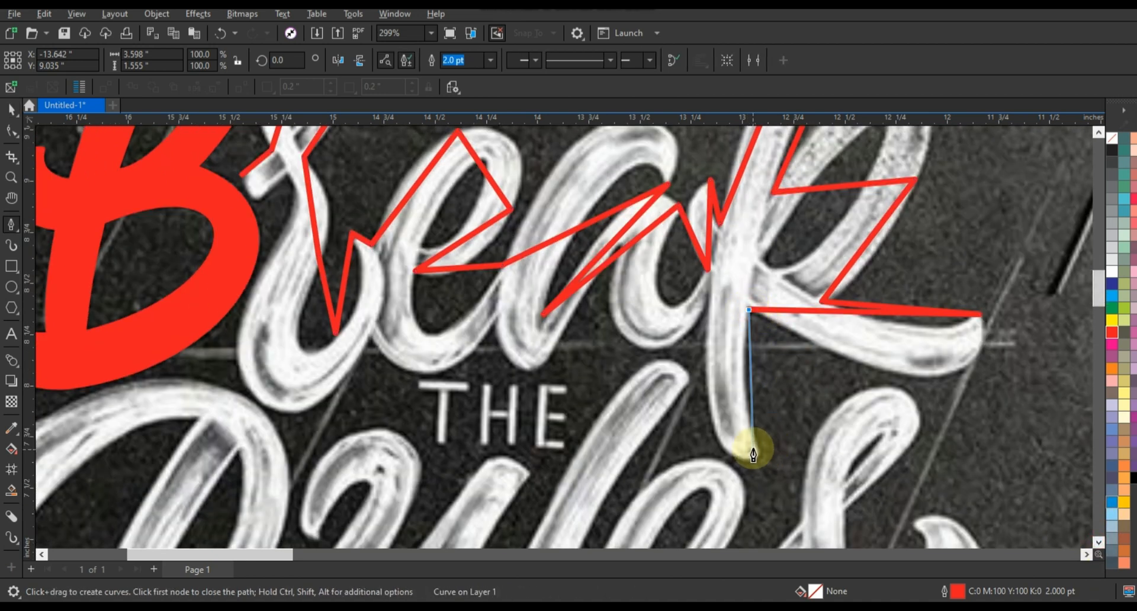
drag(755, 444, 728, 448)
click(710, 299)
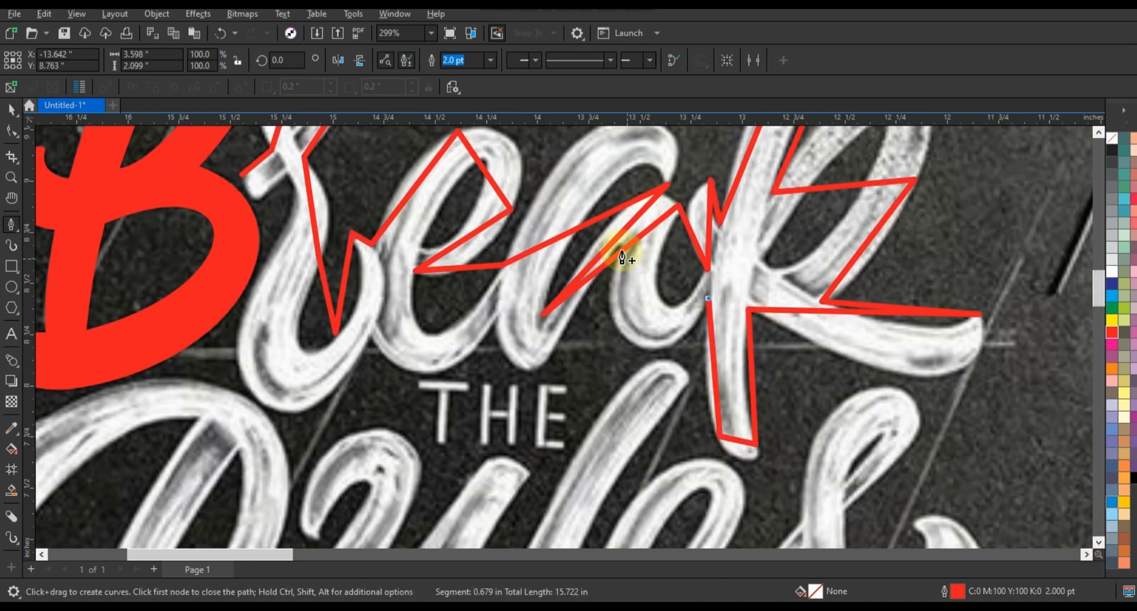
Bring the Pen path back along the undersides of the a, e and r and close it at the starting node
click(623, 243)
click(563, 336)
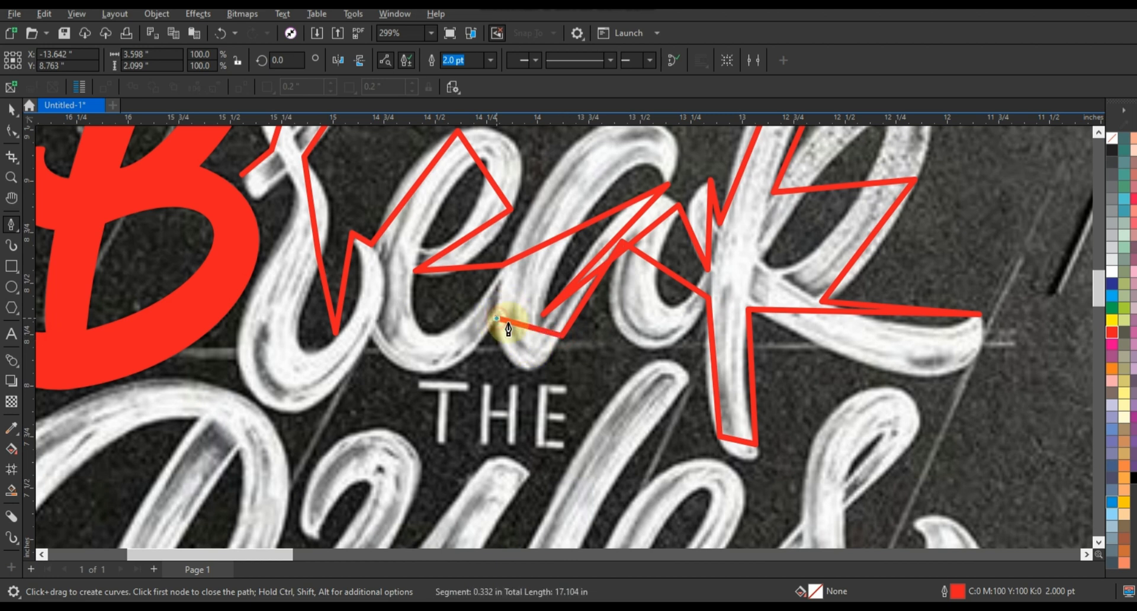
click(372, 338)
click(237, 339)
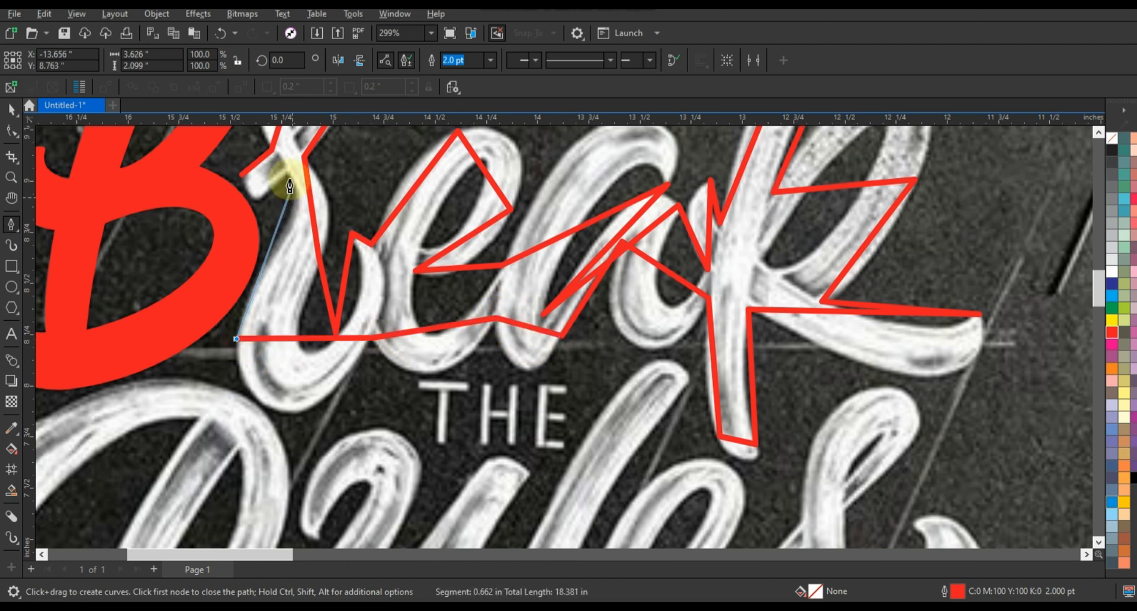
click(288, 176)
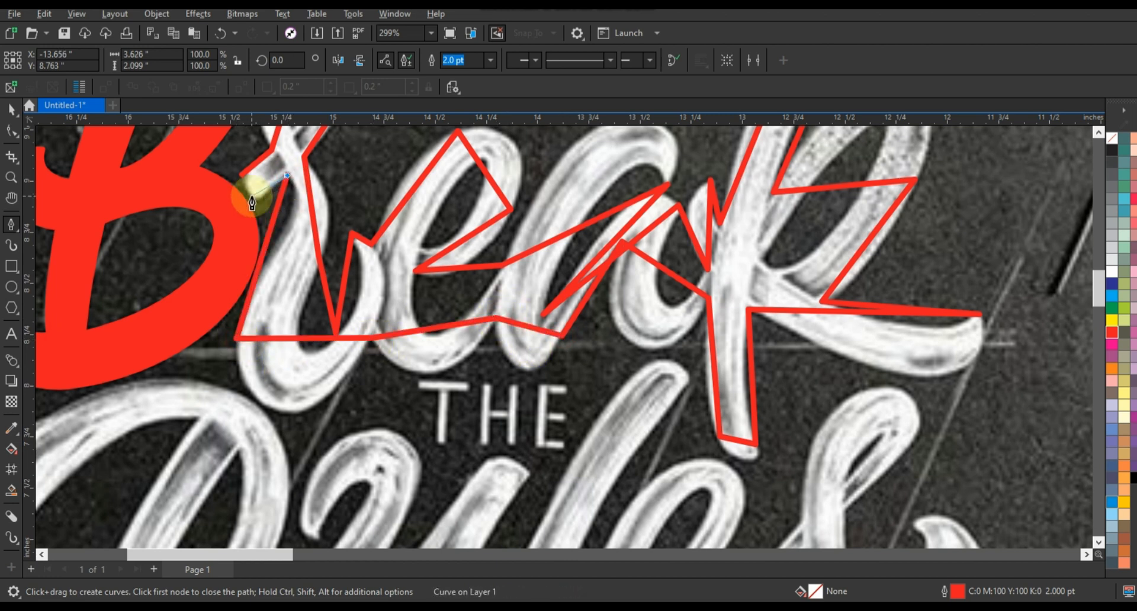
click(242, 175)
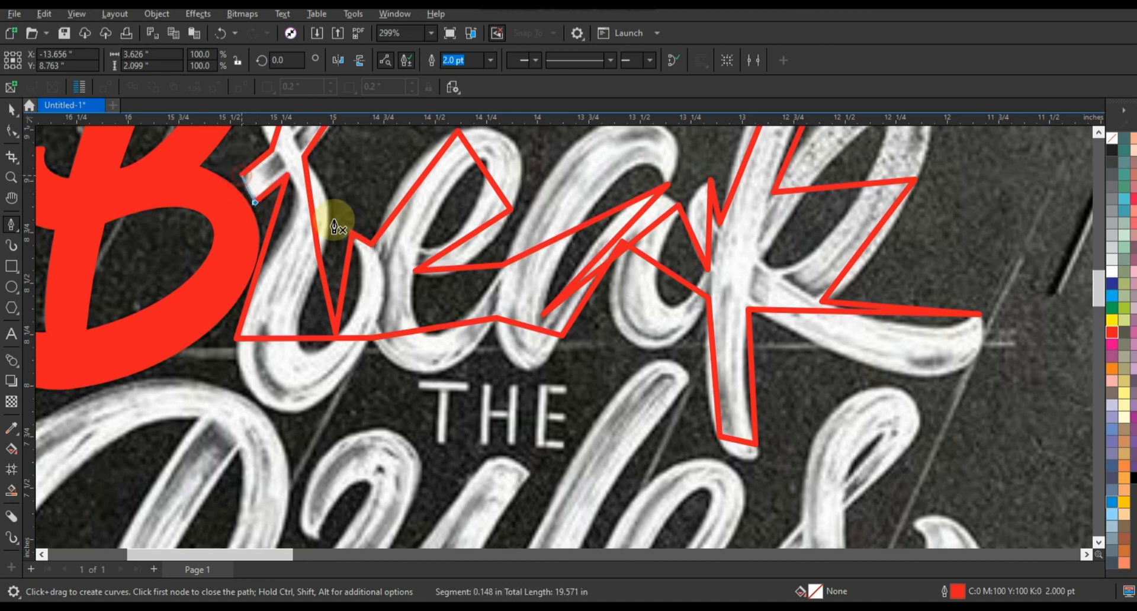
Bend the straight segments around the r's top loop into curves that follow its outer edge
scroll(392, 381, down, 1)
click(10, 133)
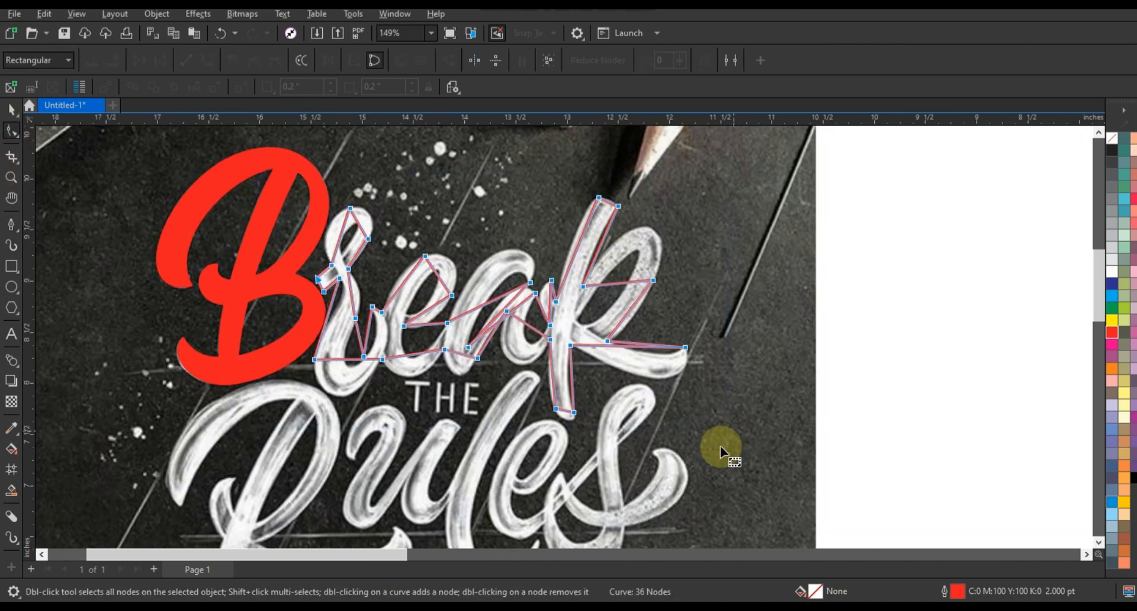
click(9, 179)
drag(280, 175, 512, 309)
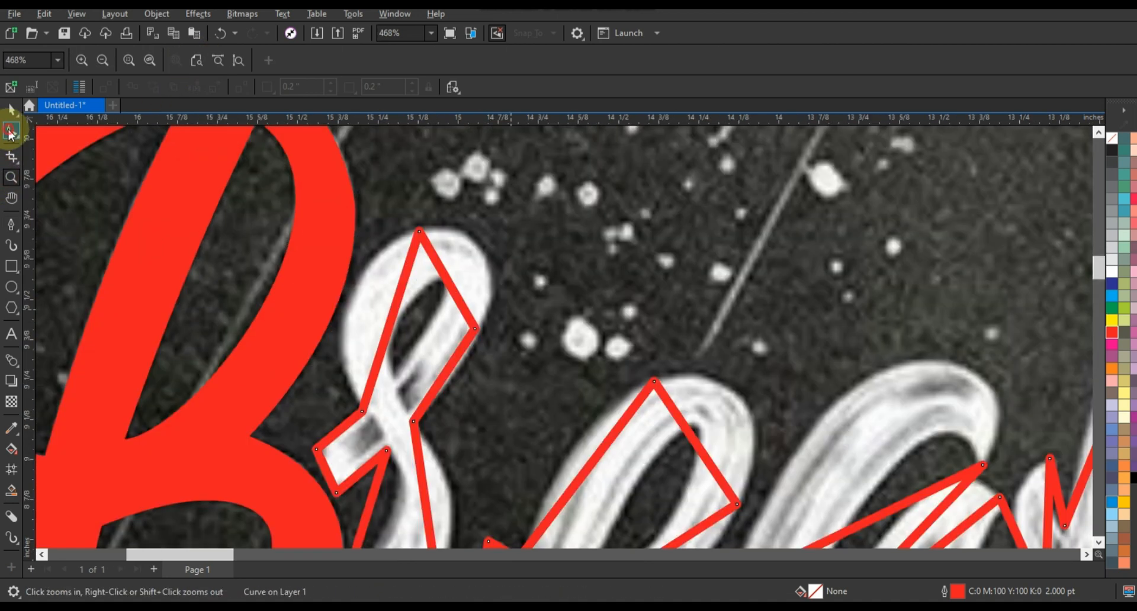
click(10, 131)
click(398, 300)
drag(401, 293, 357, 254)
drag(330, 331, 326, 324)
drag(438, 263, 460, 221)
drag(494, 273, 508, 259)
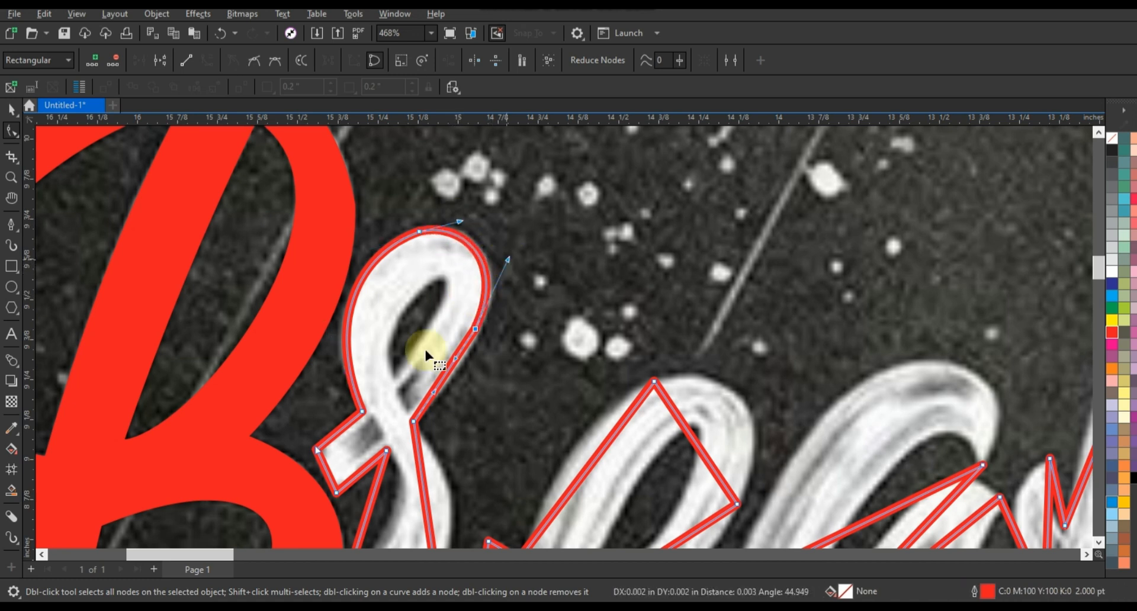
drag(443, 375, 445, 377)
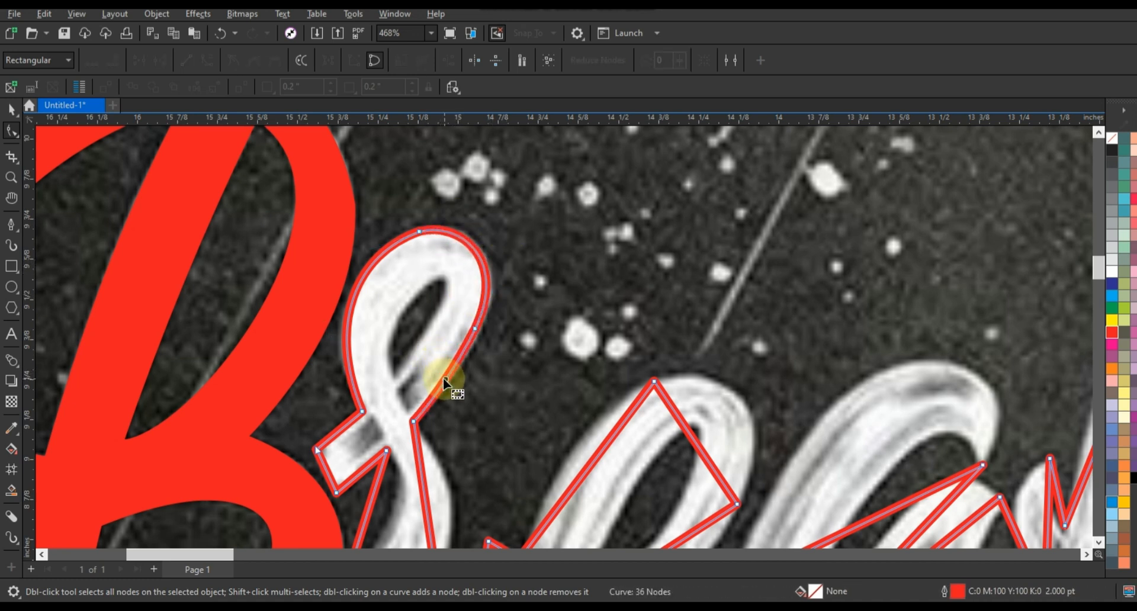
click(323, 463)
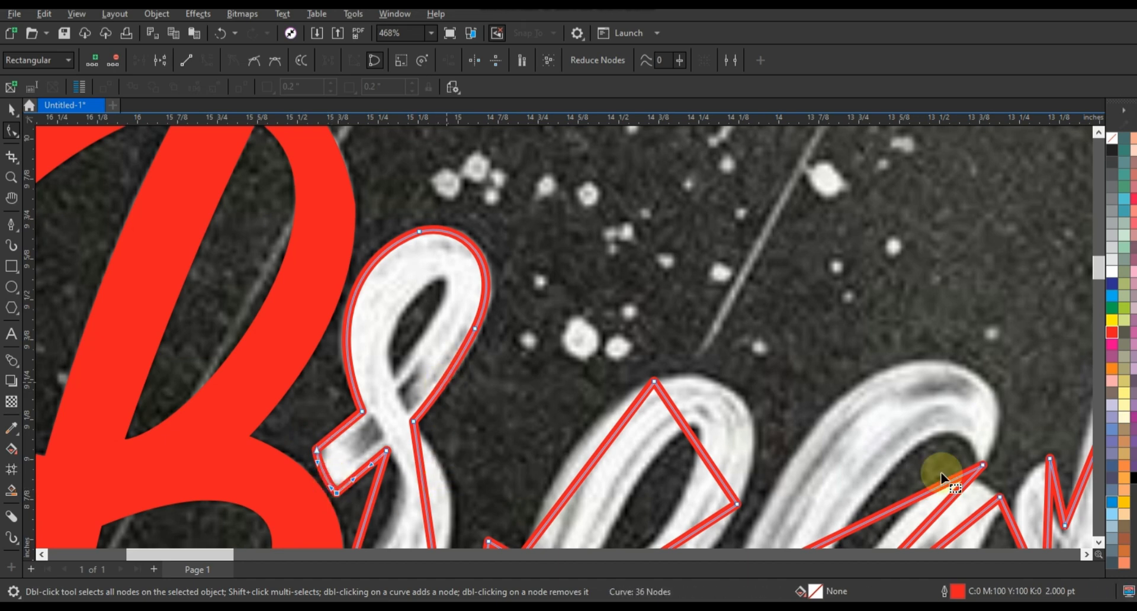
Curve the r's inner edge down its stem, around the bottom bend and up to its right tip
click(1099, 542)
click(1102, 543)
drag(425, 250, 448, 251)
drag(436, 324, 408, 500)
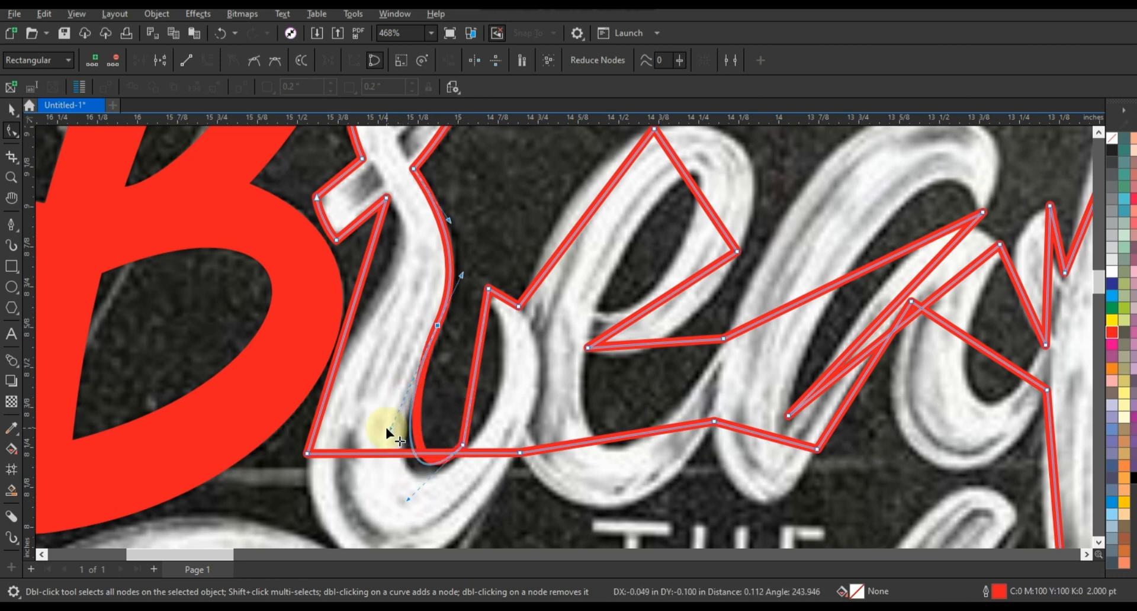
drag(463, 445, 462, 450)
drag(396, 437, 384, 439)
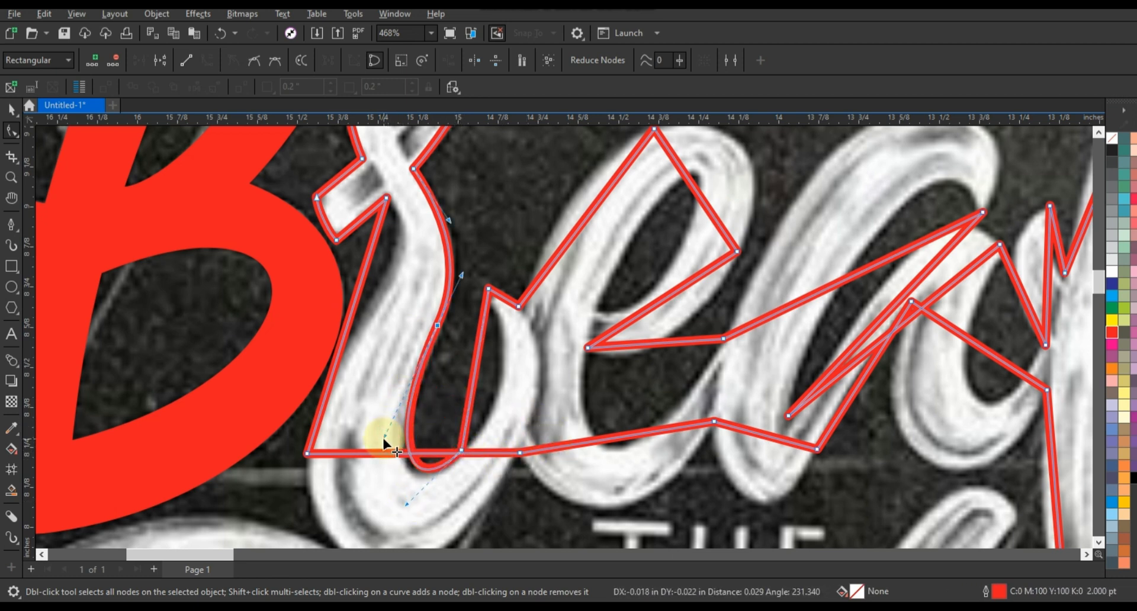
drag(474, 378, 494, 389)
Curve the e's upper-left outer edge and the underside of its loop to match the lettering
drag(597, 203, 580, 184)
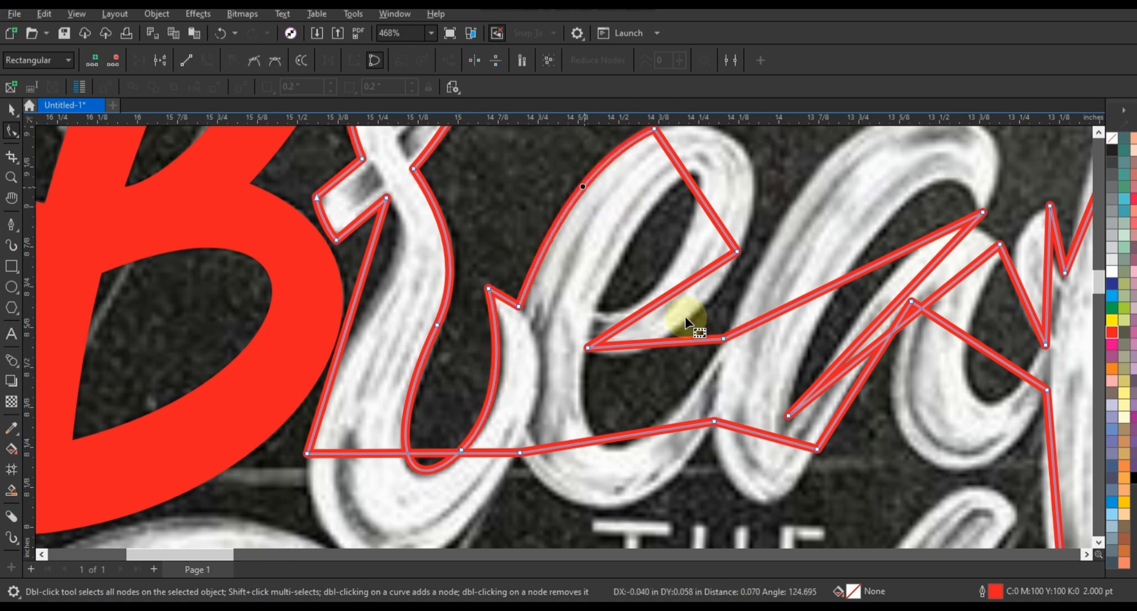
drag(566, 314, 634, 367)
drag(637, 330, 706, 320)
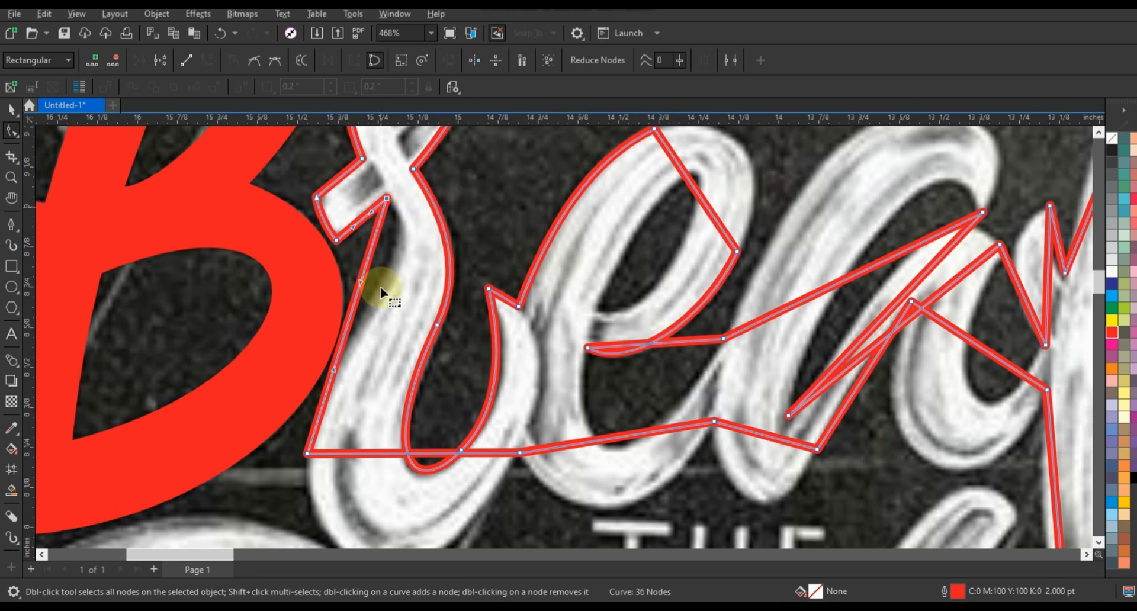
Curve the r's left outer edge and its rounded bottom to follow the brush stroke
drag(421, 249, 422, 250)
drag(329, 371, 325, 356)
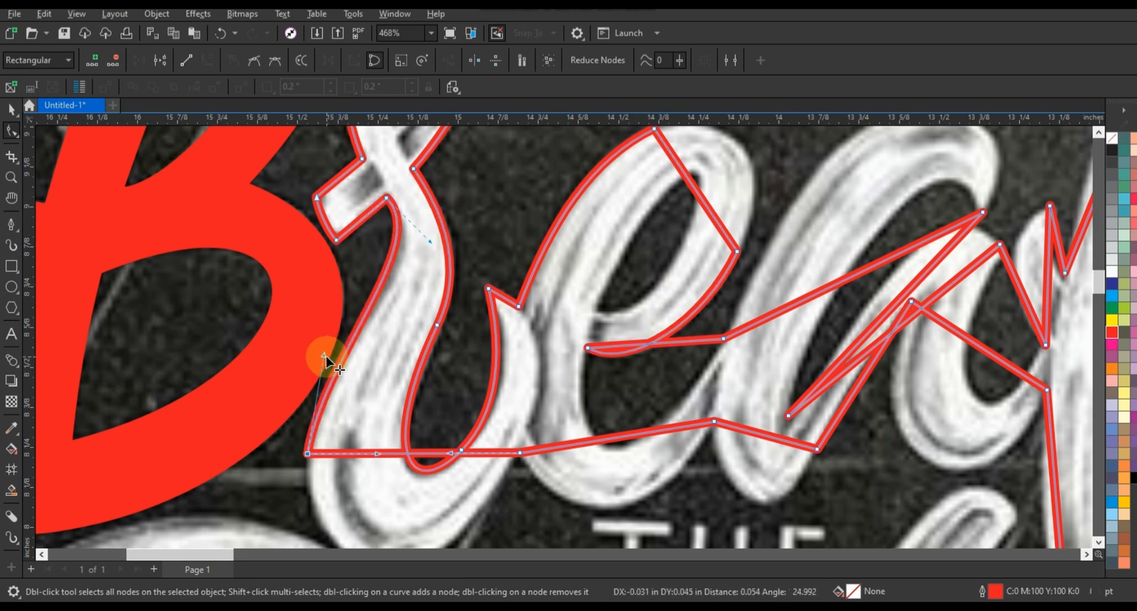
scroll(441, 284, down, 2)
click(12, 177)
key(F3)
drag(380, 255, 822, 436)
click(11, 131)
mouse_move(311, 360)
mouse_down()
mouse_move(299, 375)
mouse_move(355, 357)
mouse_move(304, 482)
mouse_up()
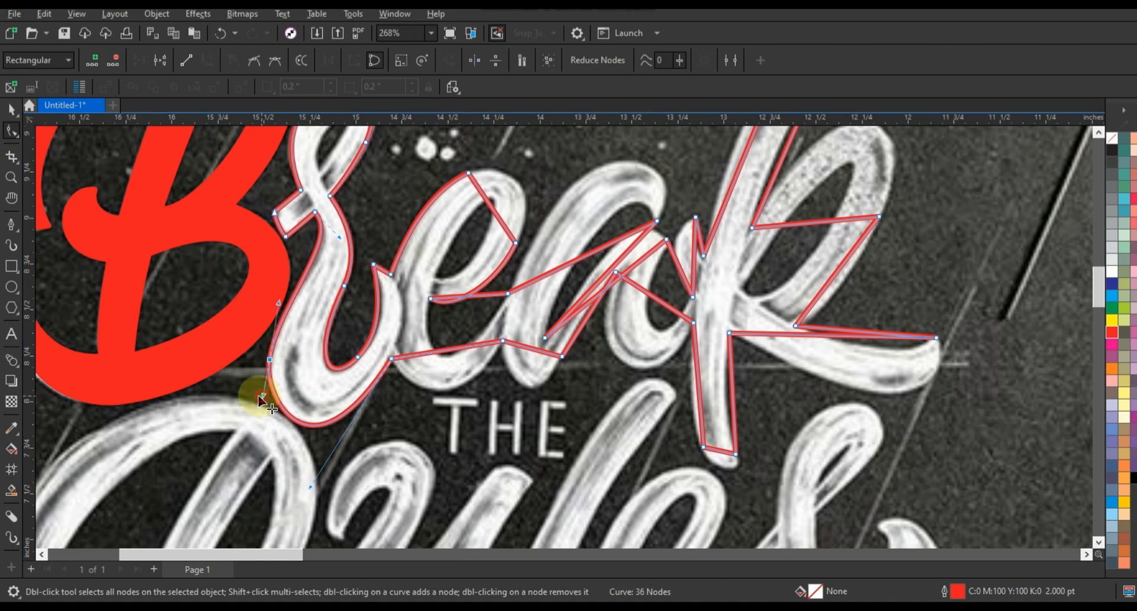
drag(263, 396, 258, 397)
Curve the bottom outer edge of the e and the bottom of the a's first stroke
drag(410, 387, 408, 387)
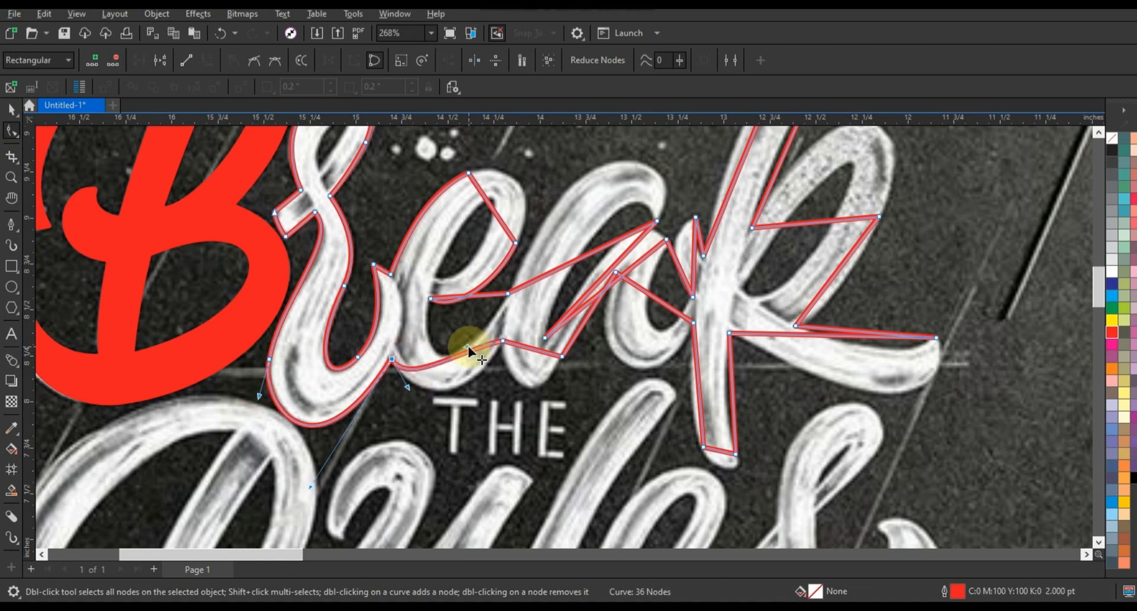
drag(467, 346, 457, 414)
drag(408, 387, 408, 389)
drag(509, 334, 531, 417)
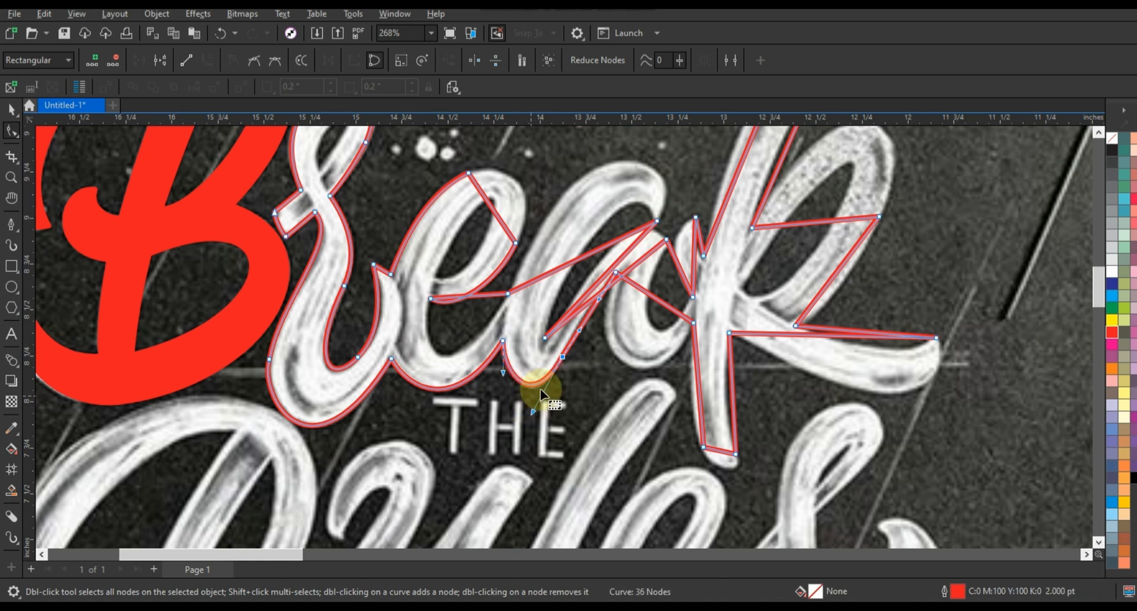
Curve the inner edge of the e's lower bend between its loop and the a
click(15, 178)
drag(350, 148, 949, 428)
click(15, 133)
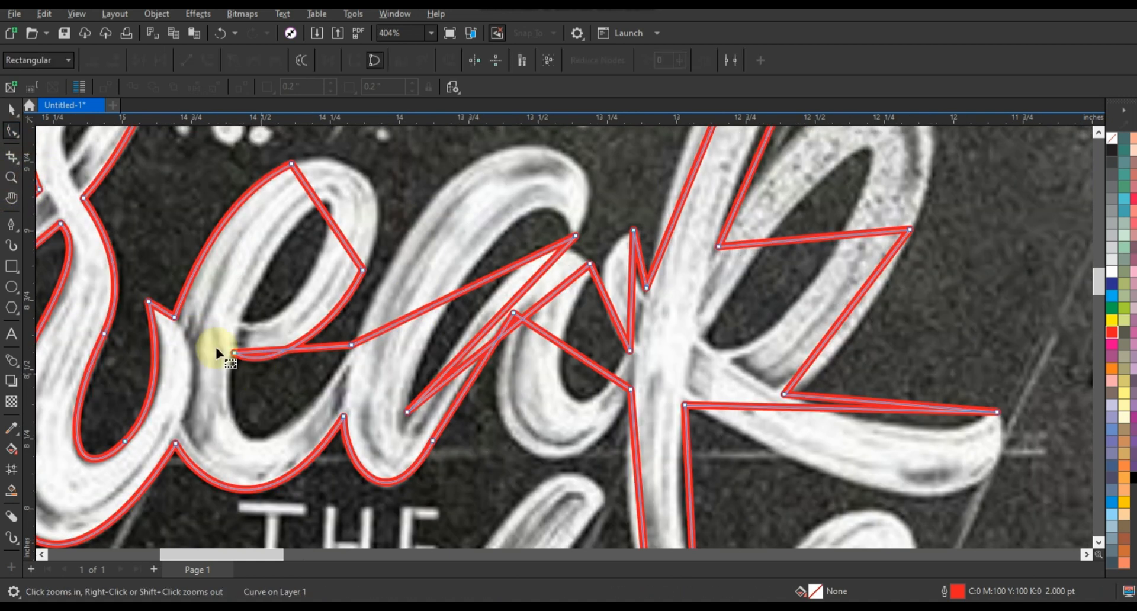
drag(273, 353, 267, 484)
Curve the outer top edge of the a from its junction with the e to the hooked tip
drag(422, 246, 418, 239)
drag(502, 273, 613, 157)
click(1099, 132)
drag(416, 365, 450, 209)
drag(613, 283, 634, 257)
drag(451, 209, 454, 204)
Curve the inner edge of the a's top stroke and the arched upper edge of its second stroke
drag(520, 420, 535, 282)
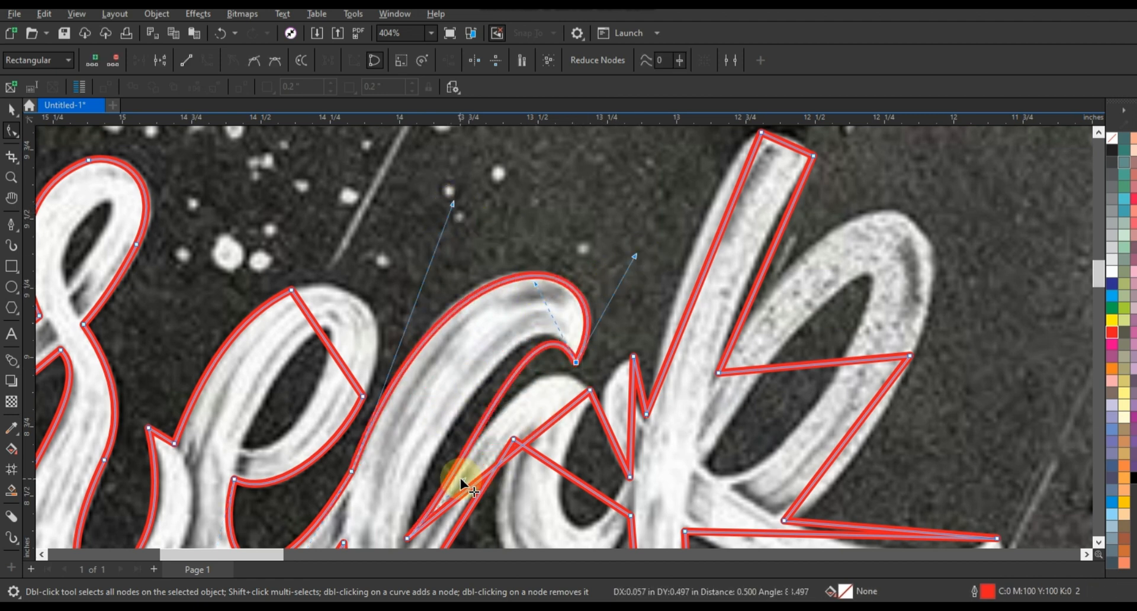
drag(462, 478, 424, 435)
drag(528, 286, 536, 278)
click(563, 417)
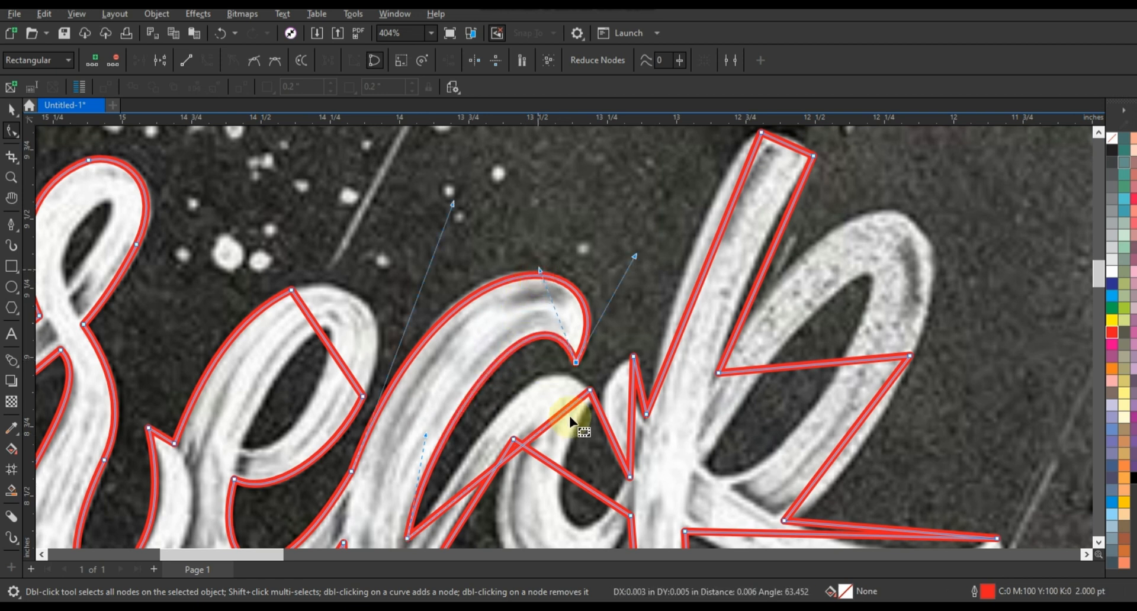
drag(539, 371, 531, 337)
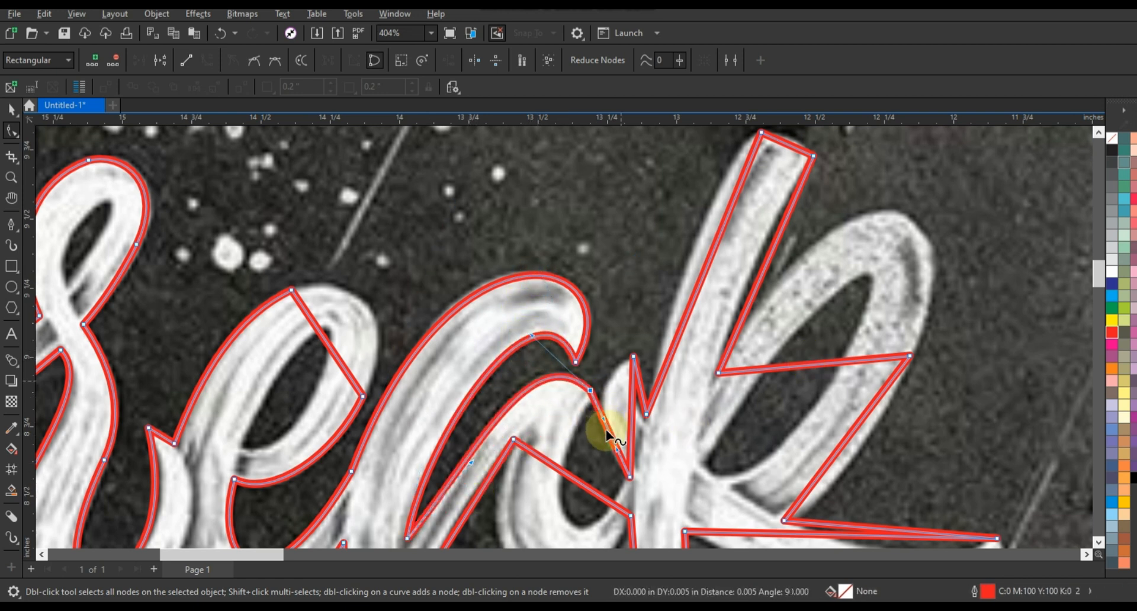
Curve the a's inner right edge around its final bend to the junction with the k
drag(606, 430, 600, 521)
click(1099, 543)
click(1099, 543)
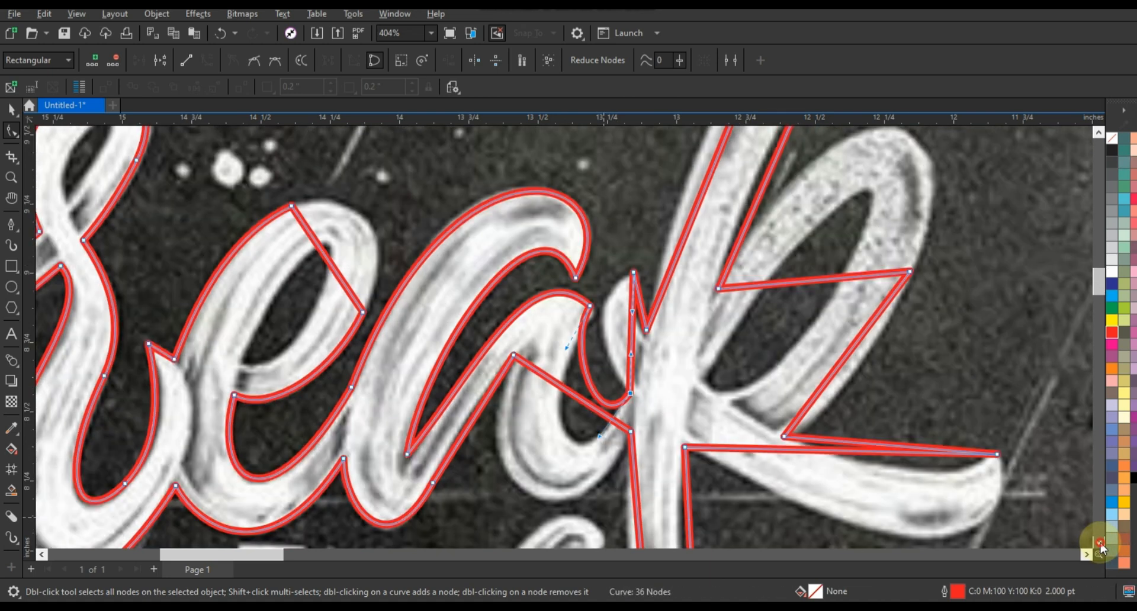
click(1099, 543)
drag(566, 306, 519, 408)
drag(599, 396, 598, 431)
Curve both sides of the small hooked tip beside the k's stem and the outer bottom of the a's final bend
mouse_move(624, 311)
mouse_down()
mouse_move(613, 296)
mouse_move(606, 311)
mouse_up()
drag(639, 265, 637, 270)
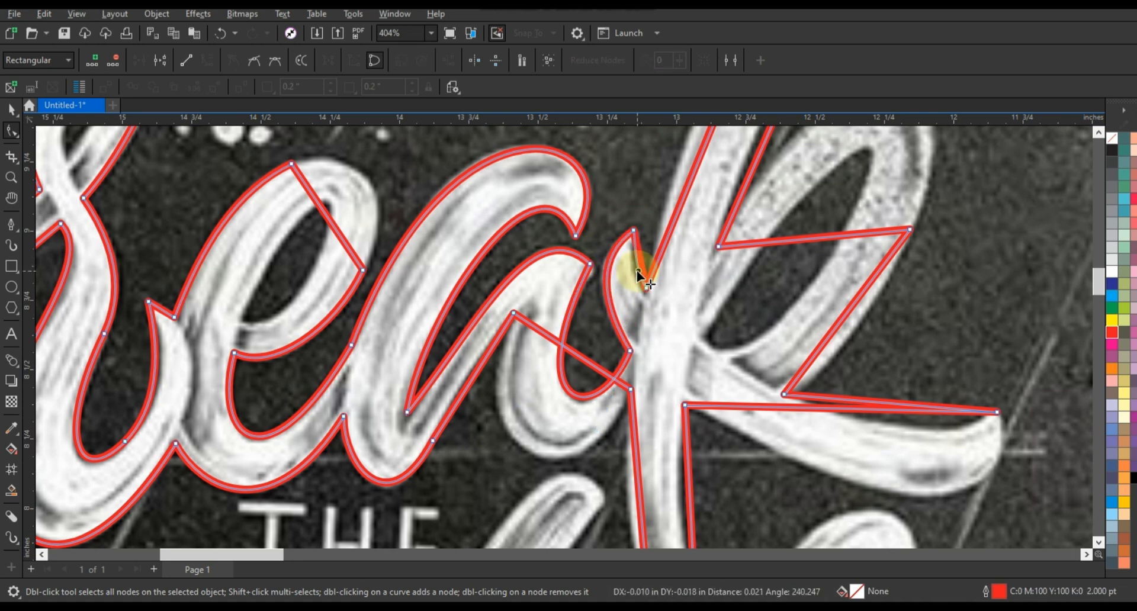
drag(559, 343, 526, 372)
drag(593, 364, 588, 487)
Curve the outer top-right edge of the e around its bowl
scroll(514, 424, down, 1)
click(8, 179)
drag(316, 198, 744, 388)
click(12, 131)
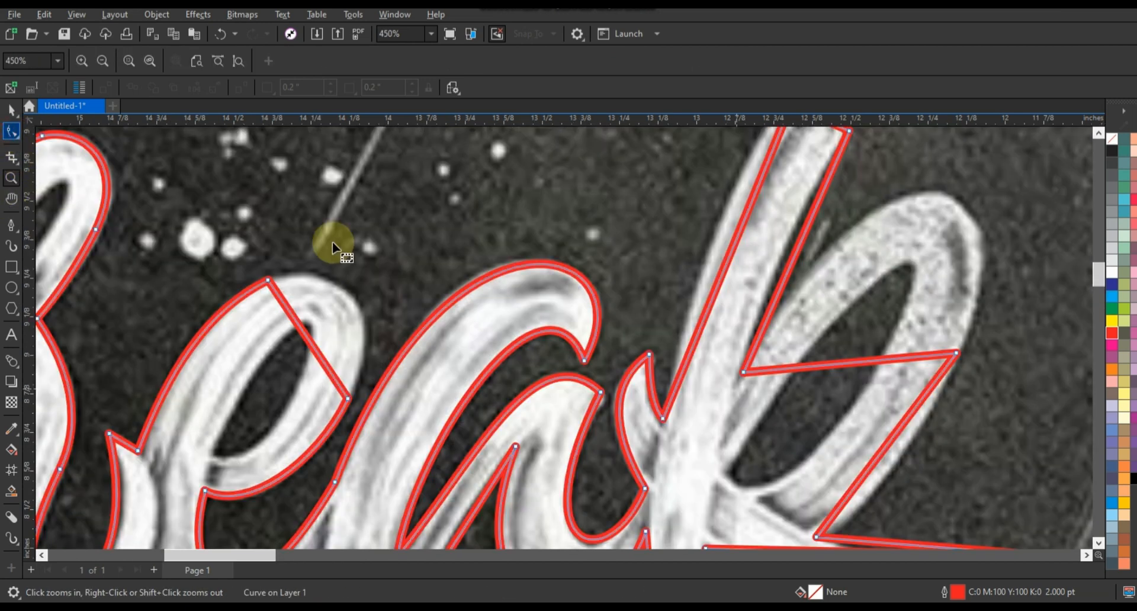
drag(290, 313, 322, 359)
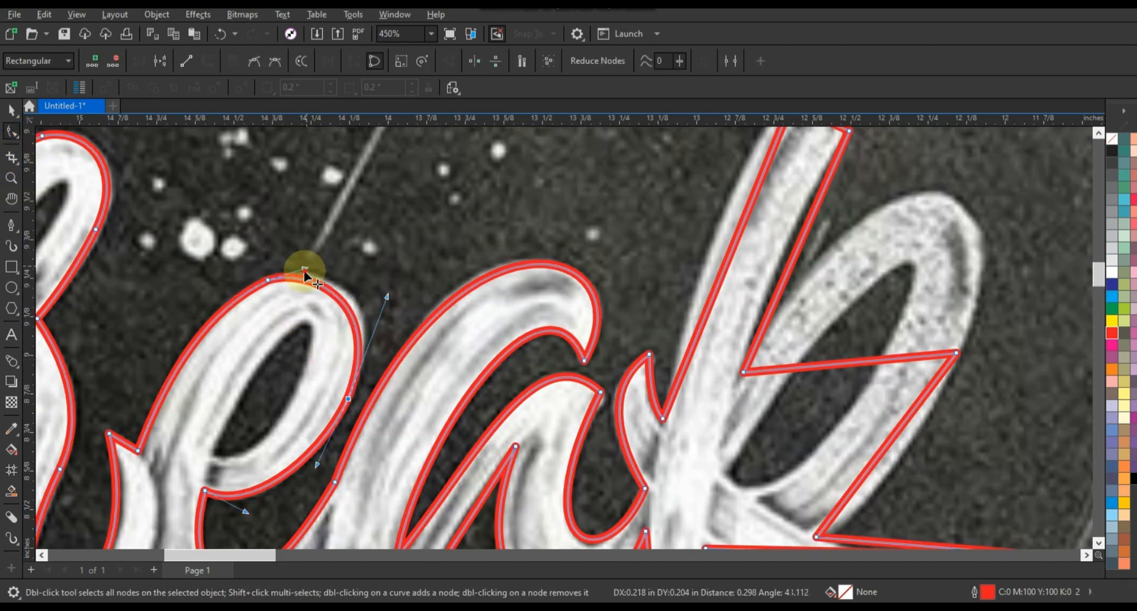
Curve the sides and rounded top end of the k's upper stem
scroll(694, 278, down, 2)
click(690, 273)
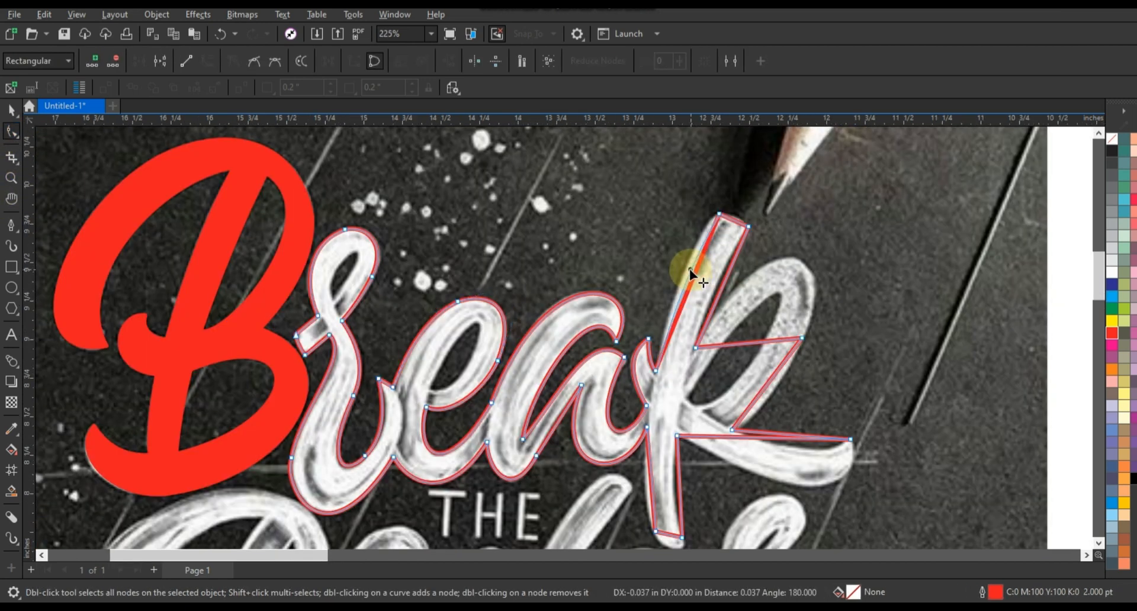
drag(716, 290, 717, 290)
drag(729, 218, 743, 217)
Curve the outer edge of the k's loop from the stem over the top and down to the leg junction
click(730, 316)
mouse_move(731, 317)
mouse_down()
mouse_move(731, 343)
mouse_move(771, 332)
mouse_move(822, 270)
mouse_move(742, 278)
mouse_move(770, 206)
mouse_up()
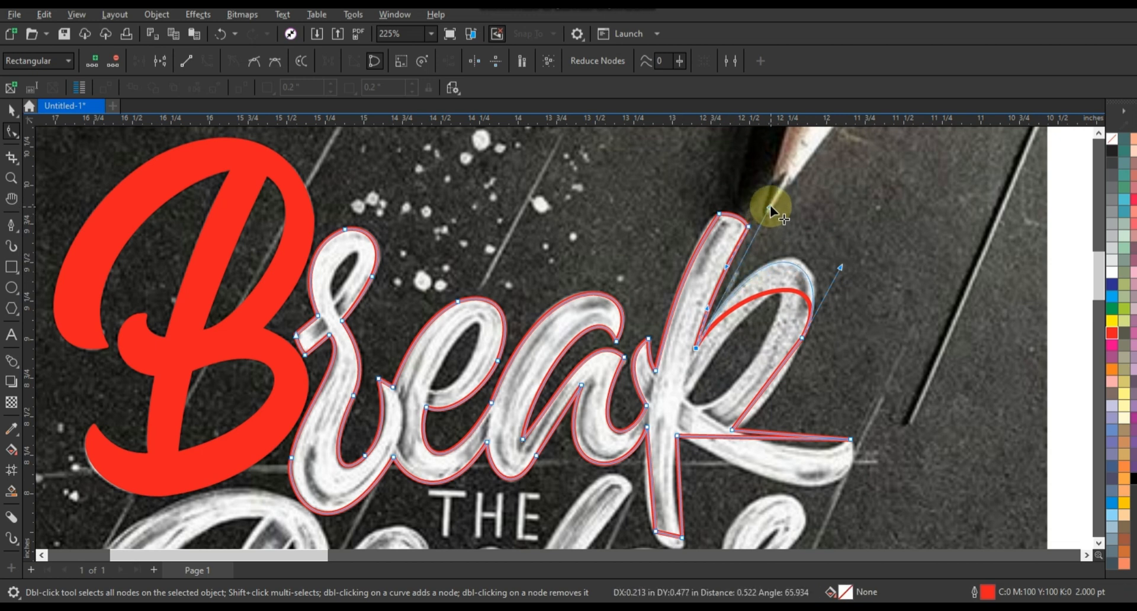
drag(840, 268, 845, 258)
drag(769, 384, 772, 389)
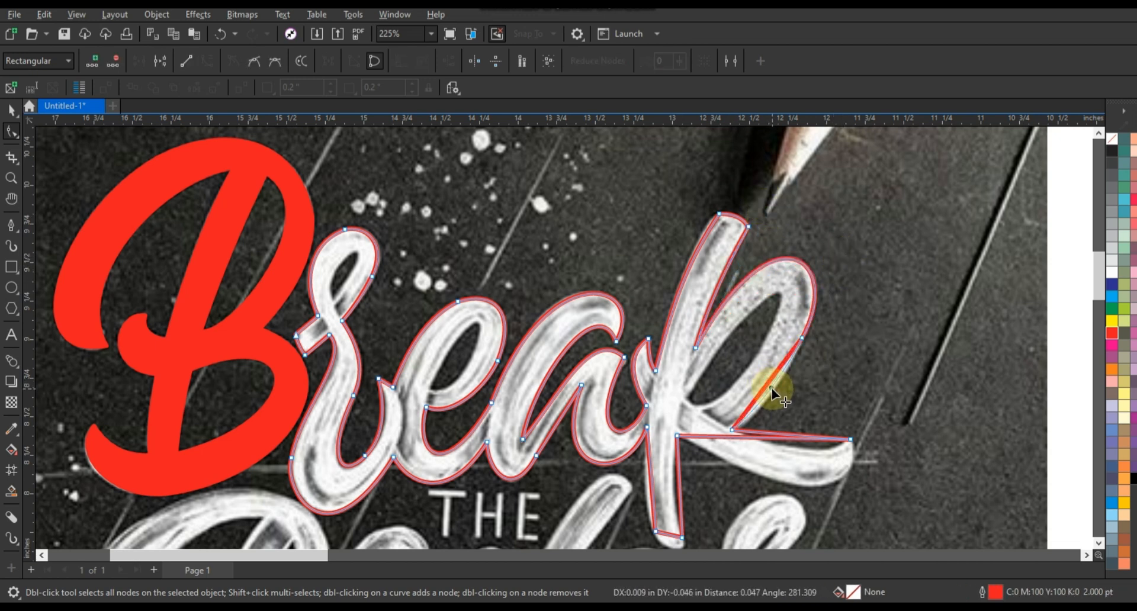
drag(846, 264, 840, 257)
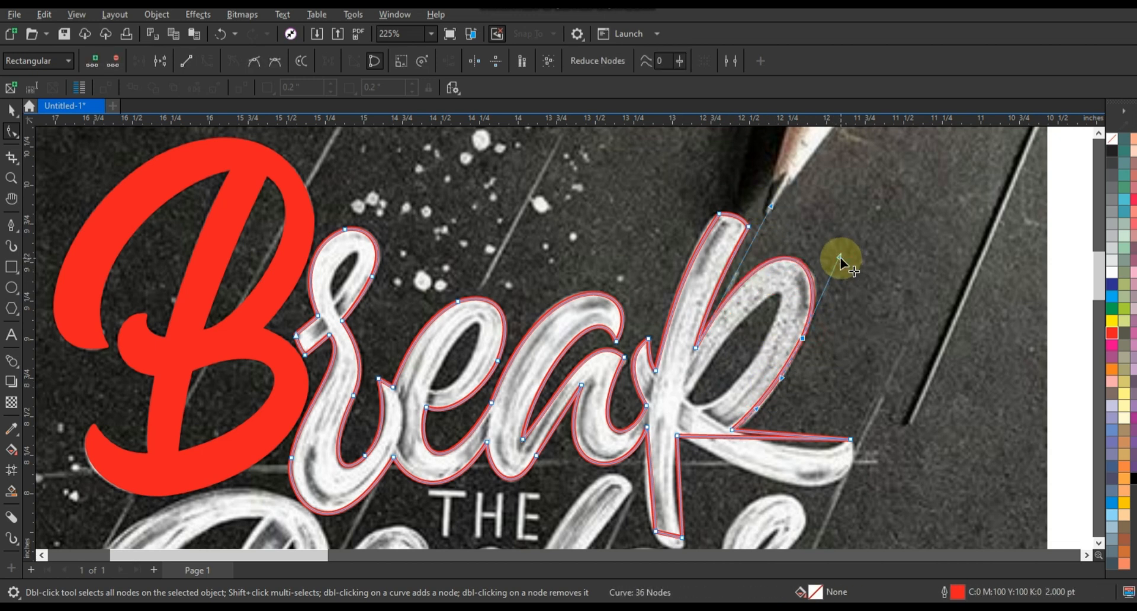
Curve both sides and the rounded bottom end of the k's lower stem
click(12, 178)
right_click(500, 313)
click(500, 313)
click(11, 131)
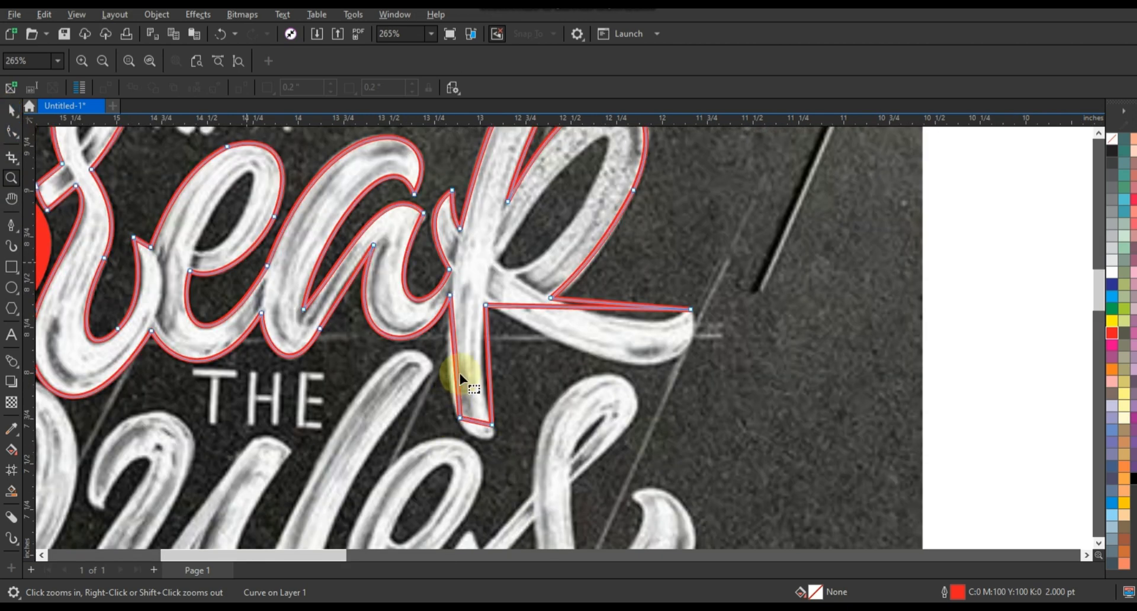
drag(457, 373, 483, 372)
click(492, 425)
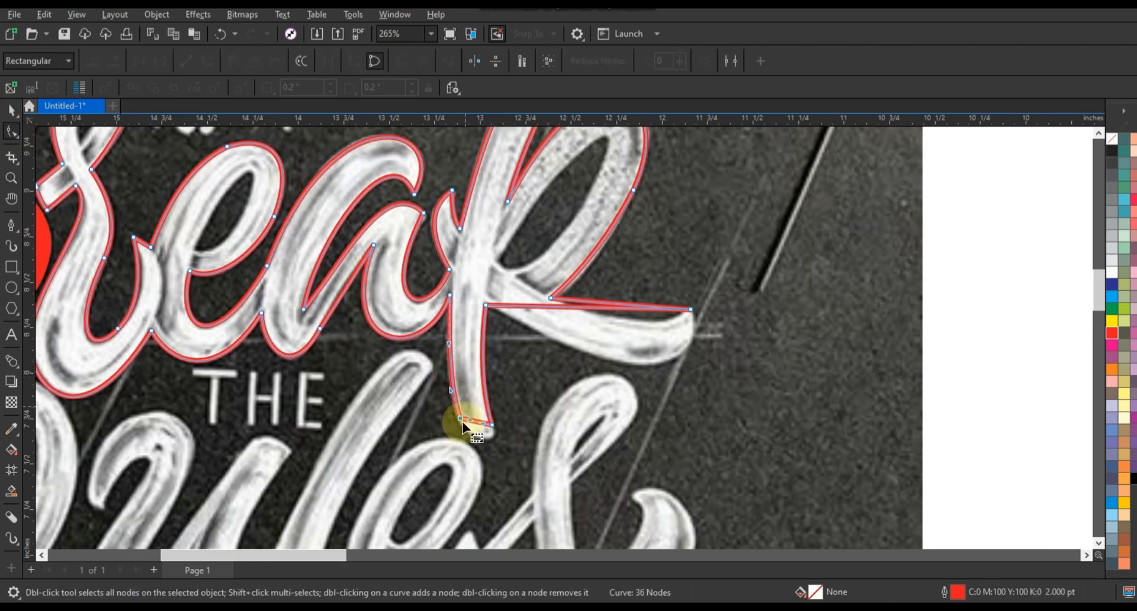
mouse_move(471, 421)
mouse_down()
mouse_move(466, 434)
mouse_move(495, 440)
mouse_move(467, 437)
mouse_up()
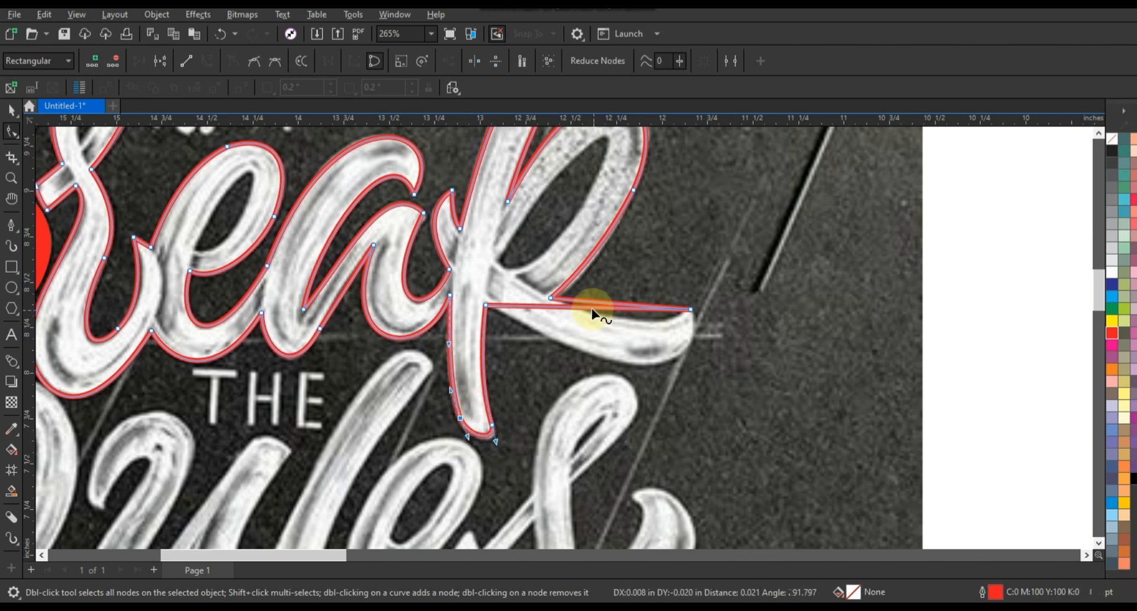
Curve the lower and upper edges of the k's leg out to its pointed tip
click(486, 305)
drag(554, 308, 551, 339)
drag(693, 380, 701, 414)
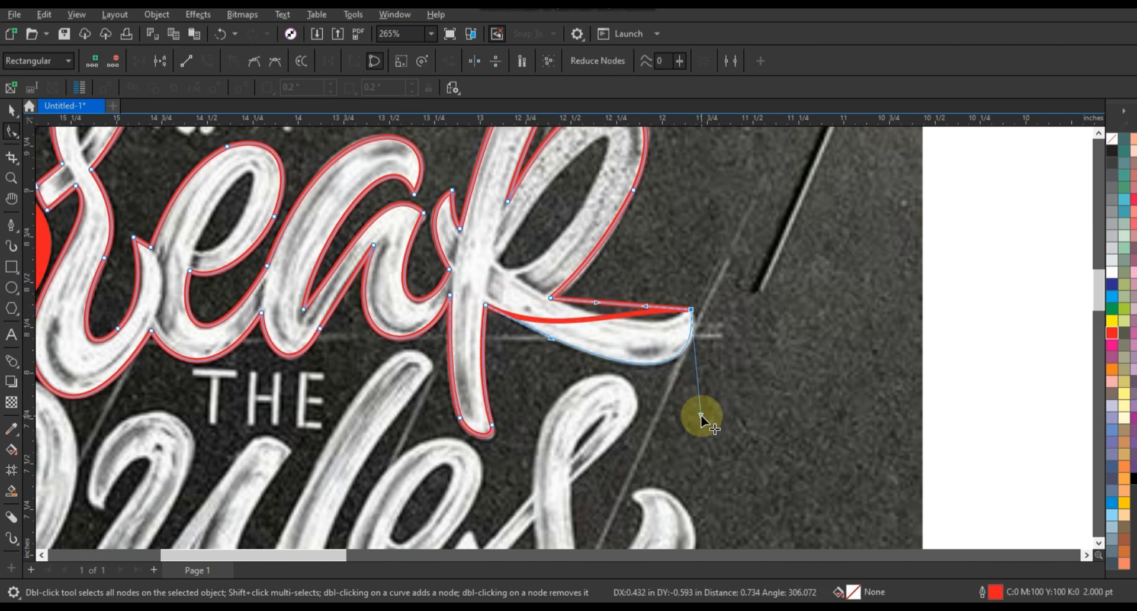
drag(643, 302, 654, 331)
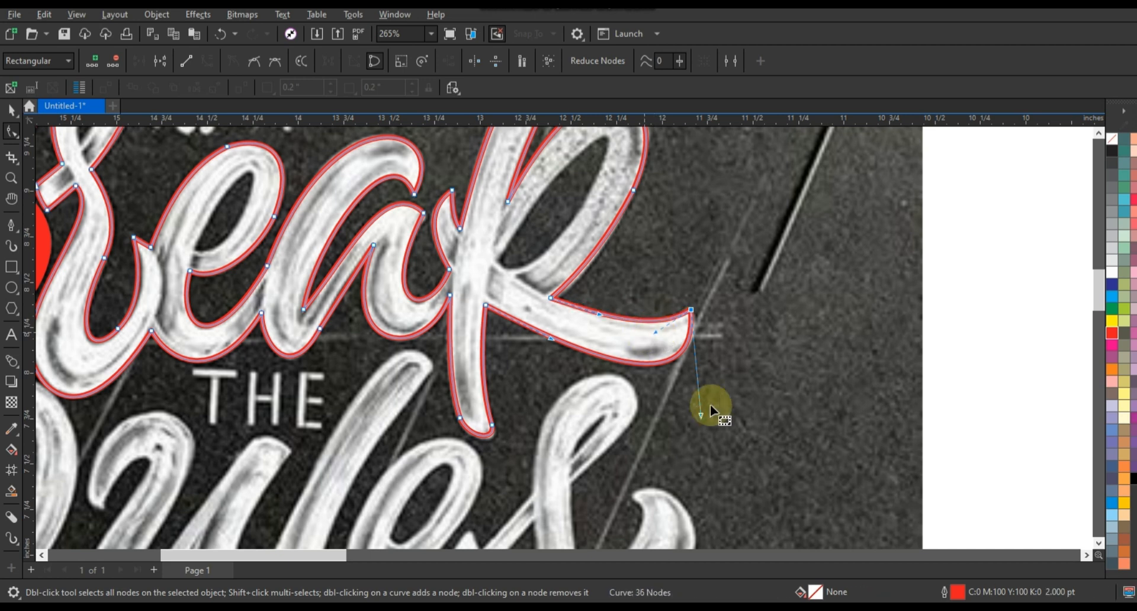
Draw a closed two-node path with the Pen tool across the opening inside the k's loop
scroll(705, 405, down, 2)
key(z)
drag(736, 374, 736, 373)
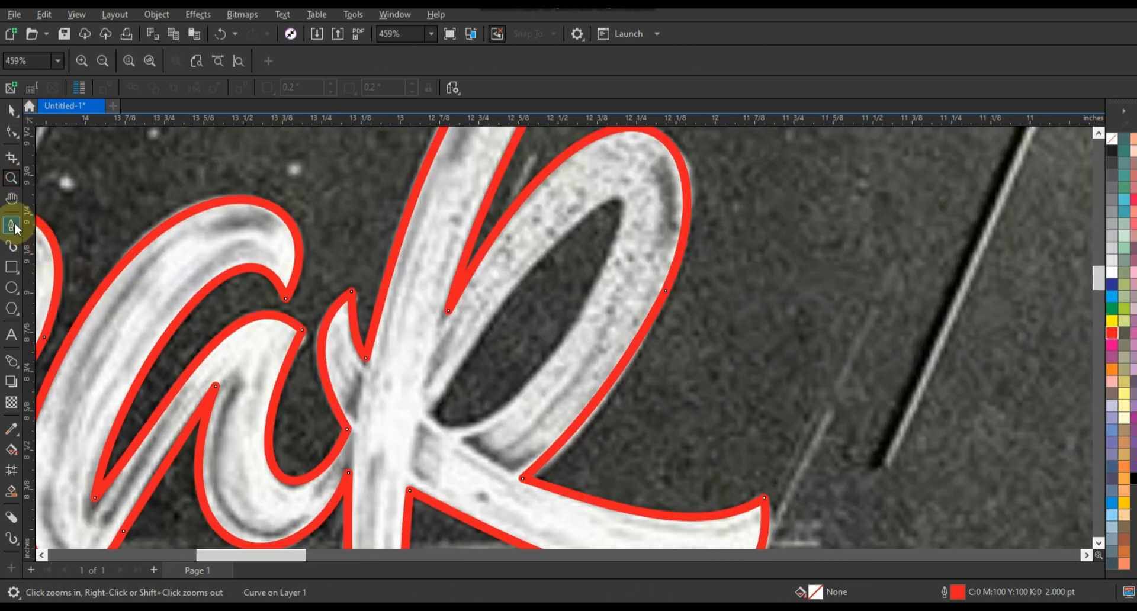
click(11, 225)
click(622, 198)
click(433, 409)
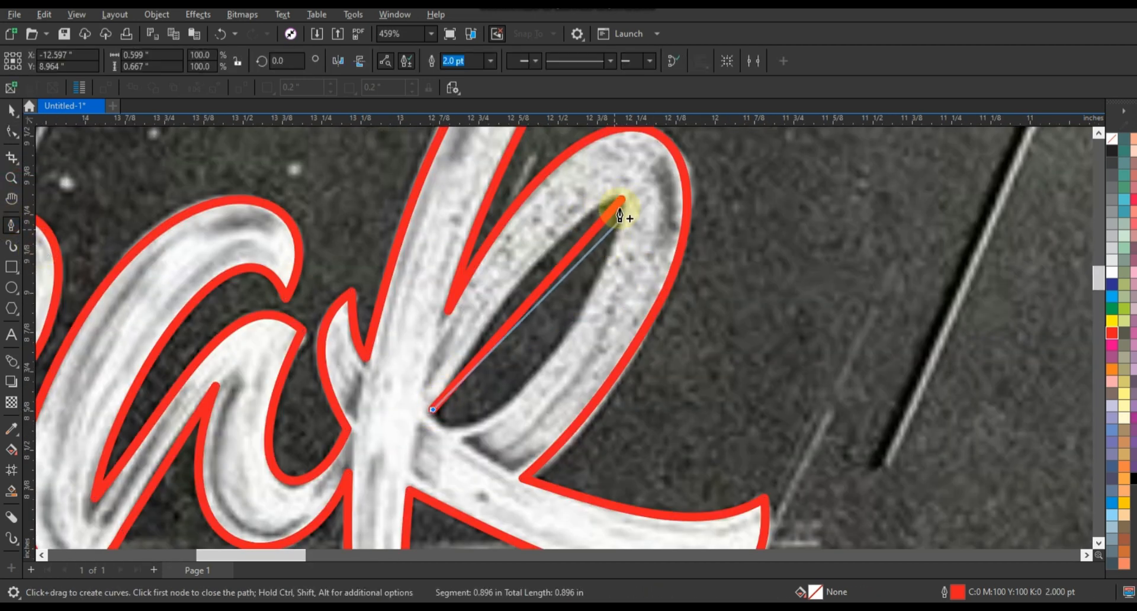
click(622, 199)
Curve both sides of the k's counter path to fit the loop opening and combine it with the "reak" outline
click(12, 131)
drag(319, 171, 698, 438)
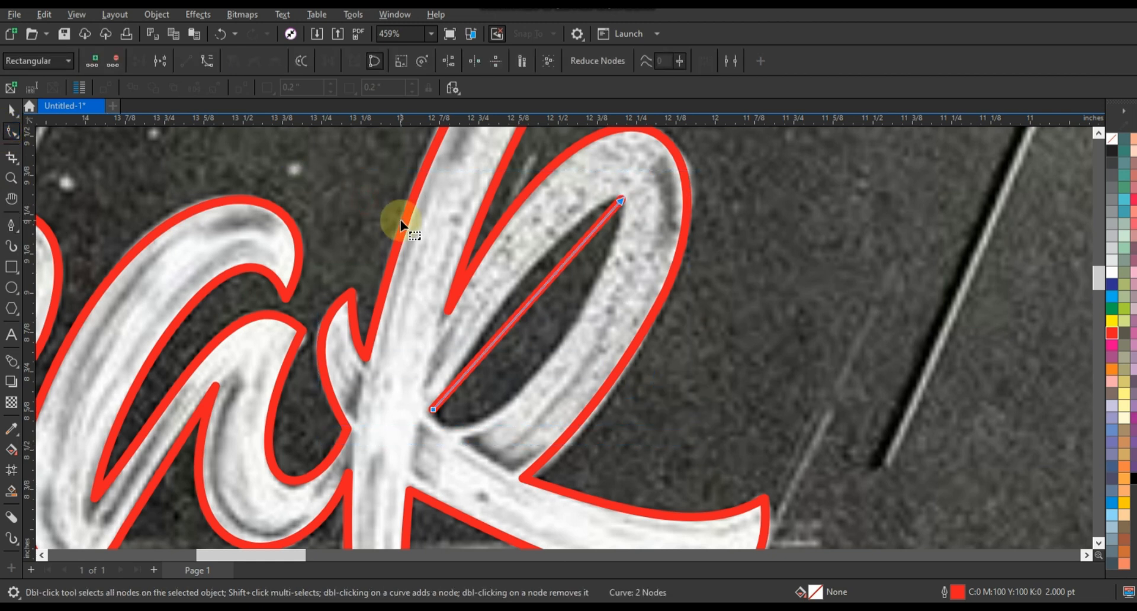
drag(464, 377, 491, 336)
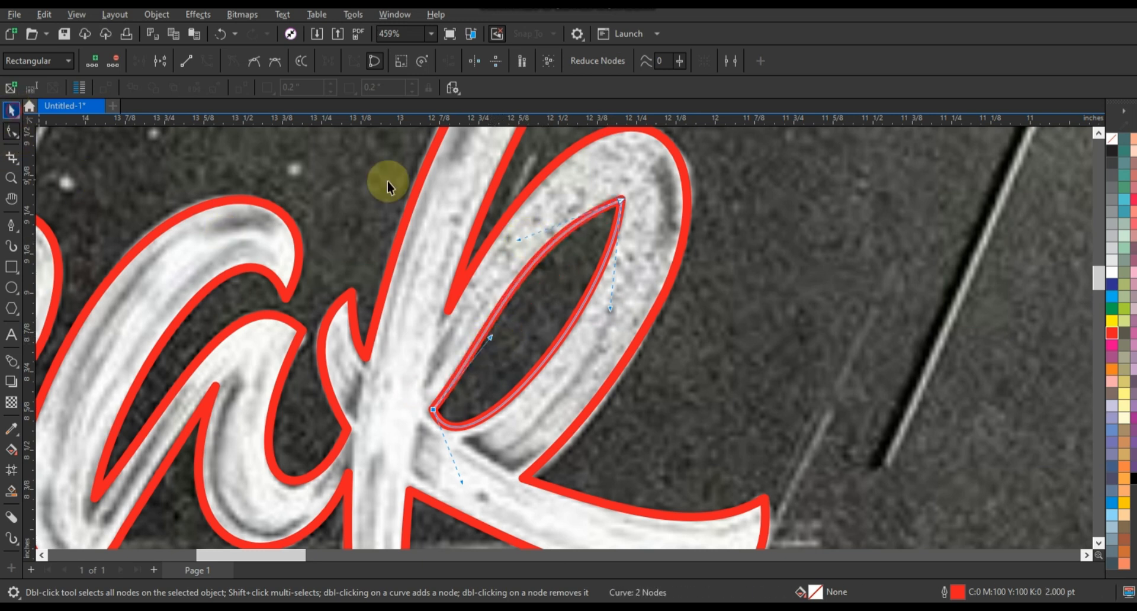
key(space)
click(388, 61)
Draw closed two-node pen paths across the openings inside the r's loop and the e's loop
scroll(575, 311, down, 1)
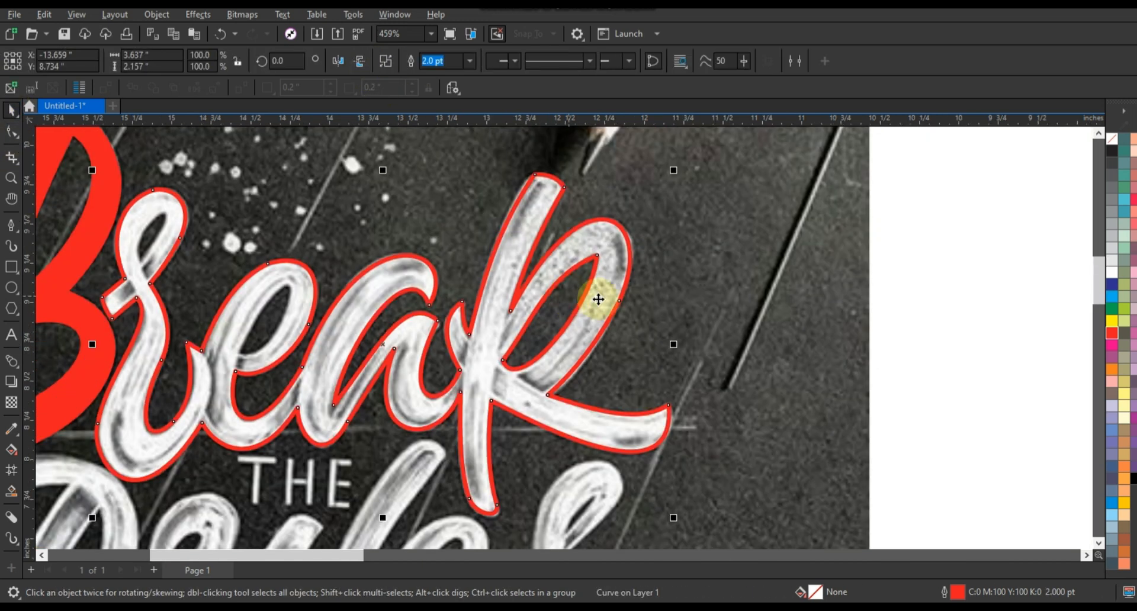
click(11, 178)
click(305, 350)
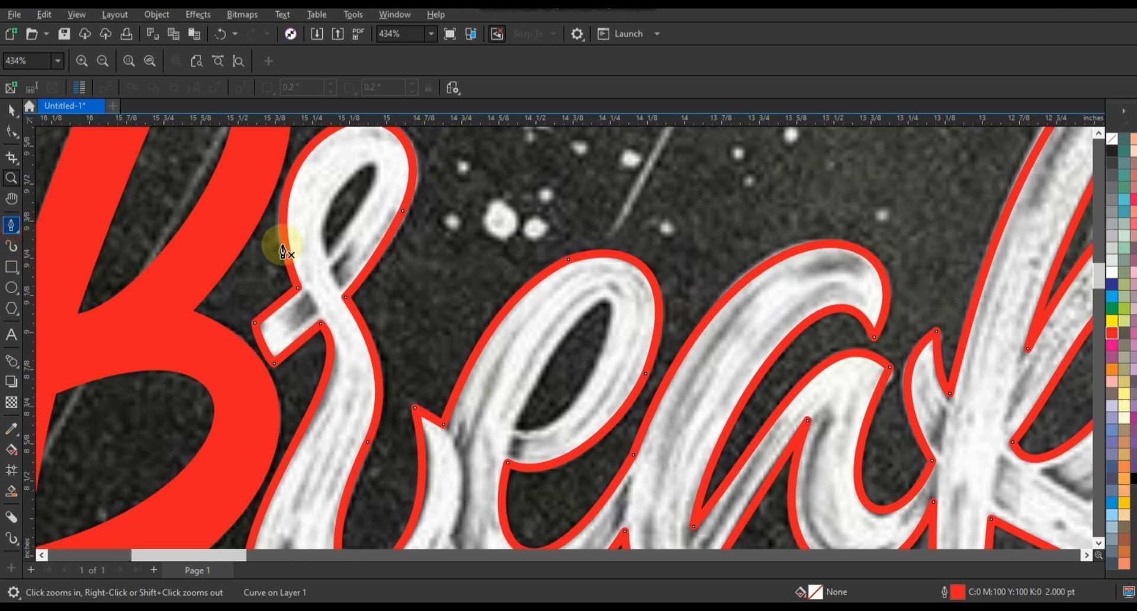
click(330, 255)
click(374, 163)
click(330, 255)
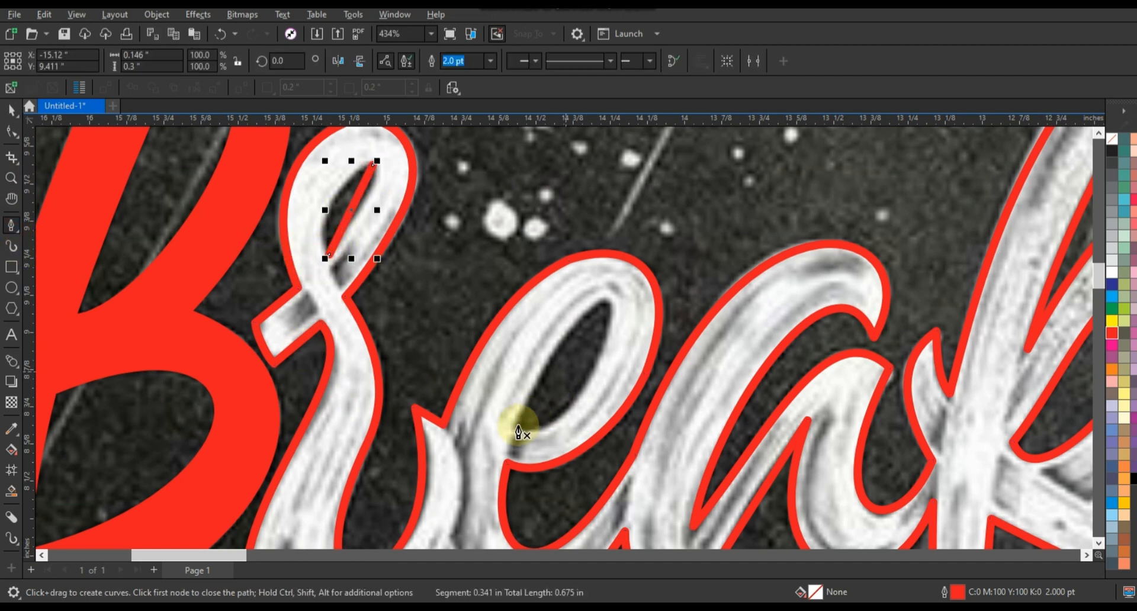
click(514, 432)
click(610, 300)
click(513, 432)
click(10, 109)
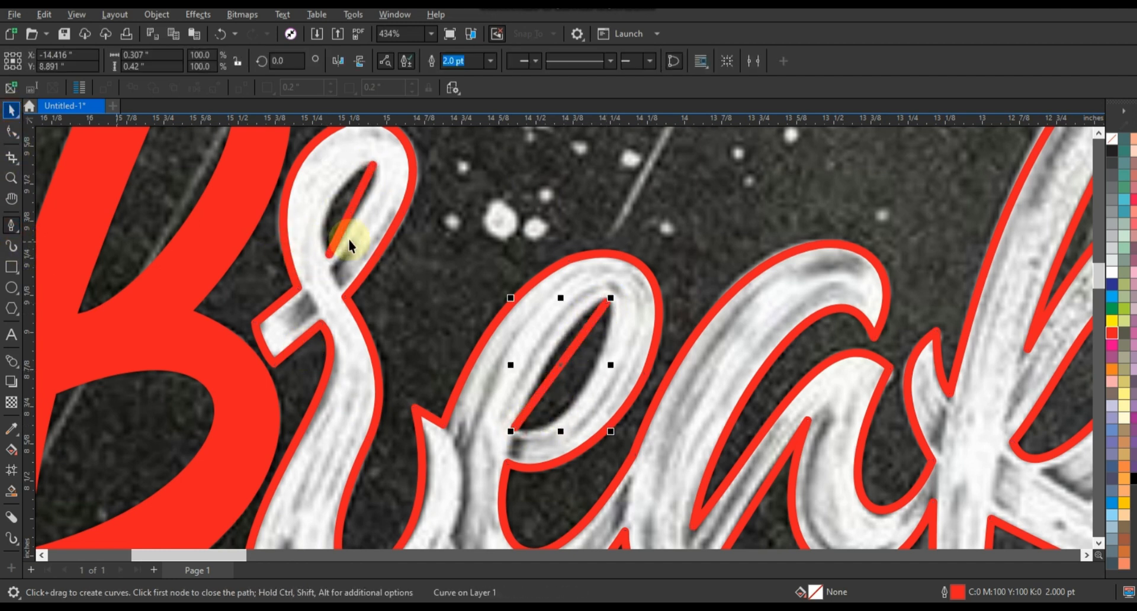
Combine the r and e counter paths, convert their segments to curves and shape them to the loop openings
shift+click(343, 229)
click(391, 61)
click(11, 131)
drag(138, 135, 669, 448)
click(208, 61)
drag(567, 361, 591, 409)
mouse_move(350, 214)
mouse_down()
mouse_move(332, 206)
mouse_move(353, 213)
mouse_up()
Combine the r and e counters with the "reak" outline
click(12, 110)
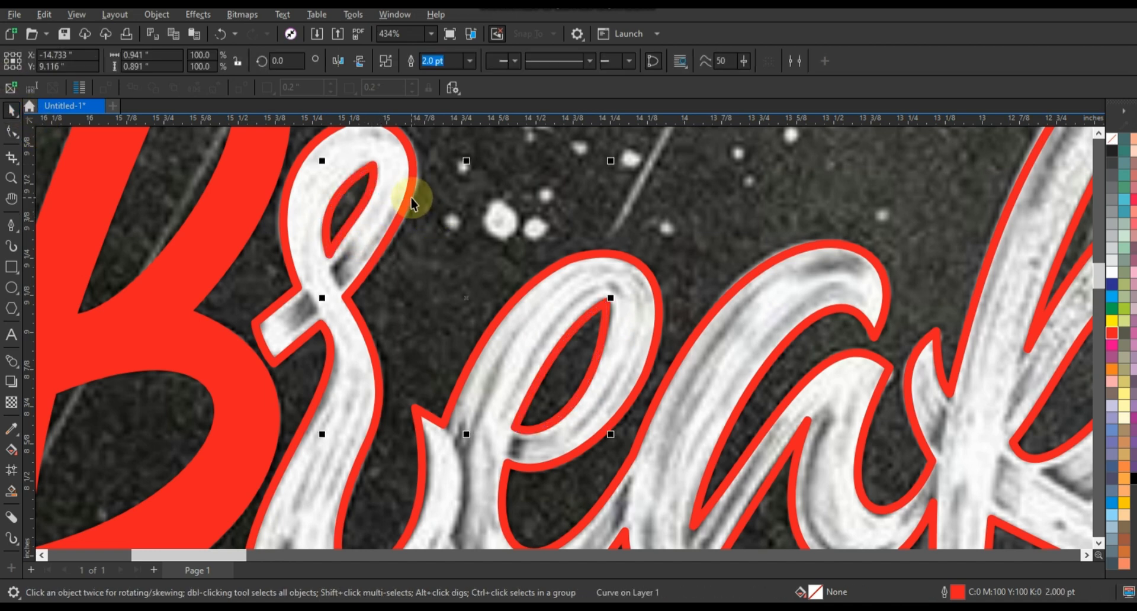
click(418, 402)
scroll(419, 402, down, 5)
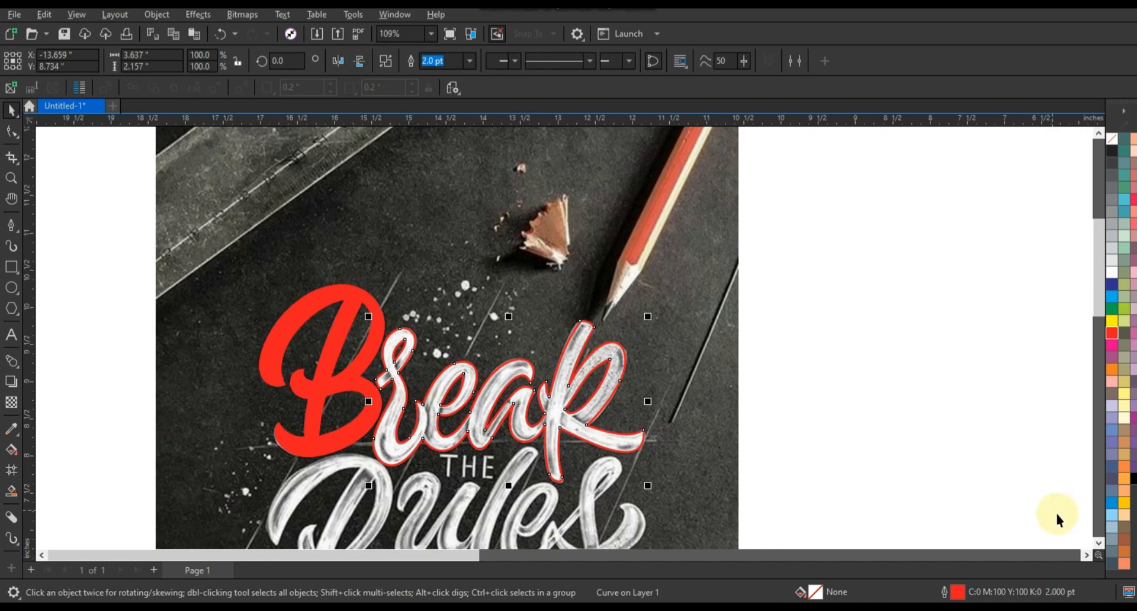
Fill the "reak" shape with red and remove its outline
click(1113, 336)
right_click(1099, 150)
click(1099, 152)
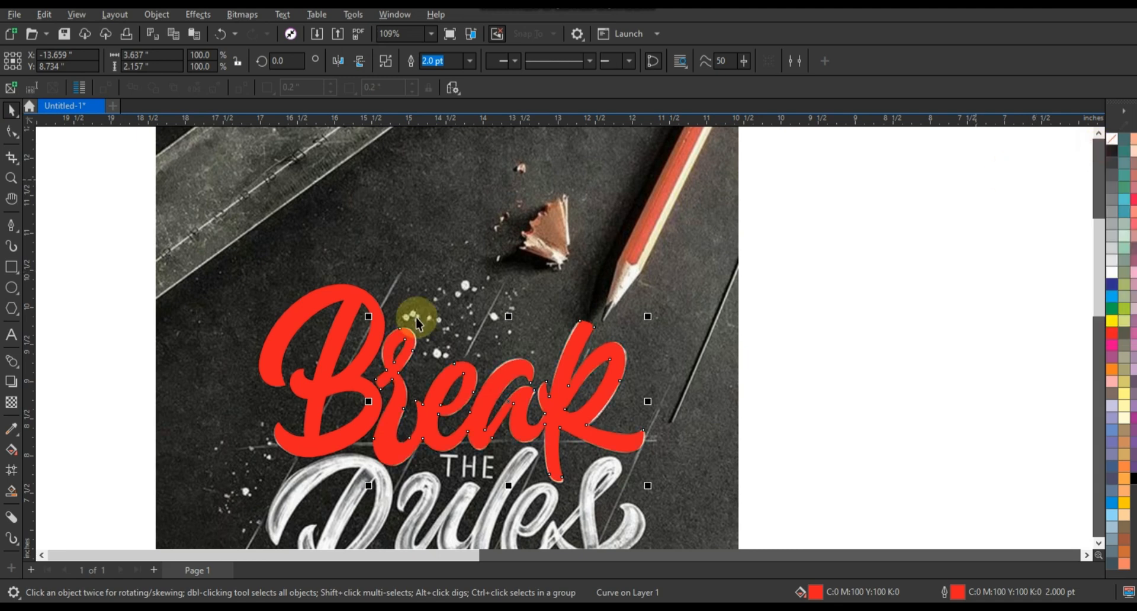
click(531, 319)
Recolor the "reak" shape yellow to set it apart from the red B
scroll(304, 157, down, 1)
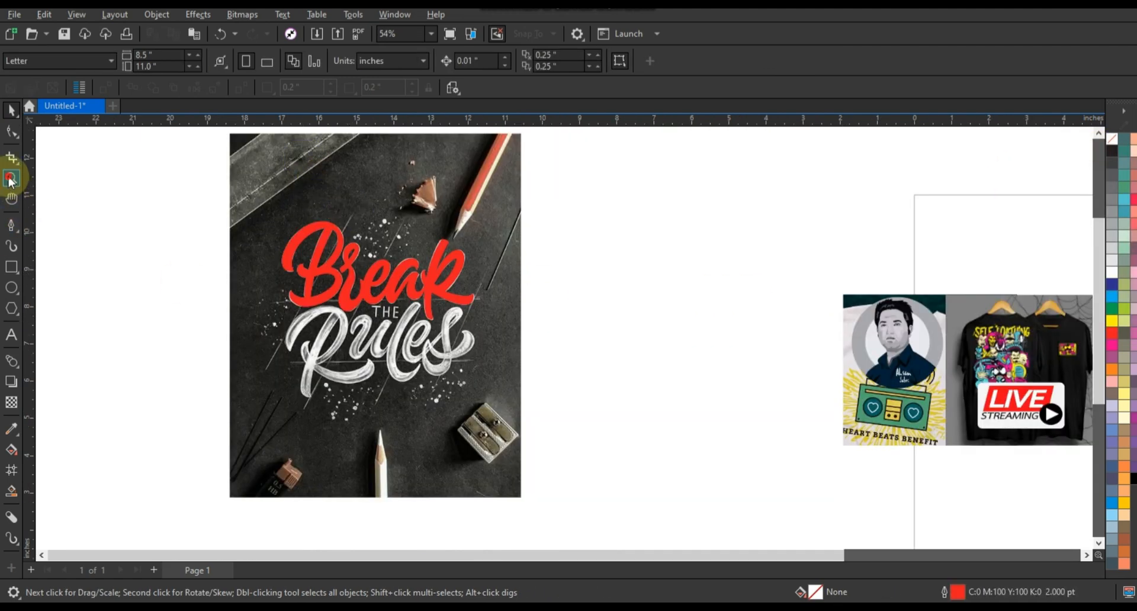
click(10, 179)
drag(248, 264, 616, 422)
key(F3)
click(11, 111)
click(390, 295)
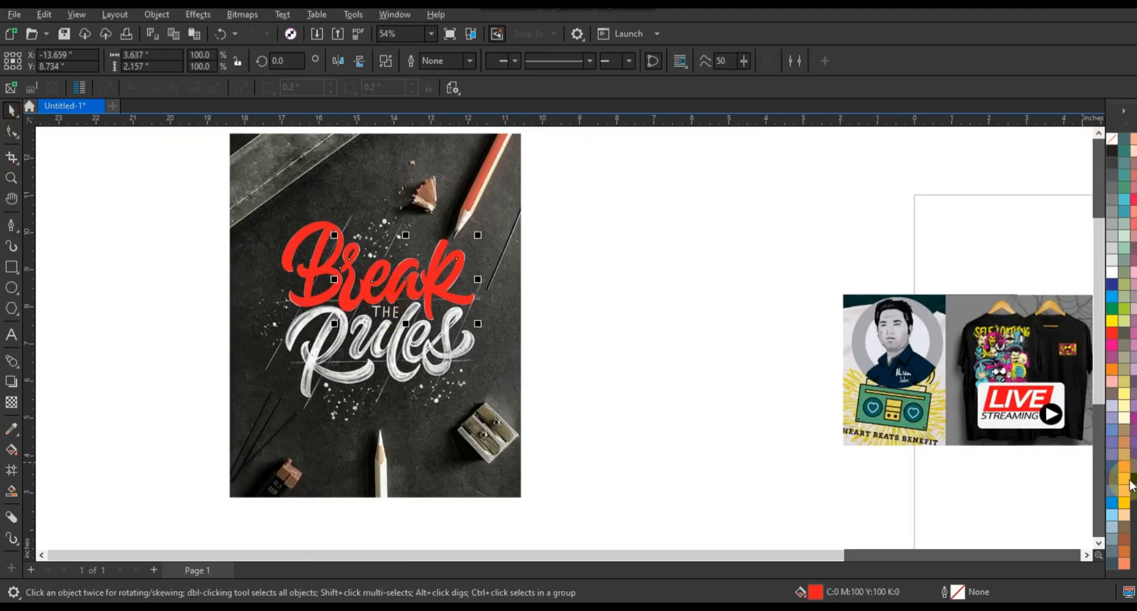
click(1127, 493)
click(1125, 479)
click(1123, 503)
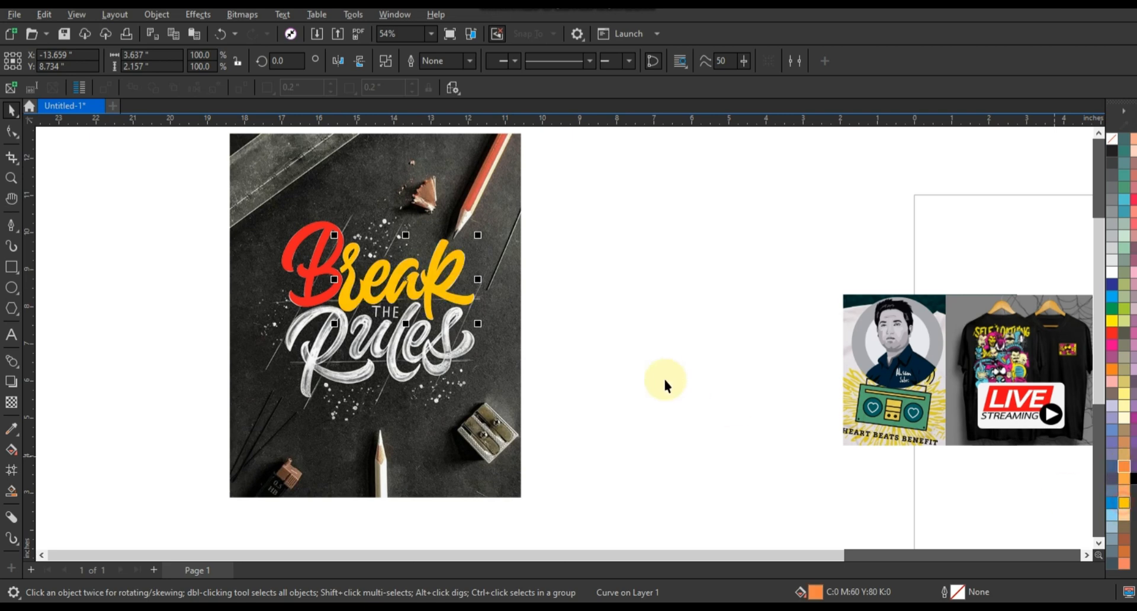
click(664, 382)
Start a pen path around the R of "Rules" from its left tip over the top to the bowl's junction with the leg
click(10, 178)
drag(244, 264, 617, 419)
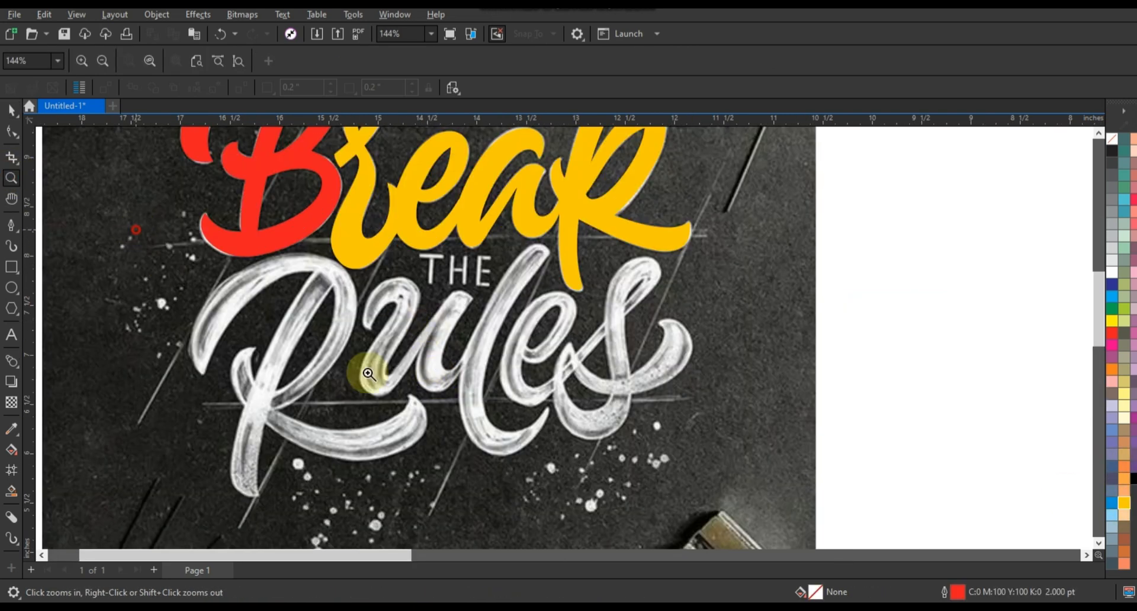
drag(142, 236, 781, 493)
click(11, 225)
click(153, 361)
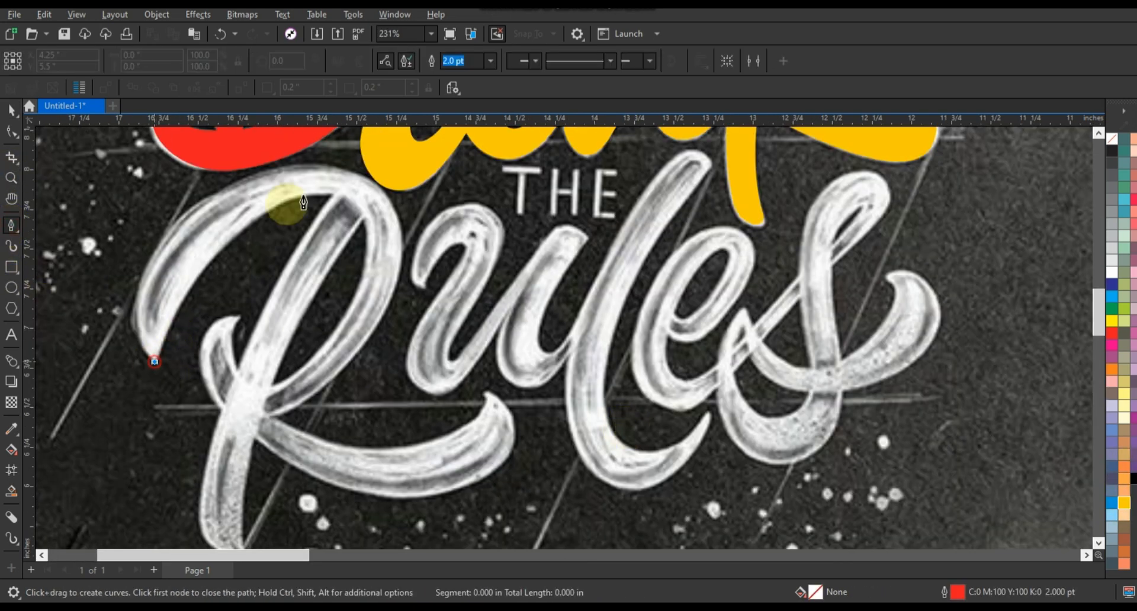
click(354, 175)
click(271, 415)
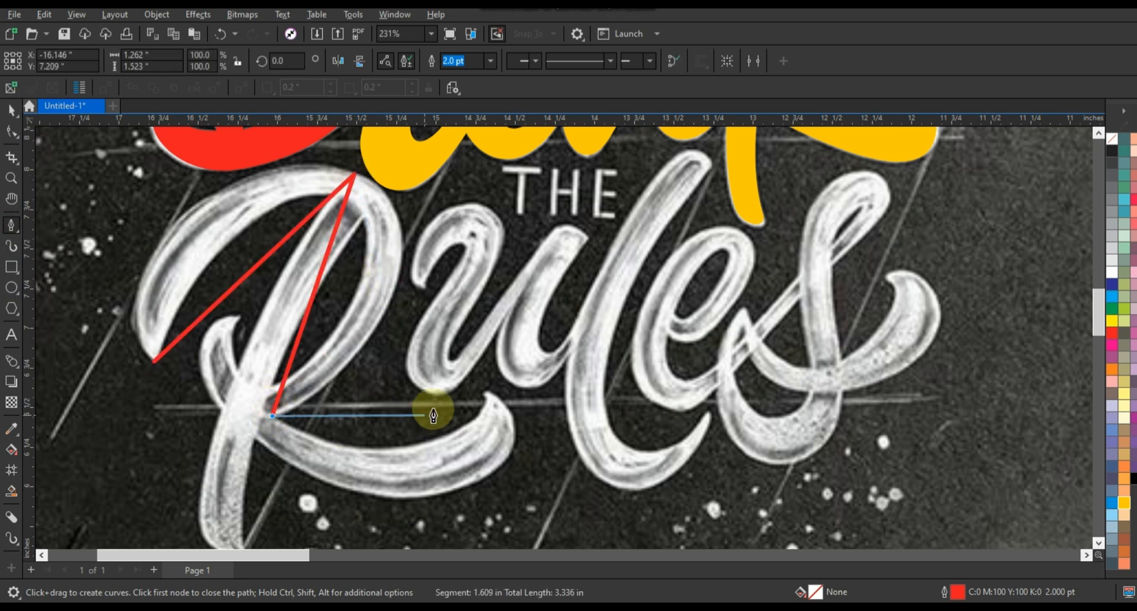
Continue the R's straight-segment path around the leg, stem and small hooked tip, and close it at the left tip
click(485, 393)
click(405, 497)
click(260, 447)
scroll(241, 521, down, 1)
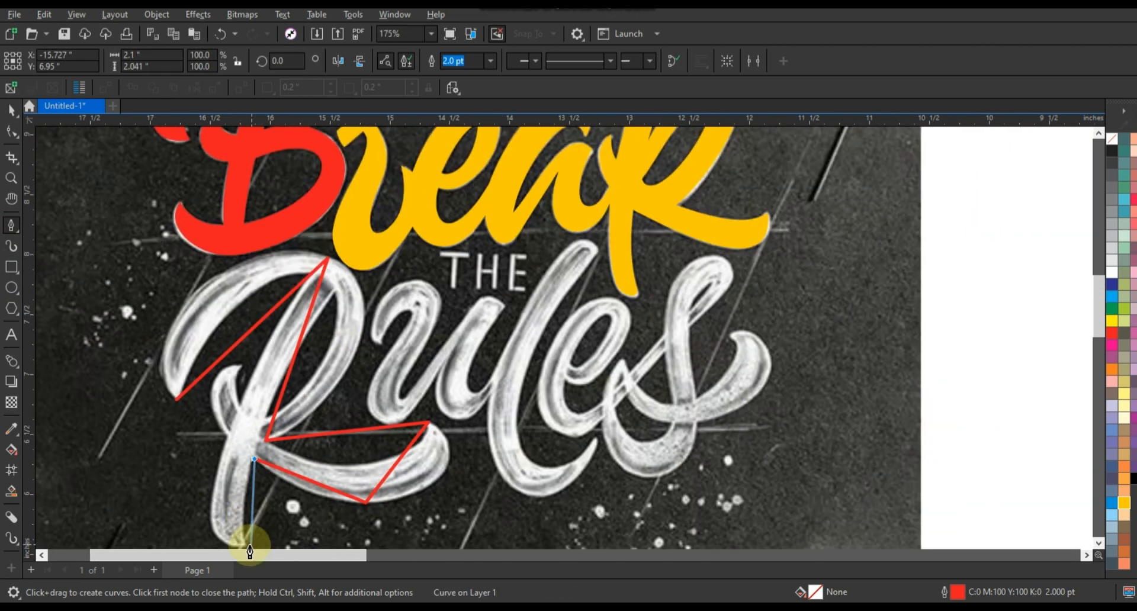
click(226, 437)
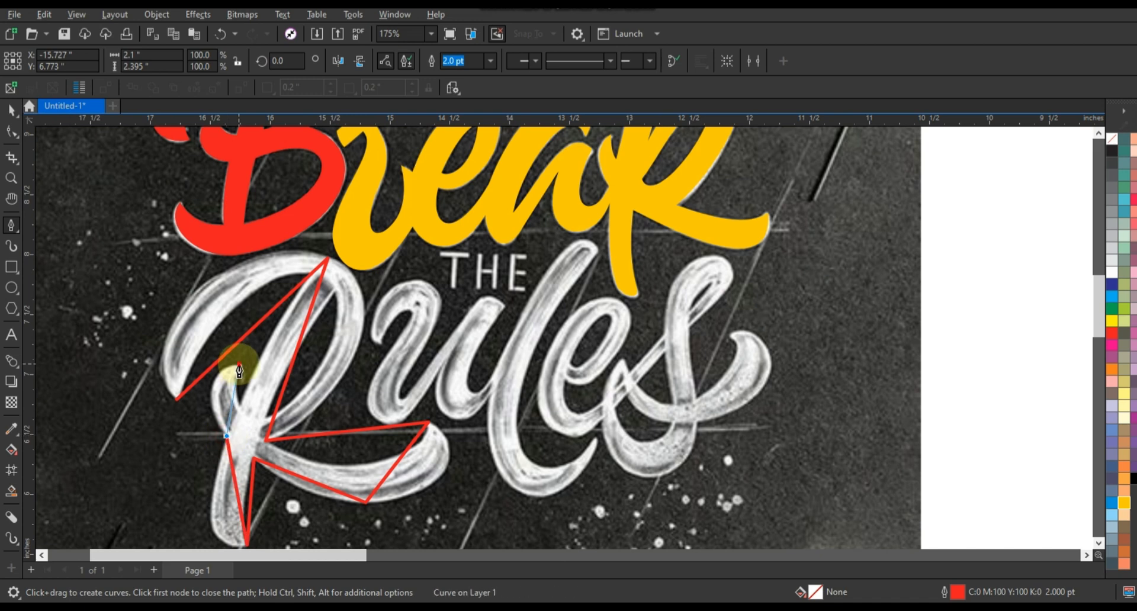
click(303, 272)
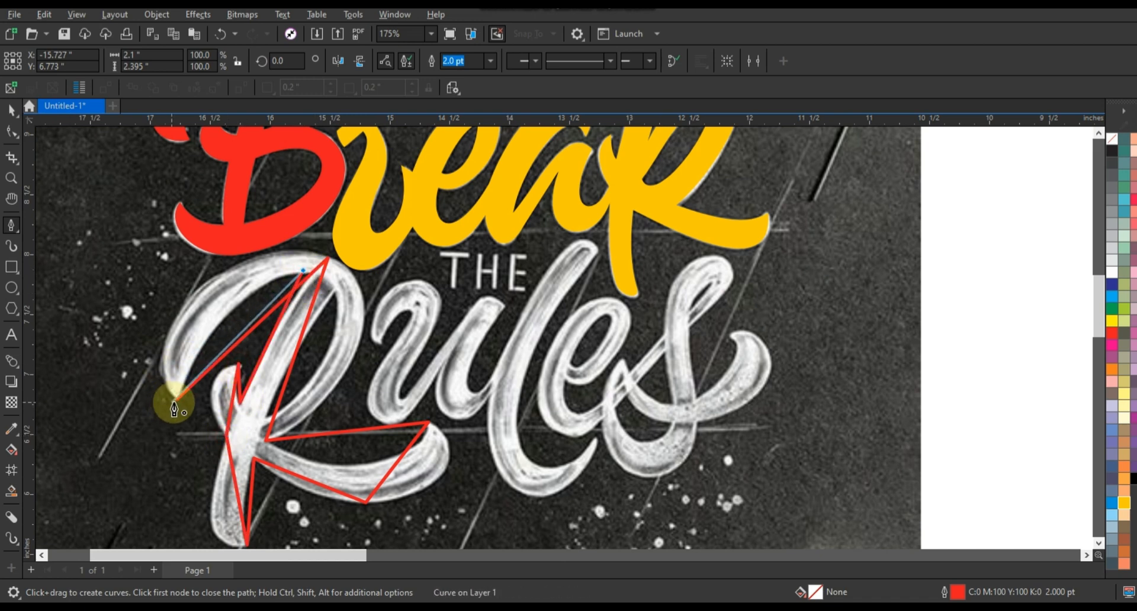
click(178, 400)
Select all nodes of the R outline and convert its straight segments to curves
click(12, 133)
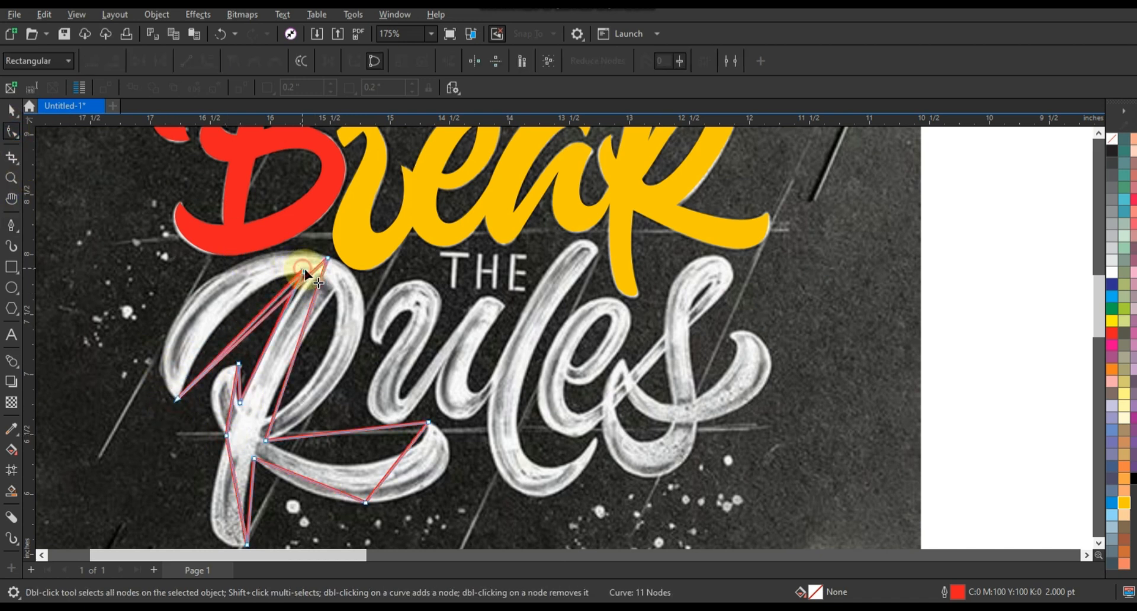
drag(303, 271, 310, 274)
click(150, 274)
drag(480, 538, 491, 518)
key(shift+F2)
click(207, 61)
click(371, 305)
click(1097, 139)
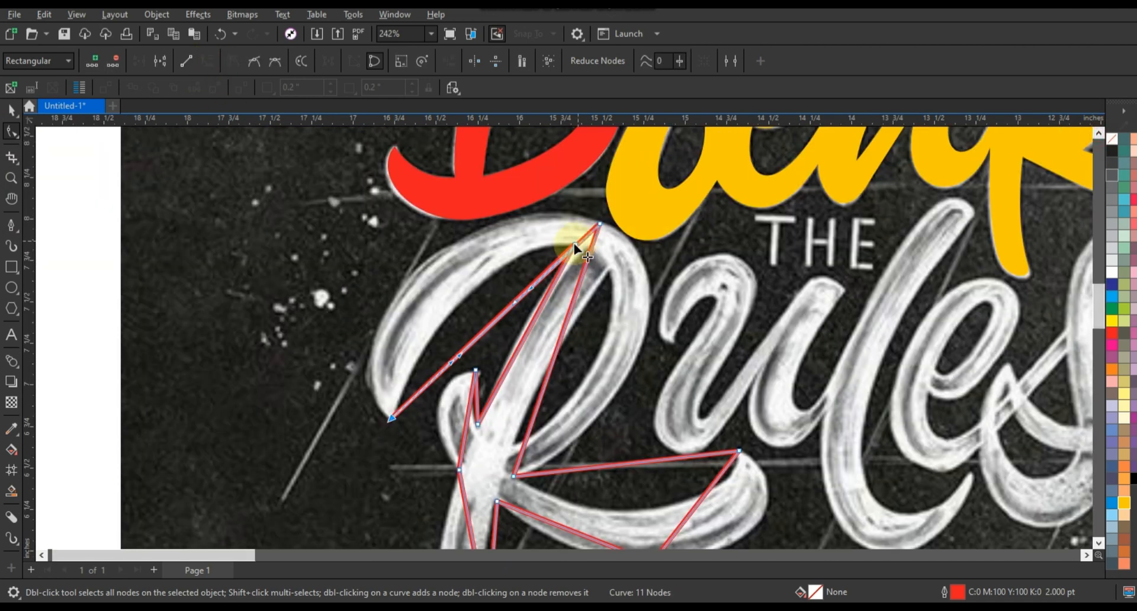
Curve the outer upper edge of the R from the left tip to the top node, and nudge that node into place
drag(575, 244, 556, 202)
key(ctrl+z)
drag(617, 217, 584, 242)
drag(459, 356, 391, 283)
drag(532, 288, 515, 199)
drag(392, 283, 309, 307)
drag(514, 199, 509, 177)
click(599, 224)
drag(599, 224, 603, 225)
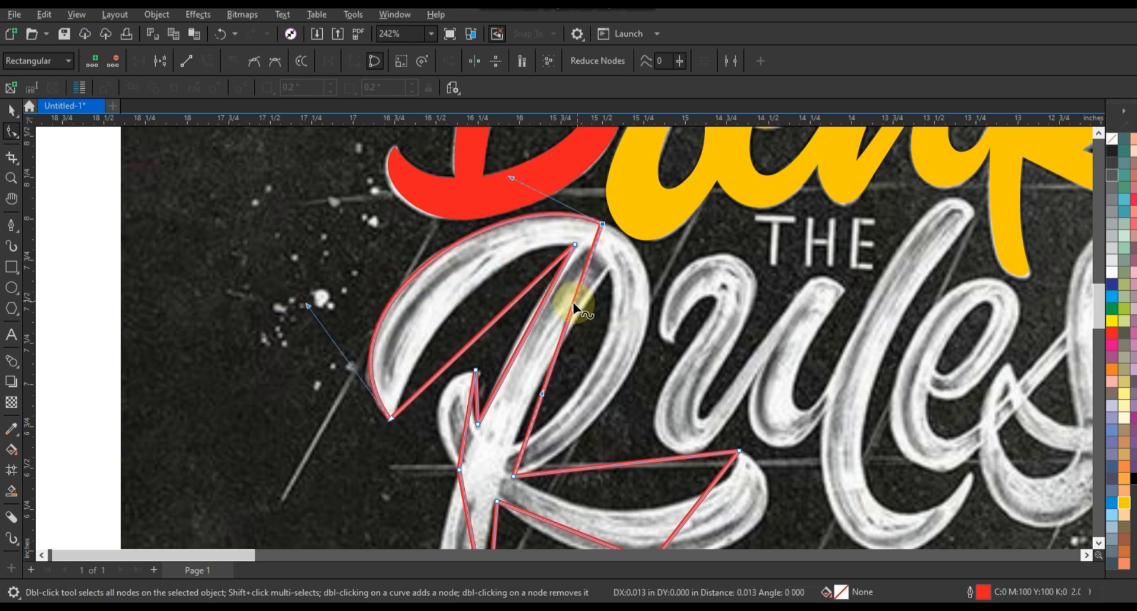
Curve the outer edge of the R's bowl from the top node down to the leg junction
drag(572, 307, 655, 260)
drag(543, 393, 620, 444)
drag(662, 265, 701, 272)
Curve the inner edge of the R's upper sweep and the edges of the small hooked tip beside its stem
drag(517, 303, 497, 251)
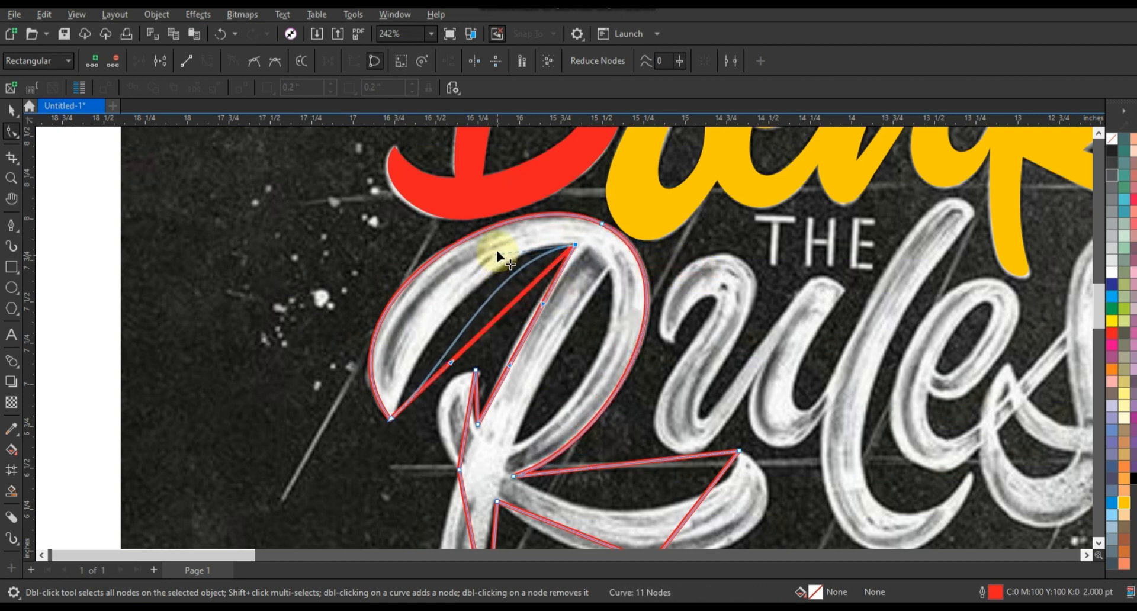
drag(451, 363, 418, 331)
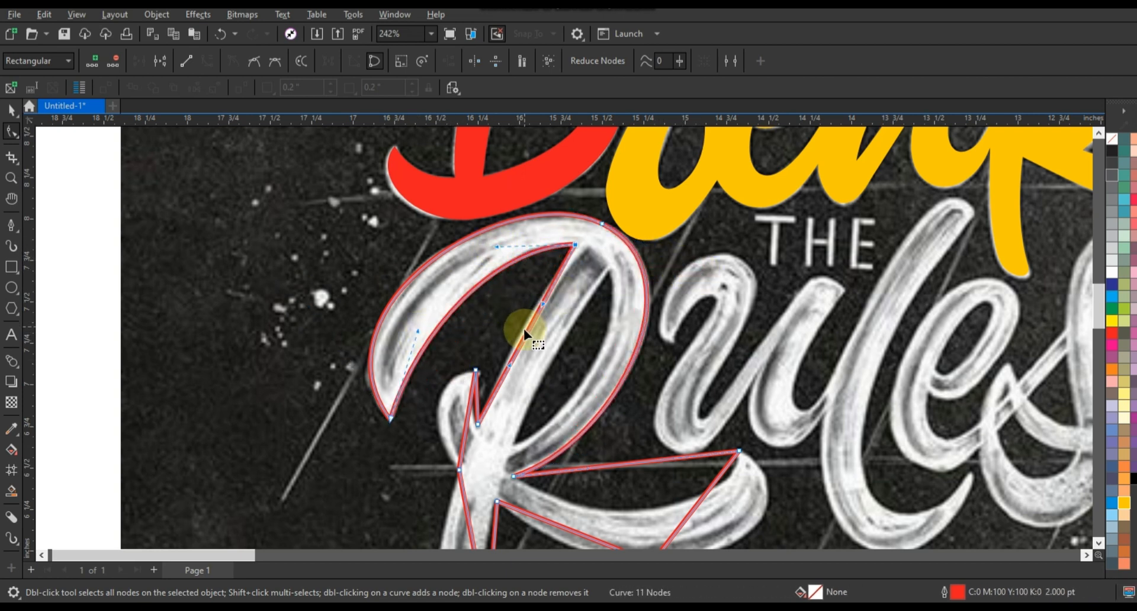
drag(527, 330, 524, 329)
click(475, 370)
drag(471, 404, 444, 375)
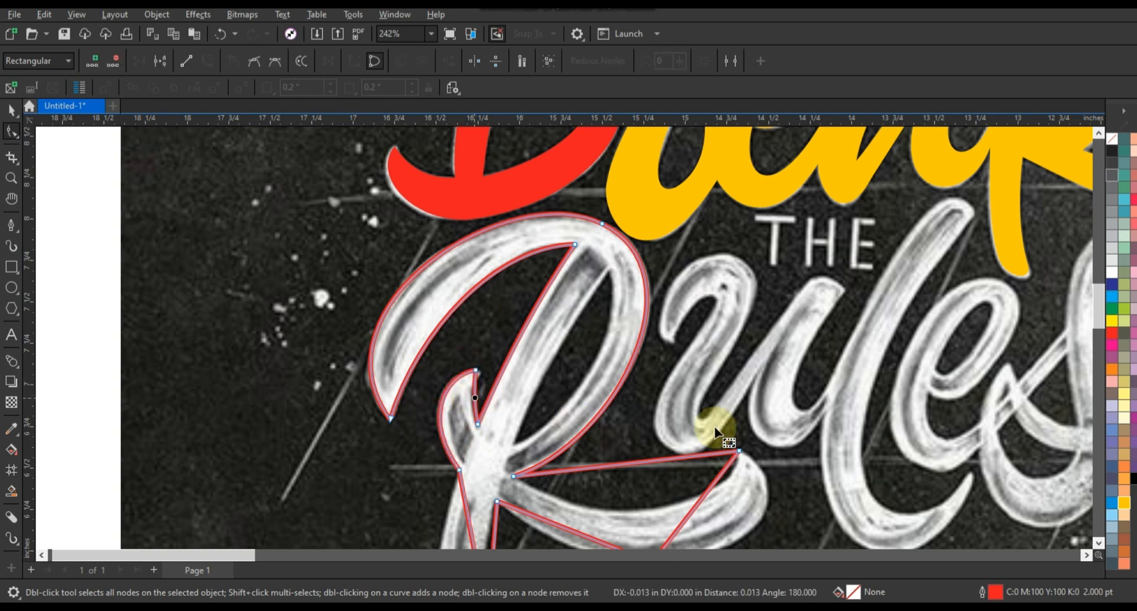
Curve the edges of the R's lower stem around its foot and along the start of the leg's underside
click(1099, 544)
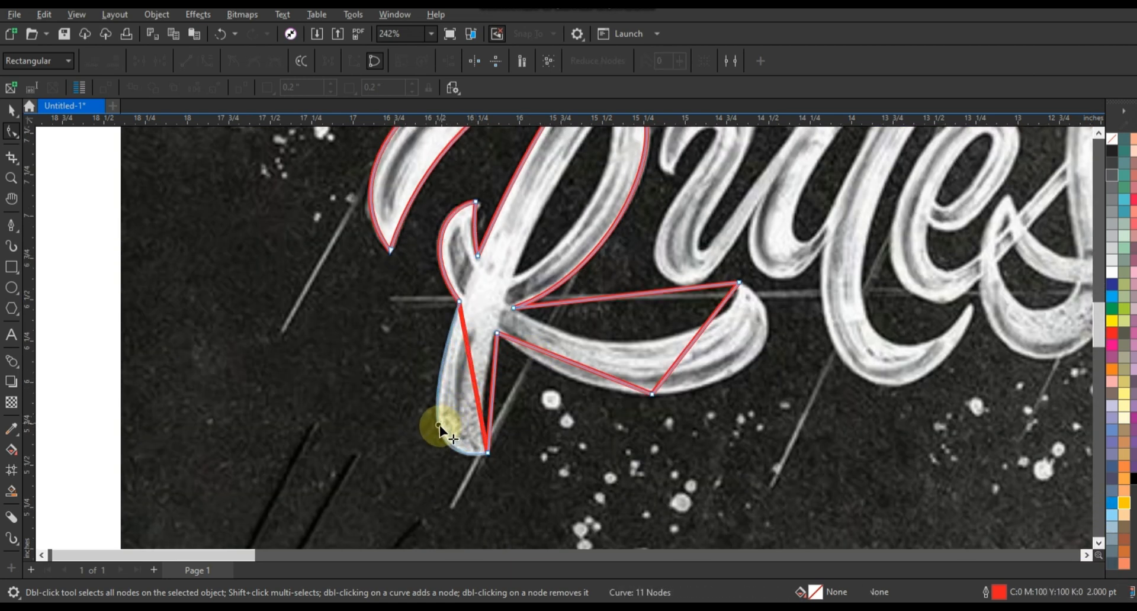
drag(439, 427, 483, 413)
drag(575, 364, 573, 378)
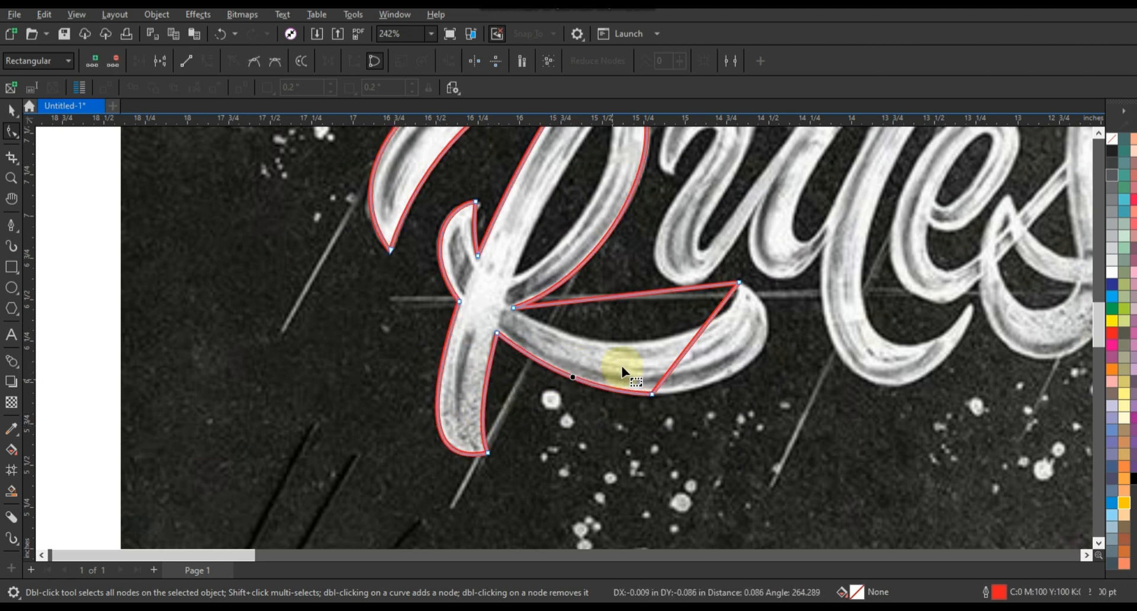
Curve the rounded end of the R's leg from the bottom node up to the leg's tip
click(652, 394)
drag(680, 358, 697, 391)
drag(711, 323, 790, 328)
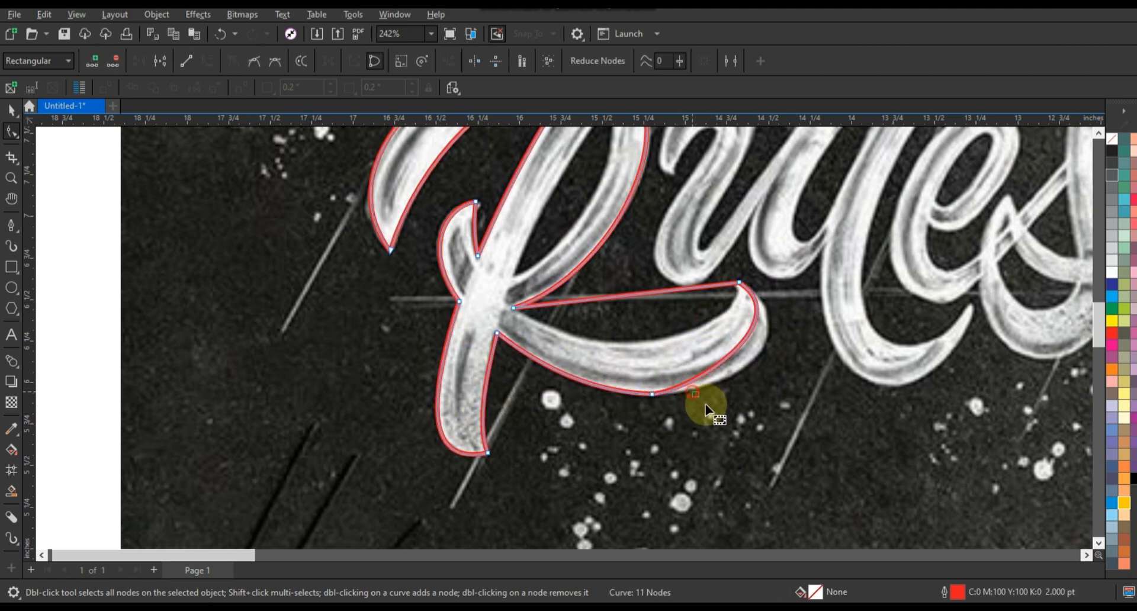
drag(716, 404, 720, 404)
drag(796, 319, 816, 334)
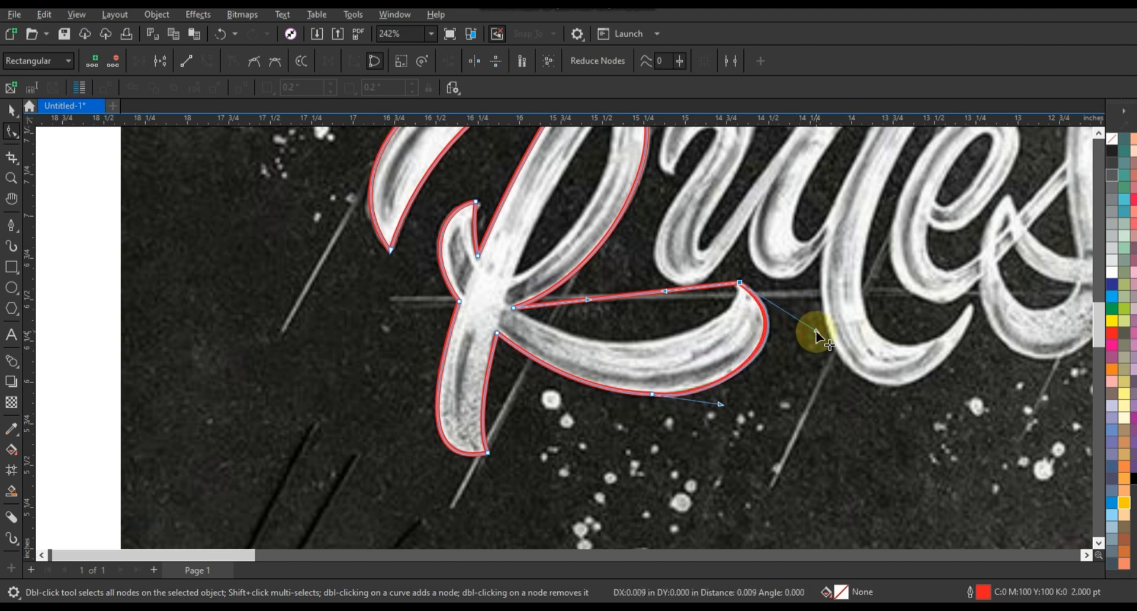
Curve the upper edge of the R's leg and smooth the transition at the node on its underside
click(584, 385)
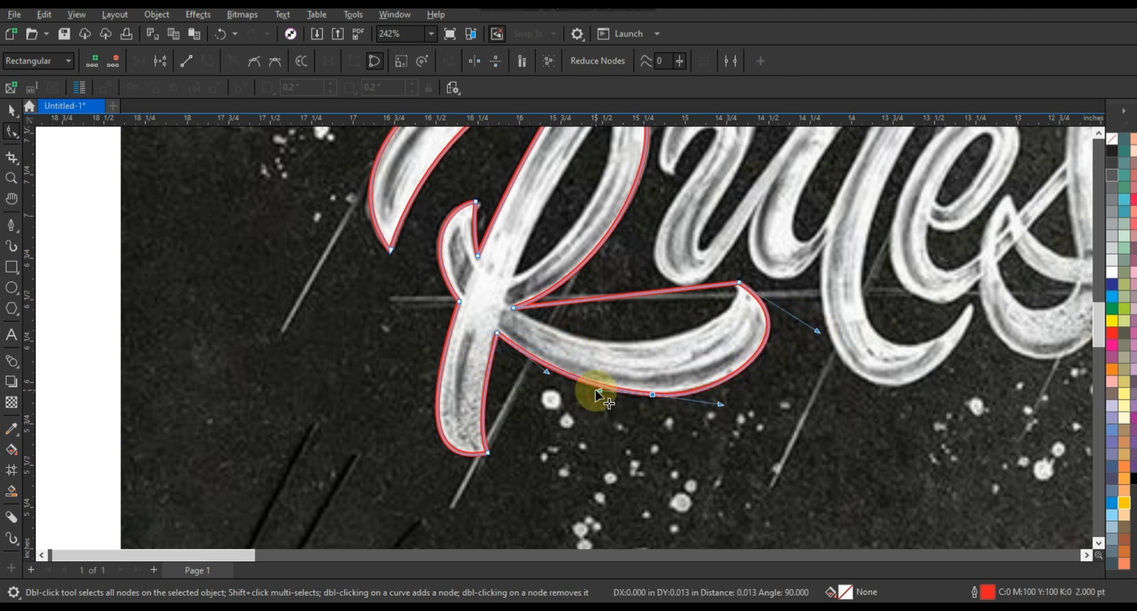
click(574, 304)
mouse_move(562, 347)
mouse_down()
mouse_move(673, 299)
mouse_move(736, 350)
mouse_move(571, 342)
mouse_move(568, 356)
mouse_up()
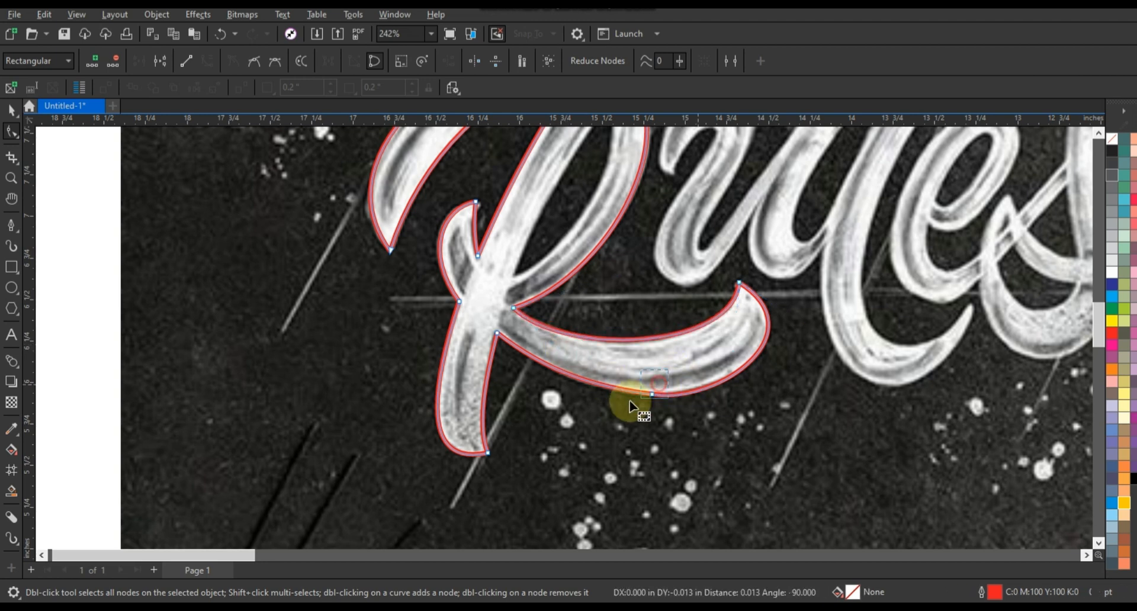
drag(668, 371, 629, 402)
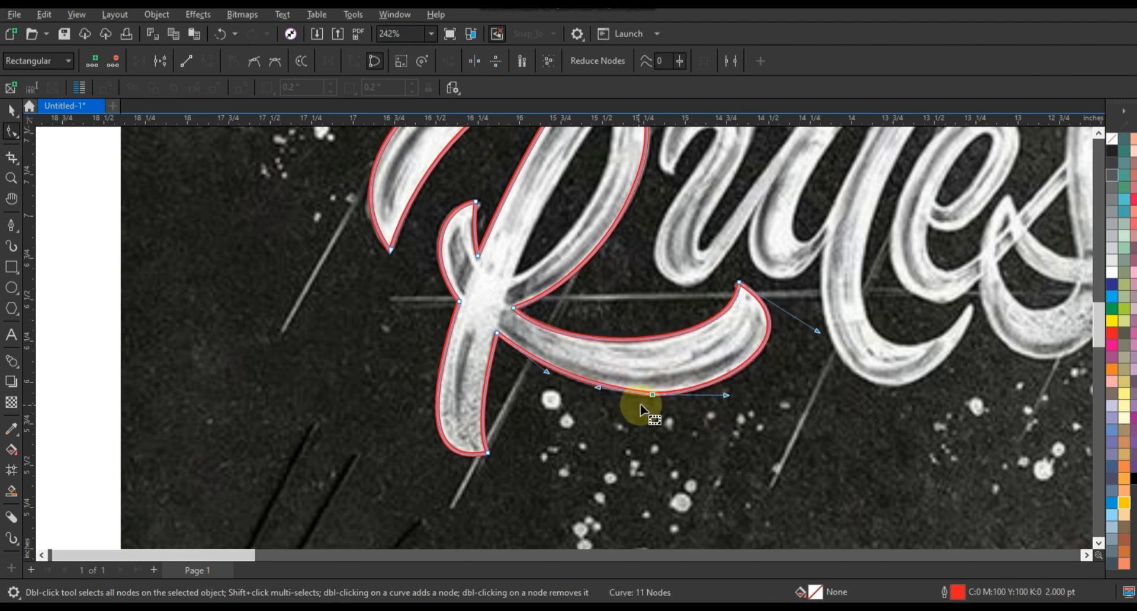
Draw a closed two-node path in the opening of the R's bowl and curve its sides to fit the opening
scroll(471, 384, down, 1)
click(11, 177)
drag(431, 210, 868, 384)
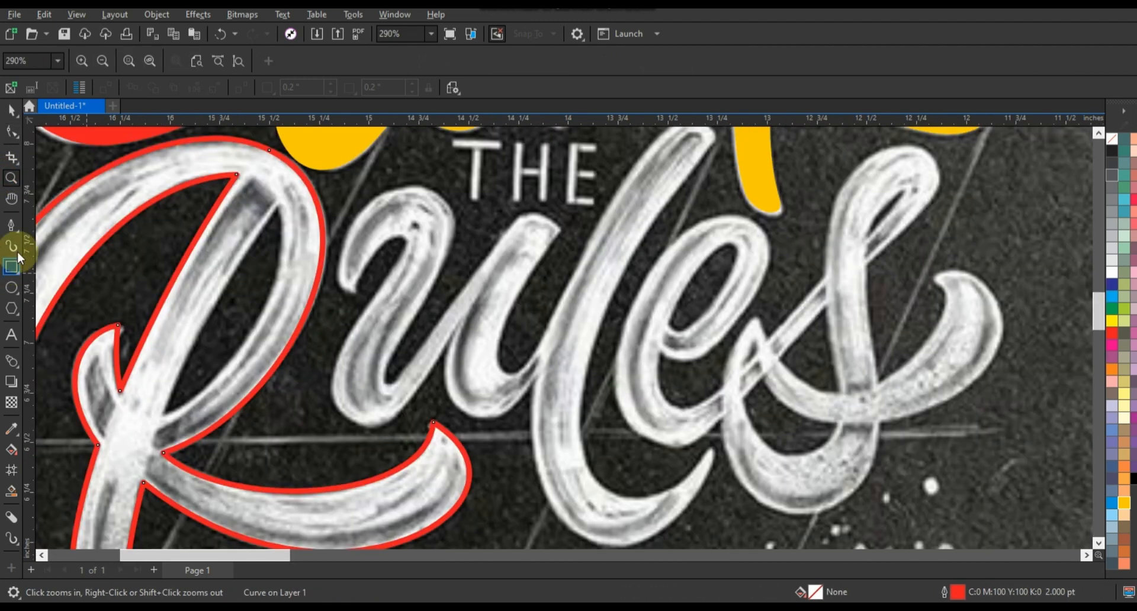
click(11, 225)
click(163, 413)
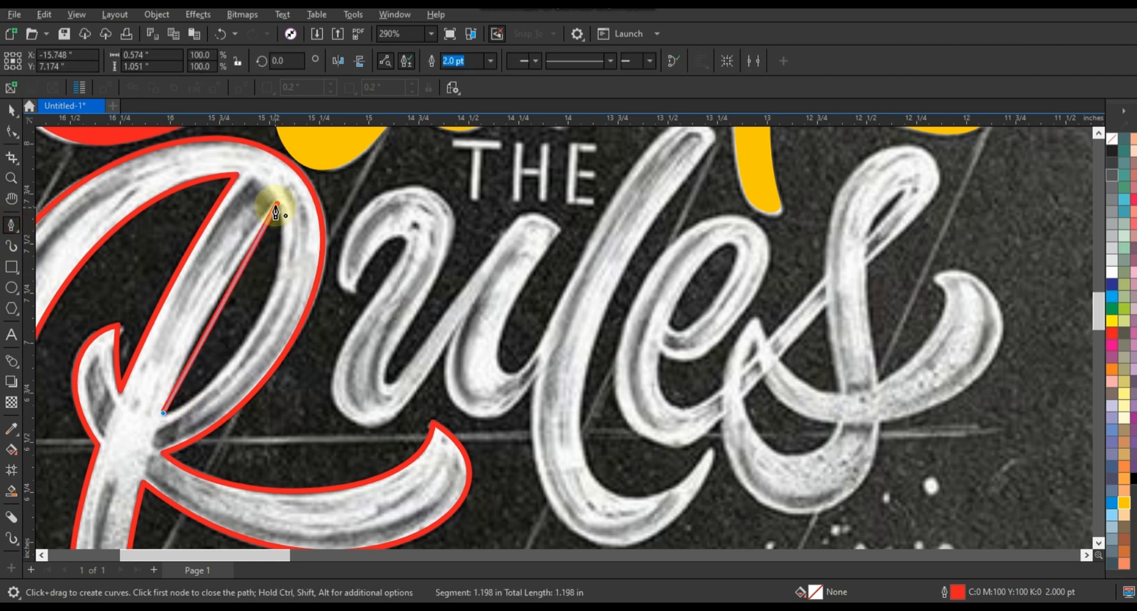
click(276, 207)
click(11, 132)
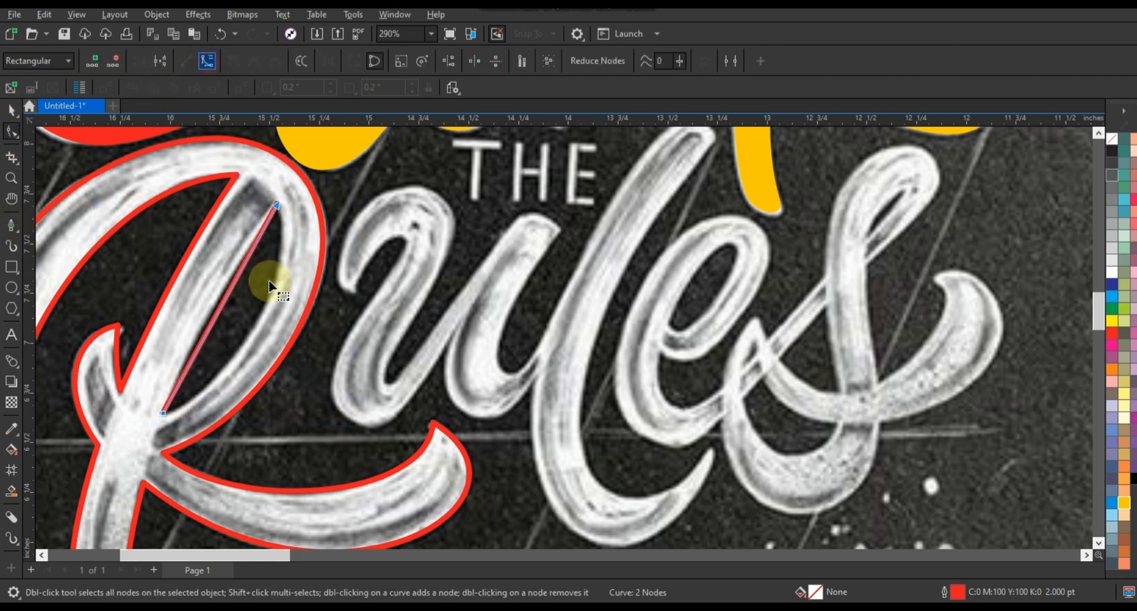
drag(238, 317, 214, 313)
Combine the bowl opening with the R's outline and fill the resulting letter with red
click(10, 113)
shift+click(237, 142)
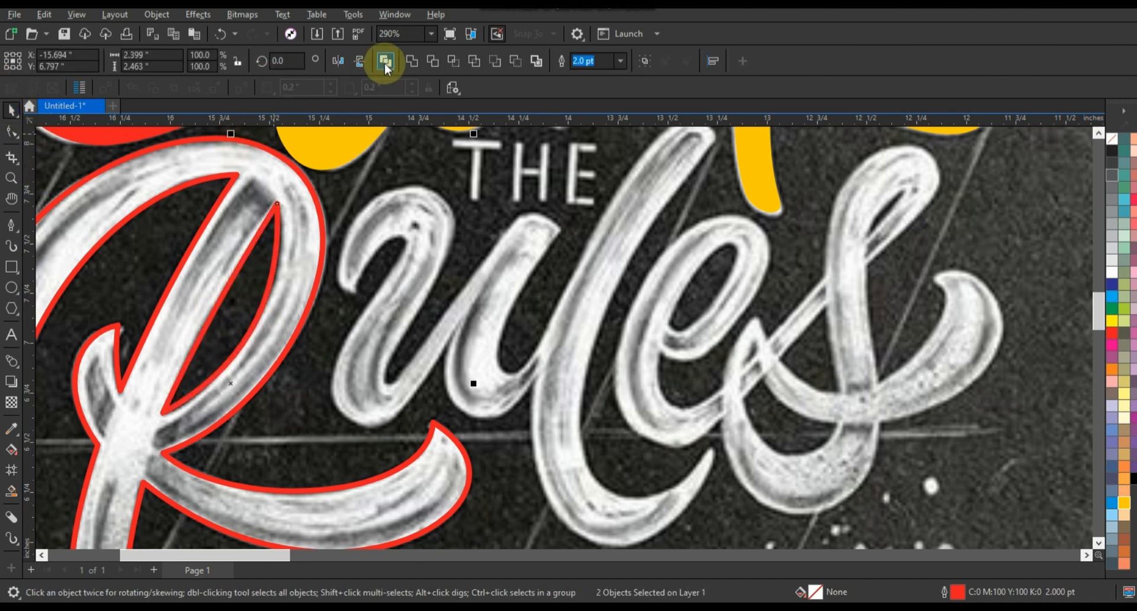
key(ctrl+l)
click(1134, 479)
scroll(386, 272, down, 1)
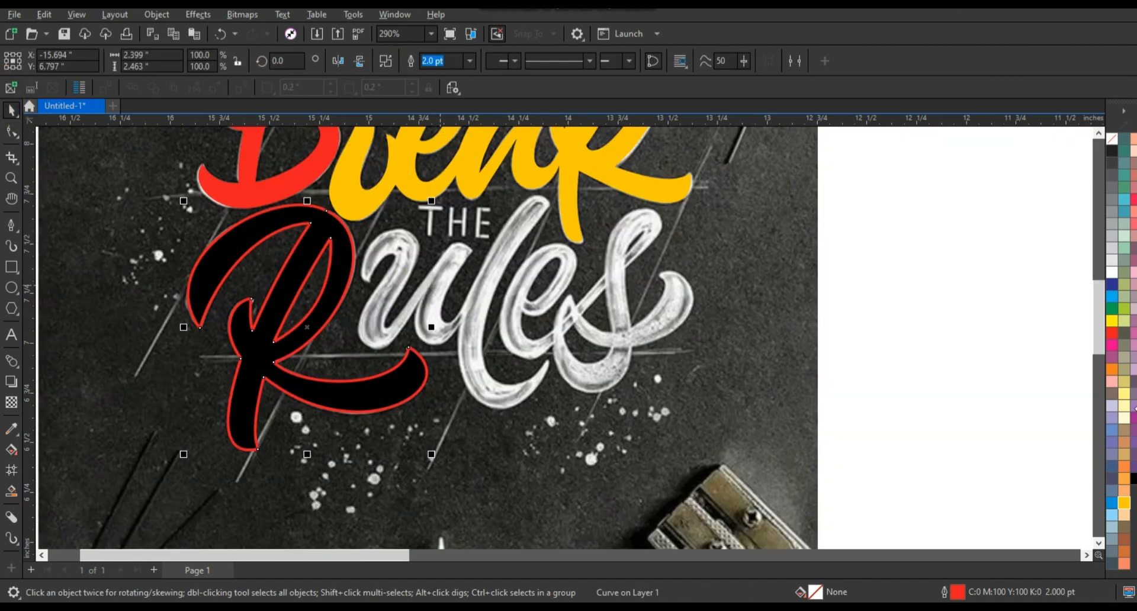
click(1113, 333)
click(968, 352)
Start a straight-segment path at the left tip of the u and trace its inner valley to the top of its second stroke
scroll(335, 394, down, 1)
click(6, 179)
drag(305, 273, 622, 414)
click(234, 307)
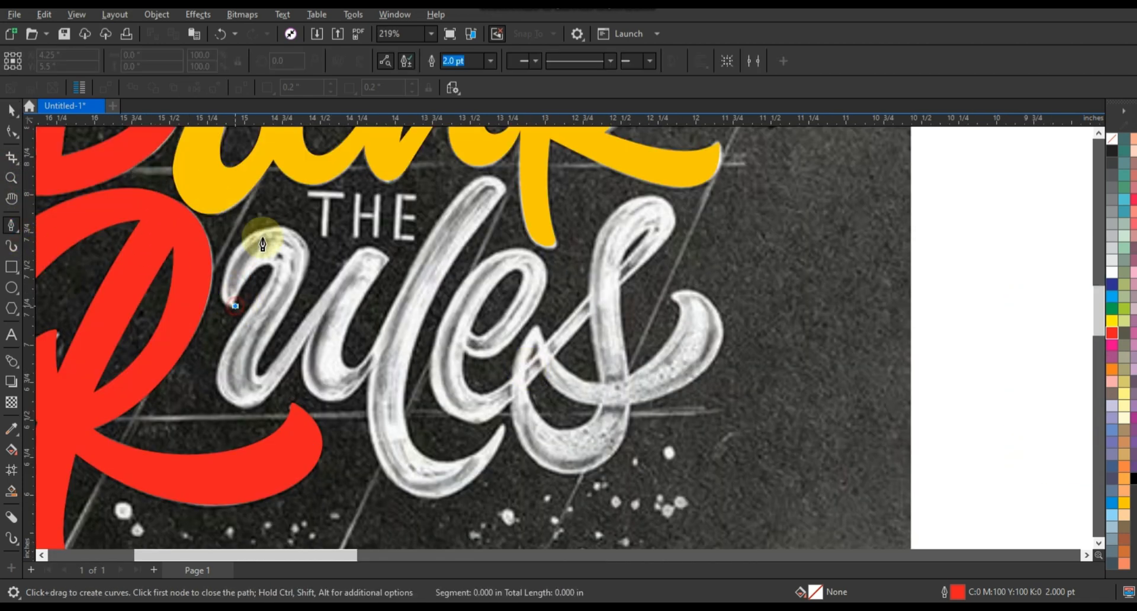
click(267, 228)
click(300, 275)
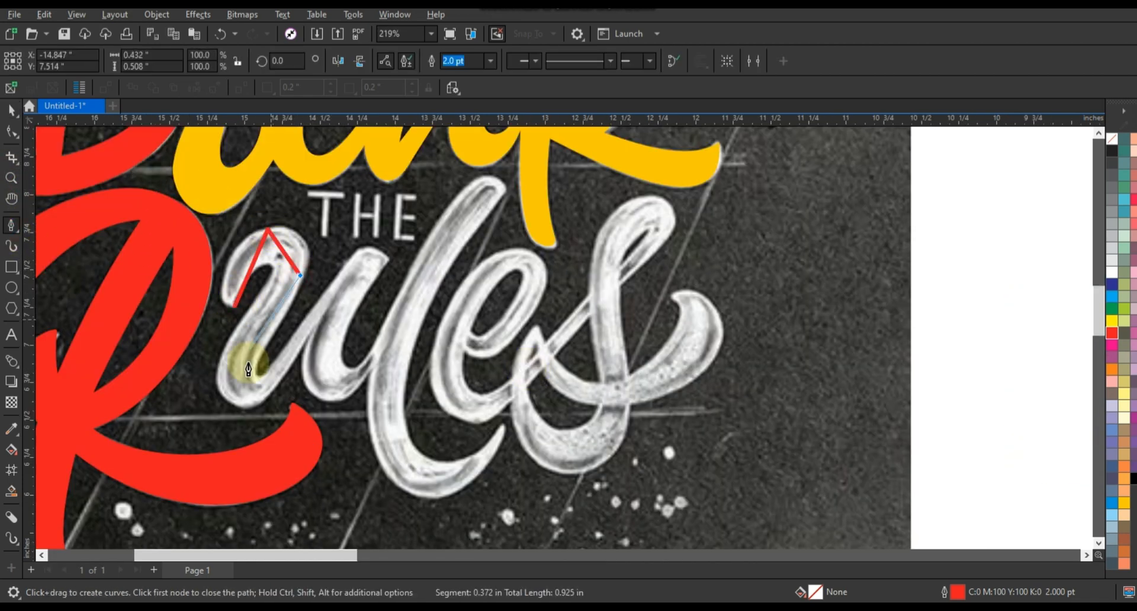
click(352, 256)
click(386, 258)
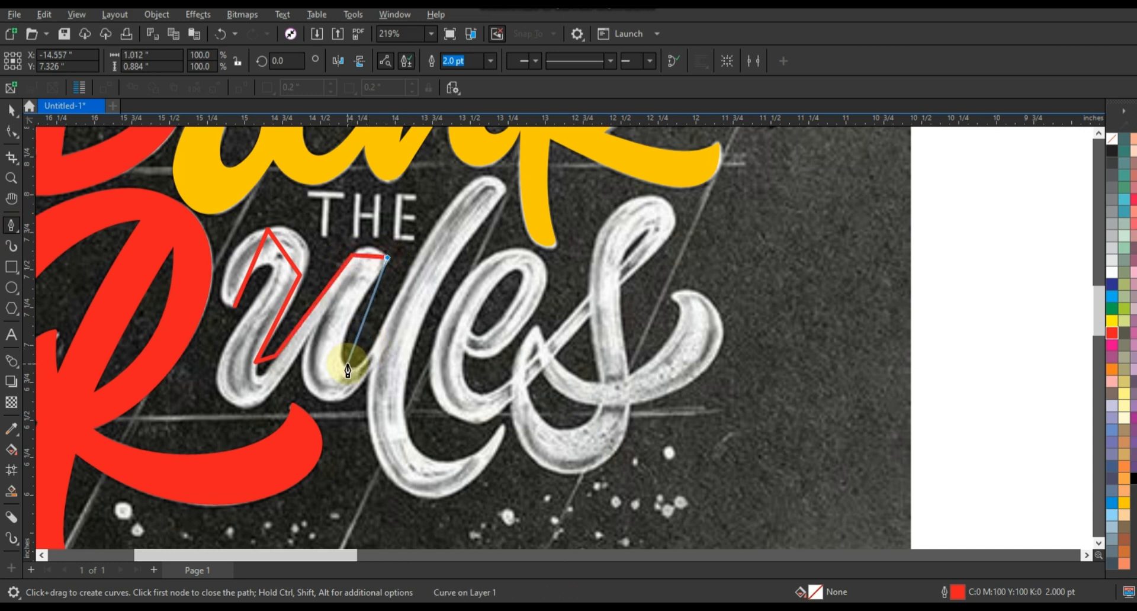
Continue the path around the l and back along the u's lower edge, closing it at the u's left tip
click(397, 295)
click(504, 190)
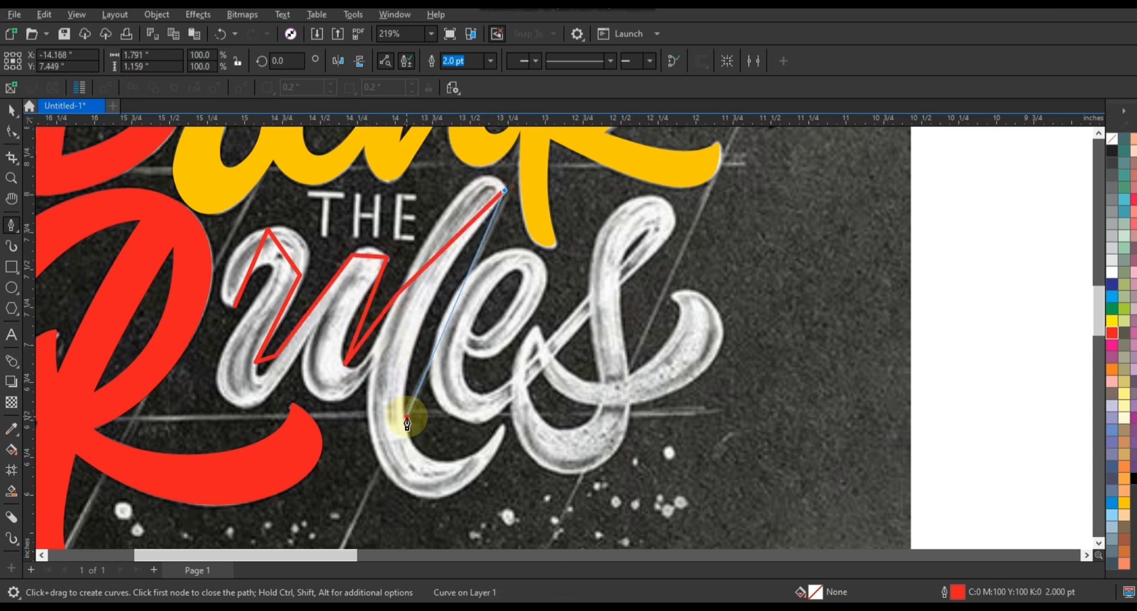
click(406, 418)
click(506, 426)
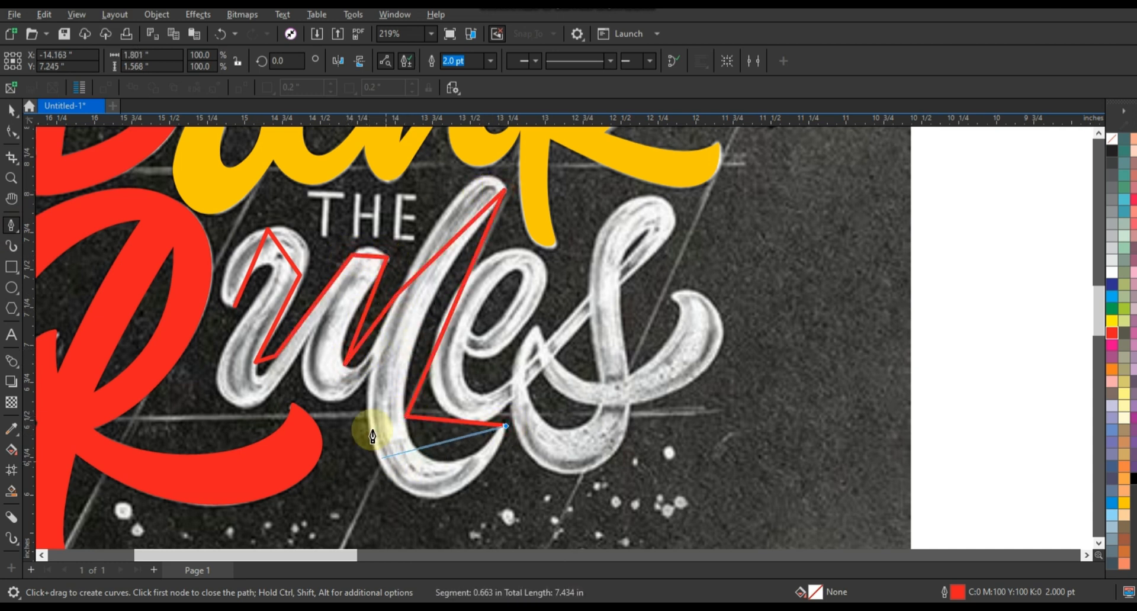
click(306, 333)
click(218, 371)
click(266, 283)
click(235, 305)
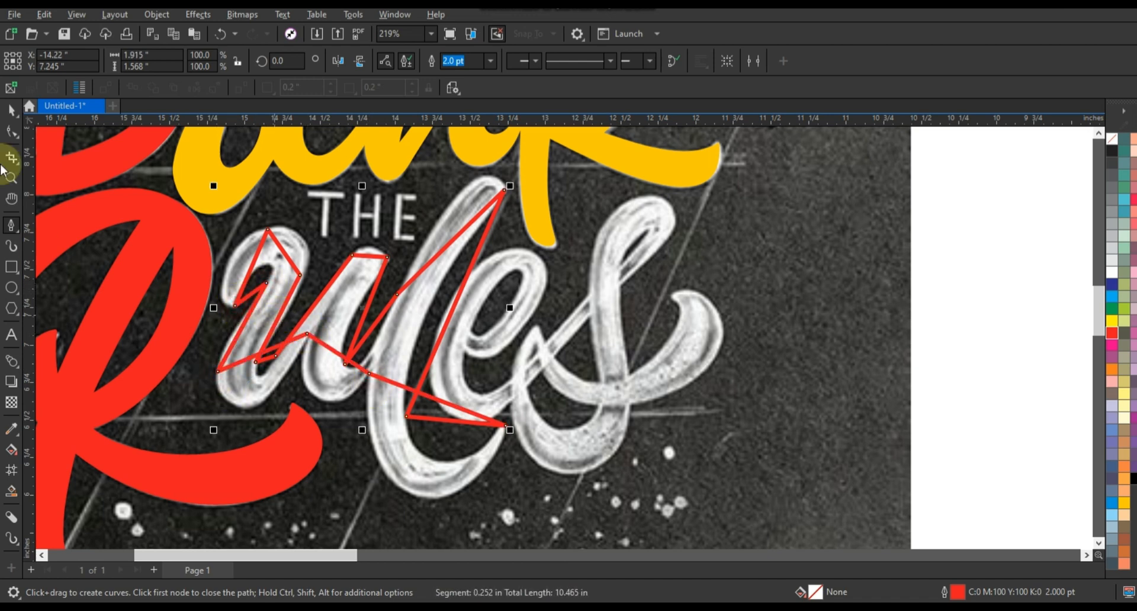
Convert the u-and-l path's segments to curves and shape the outer arch at the top of the u's first stroke
key(F10)
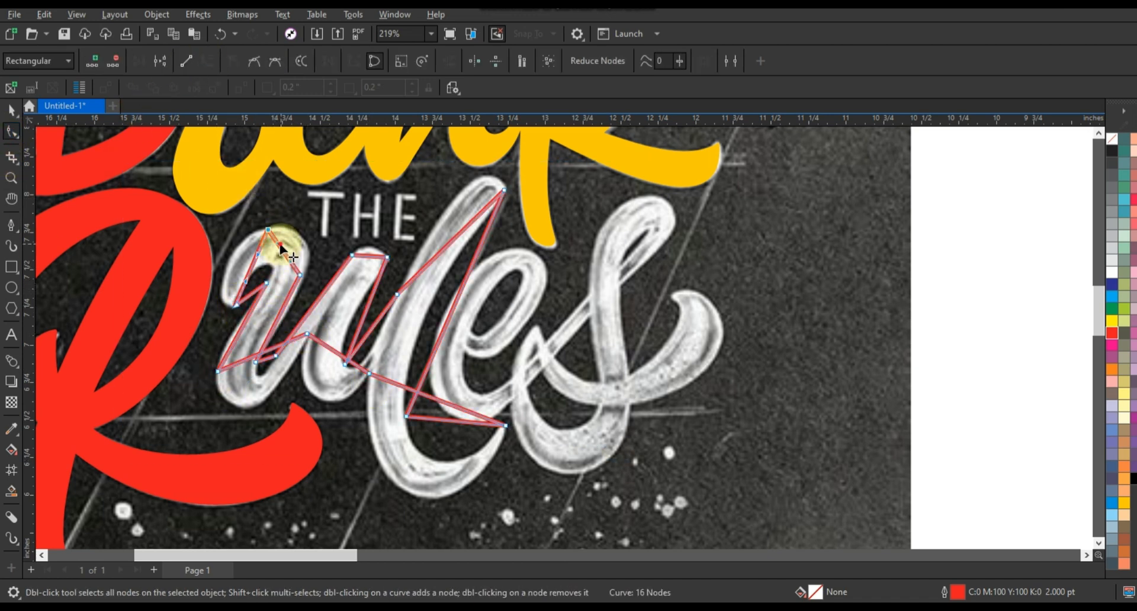
drag(281, 247, 297, 219)
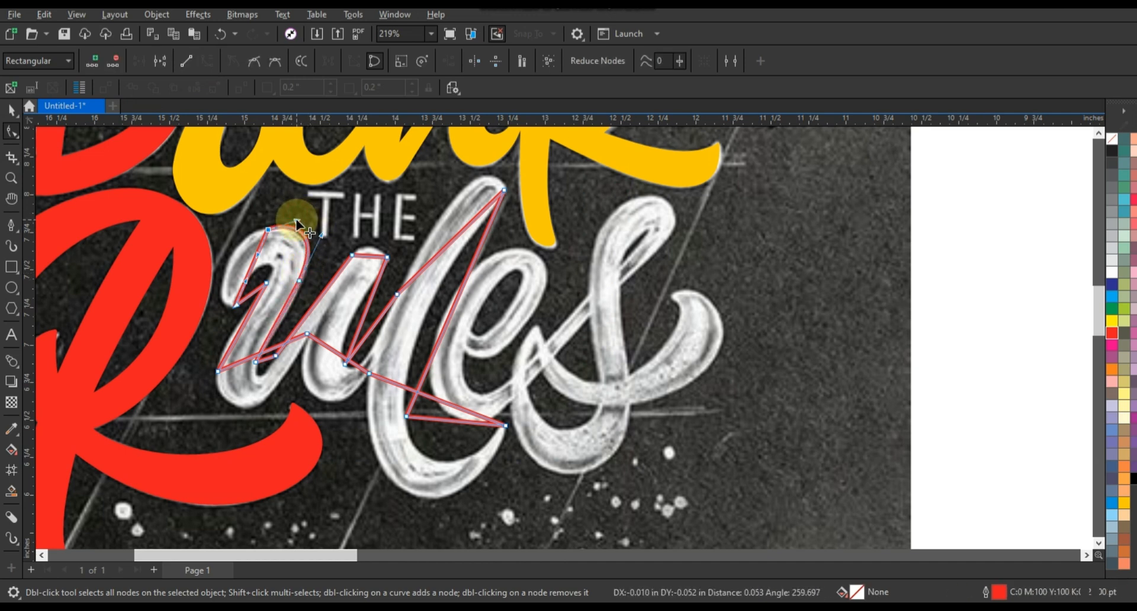
click(11, 177)
drag(140, 185, 633, 409)
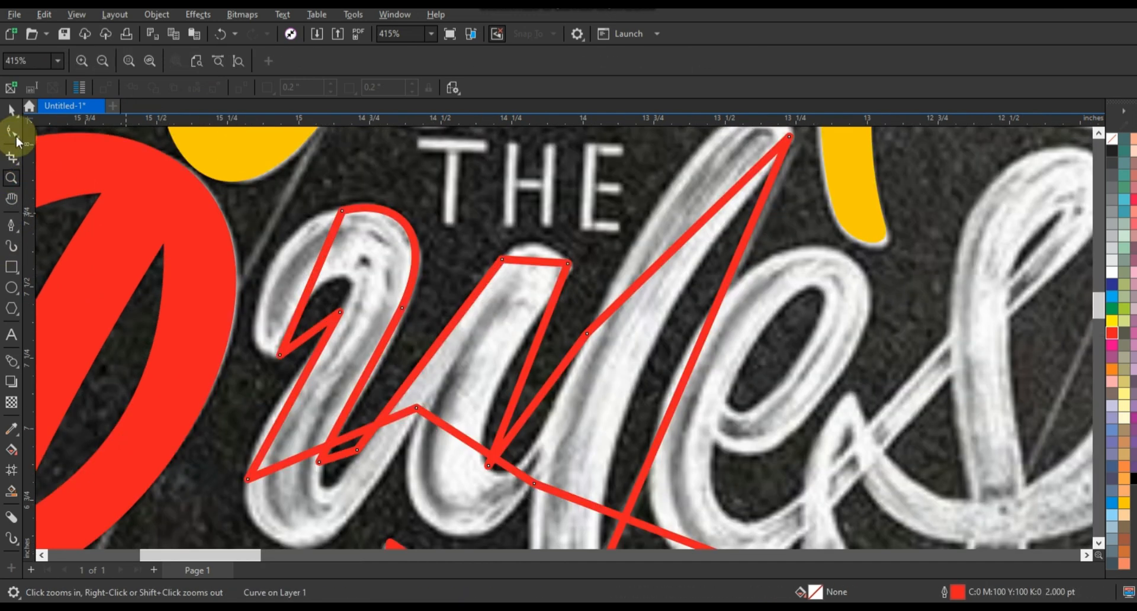
drag(323, 258, 284, 230)
drag(301, 308, 226, 338)
drag(285, 232, 282, 223)
Curve the inner edge of the hook at the start of the u to follow the lettering
click(324, 343)
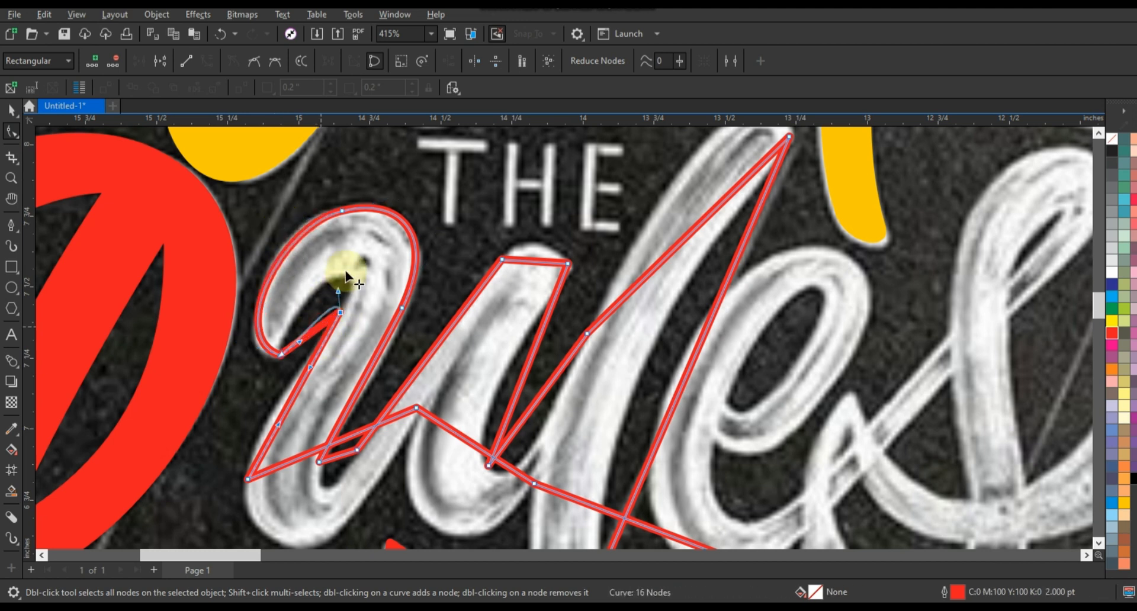
drag(346, 271, 346, 271)
drag(299, 342, 290, 306)
drag(346, 271, 366, 254)
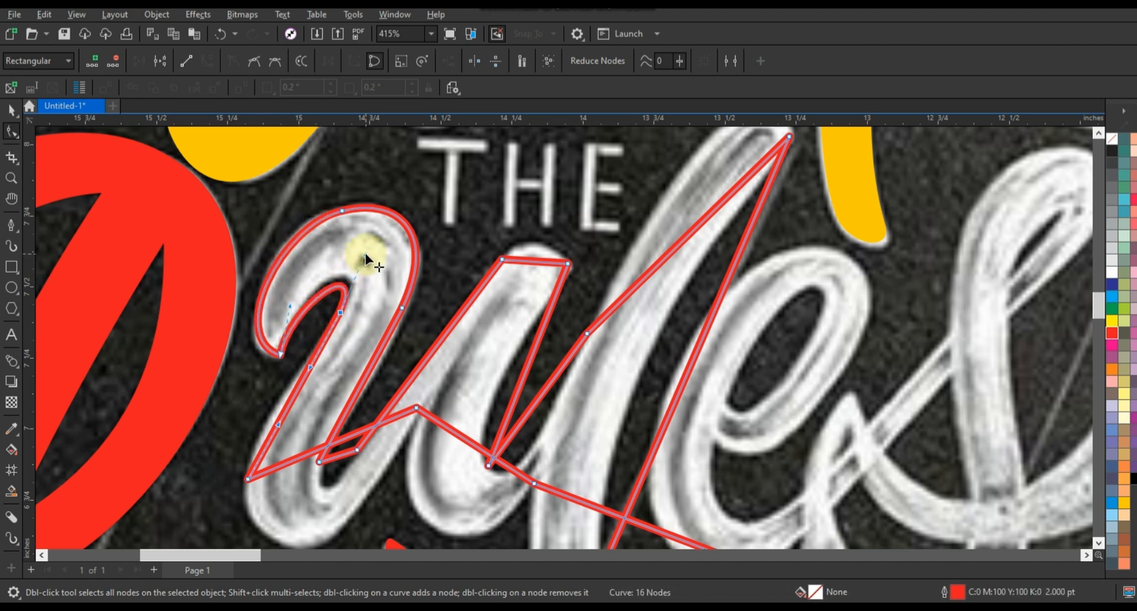
Curve the left edge of the u's first stroke and its rounded bottom up to the junction node
click(274, 431)
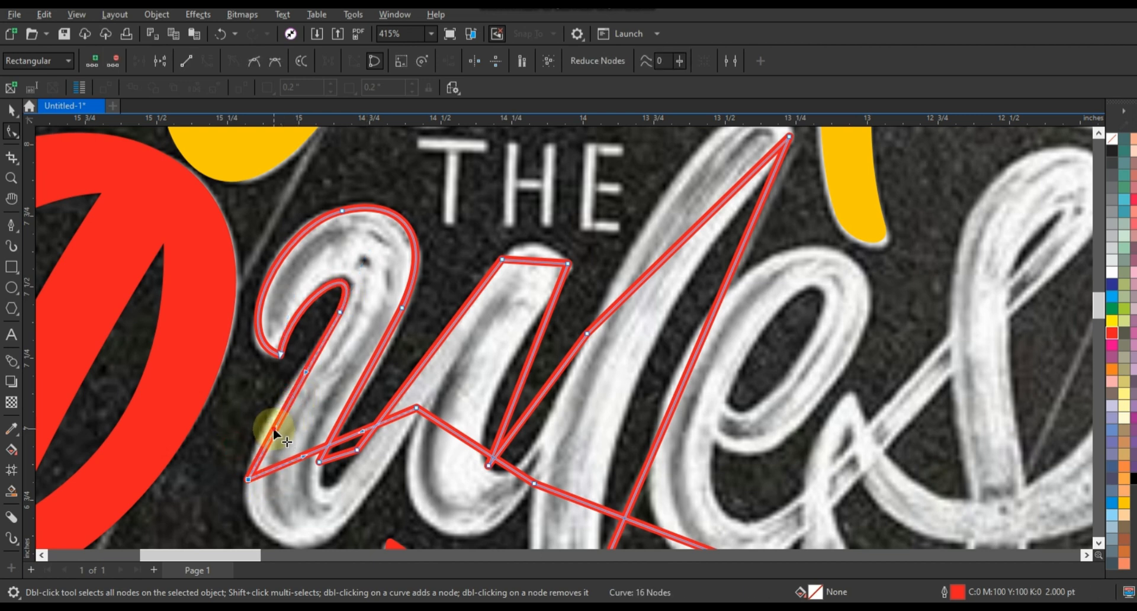
click(372, 369)
click(1099, 542)
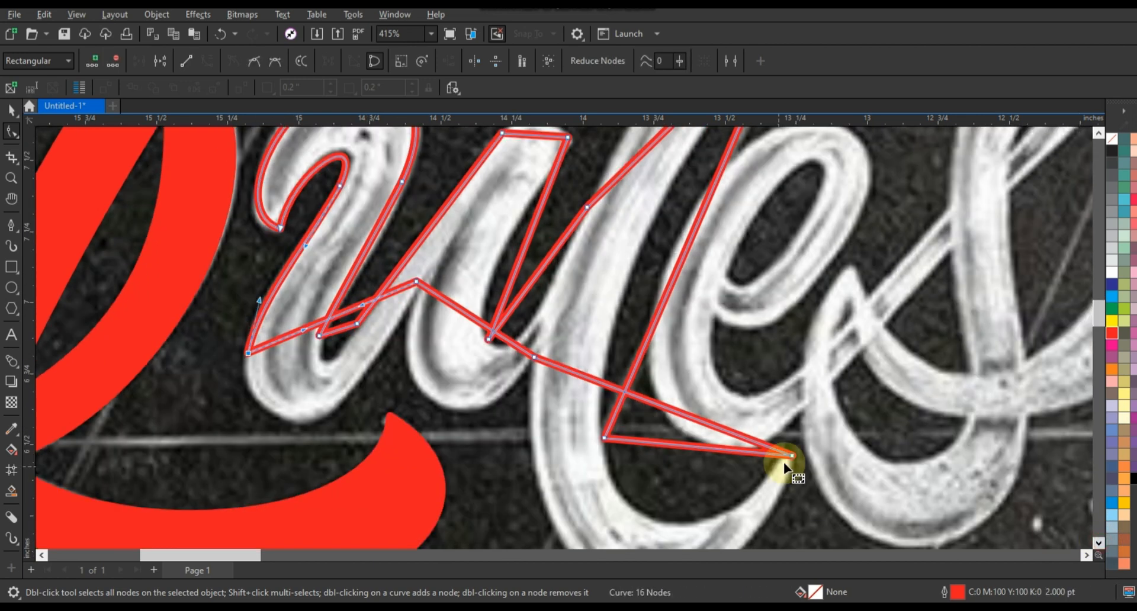
drag(357, 302, 342, 472)
drag(236, 416, 233, 425)
Curve the rounded bottom of the u's second stroke from the junction node to the l's stem
drag(441, 276, 400, 300)
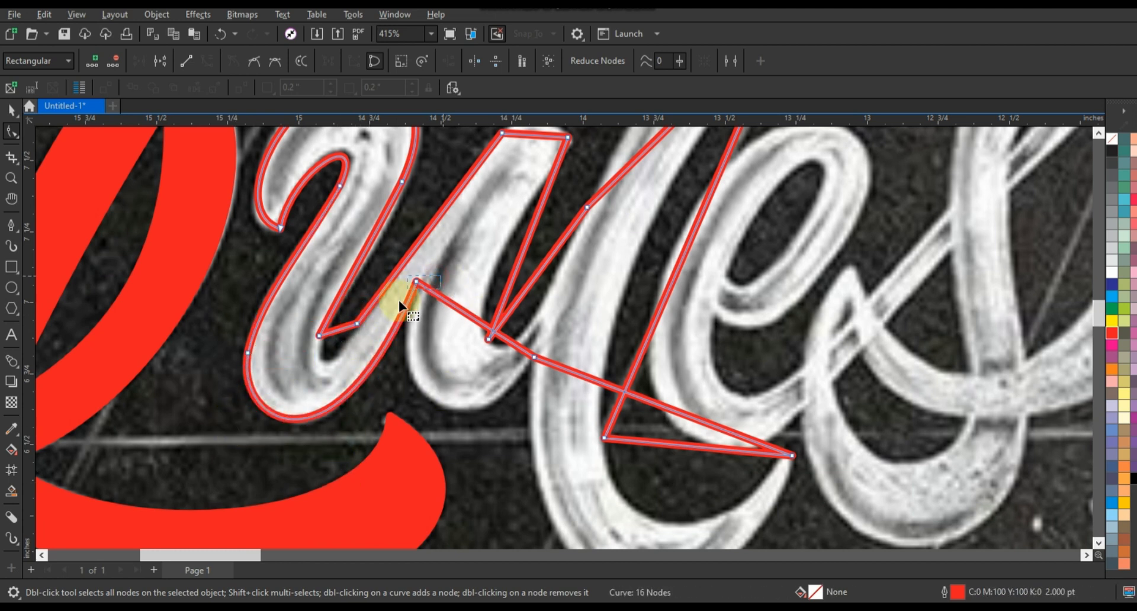
drag(404, 353, 395, 350)
drag(495, 333, 458, 442)
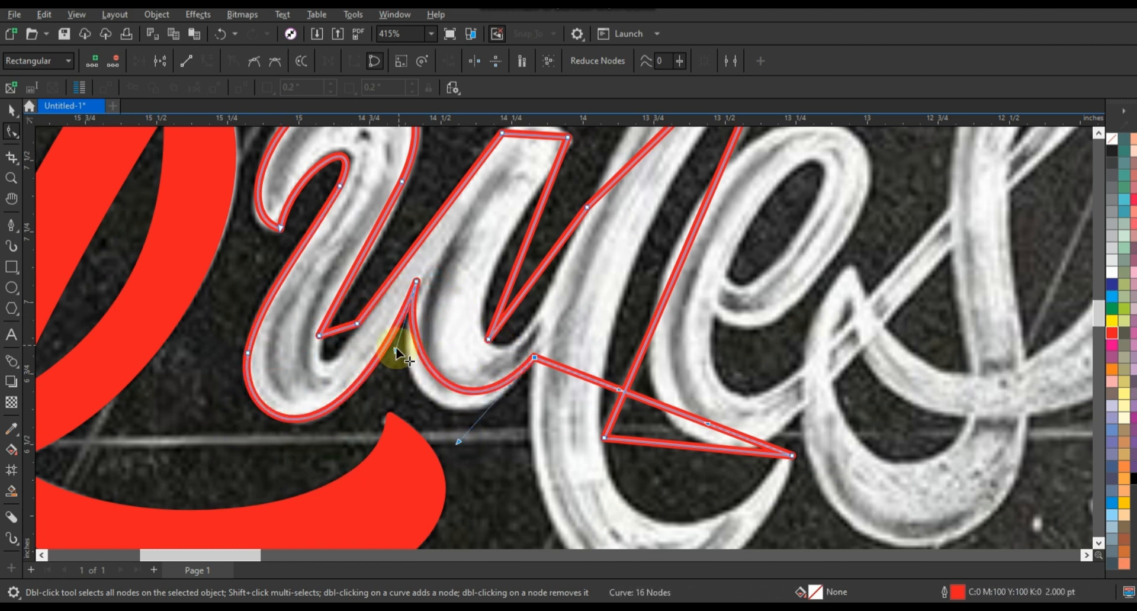
drag(396, 349, 378, 400)
drag(459, 442, 460, 448)
Curve the inner valley between the u's strokes and the inner edge of its second stroke
drag(304, 322, 325, 359)
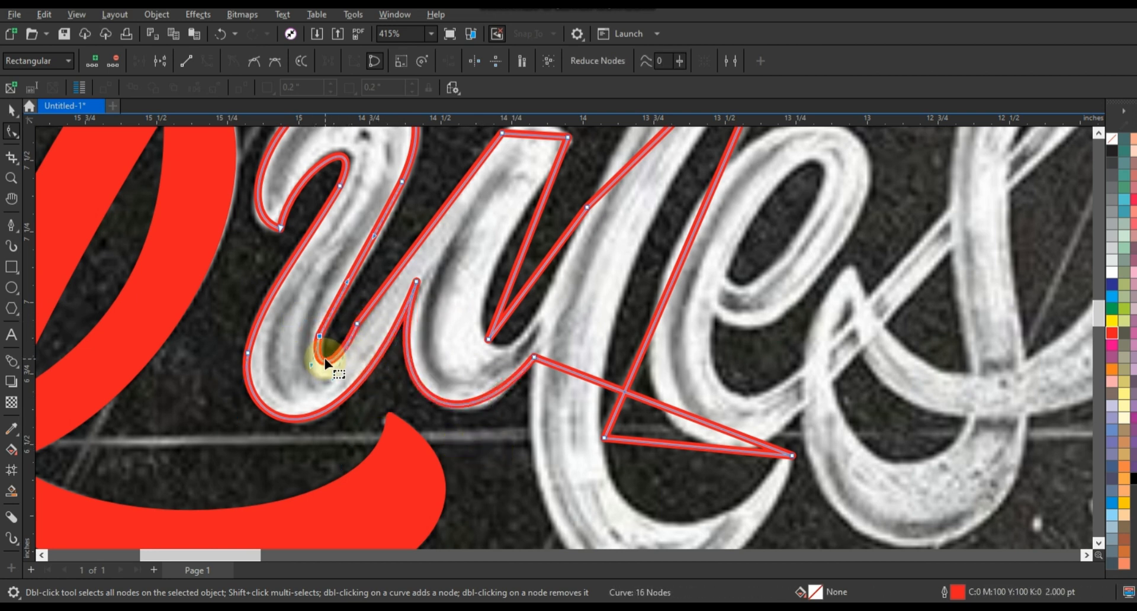
click(406, 259)
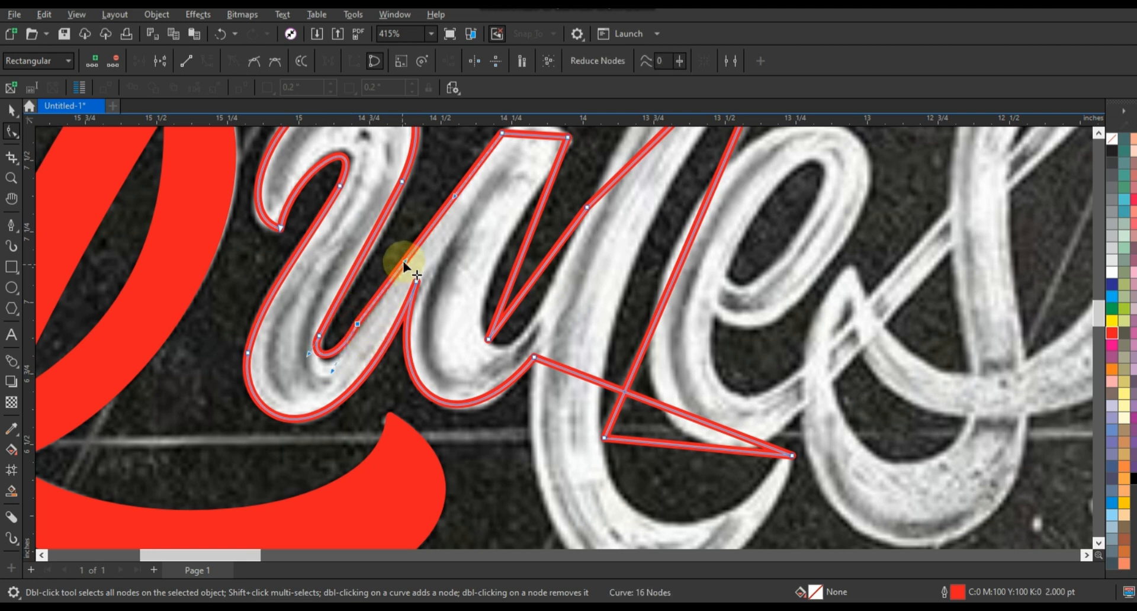
drag(514, 274, 486, 280)
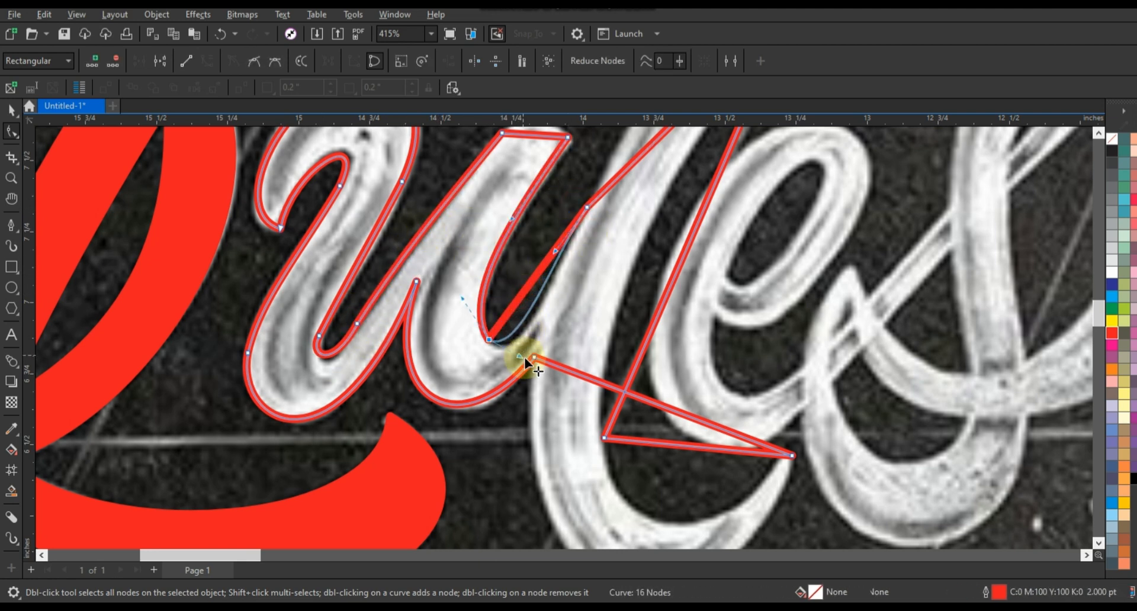
Curve the l's upper left edge and rounded top, and bend its long right edge to fit the lettering
scroll(723, 205, up, 2)
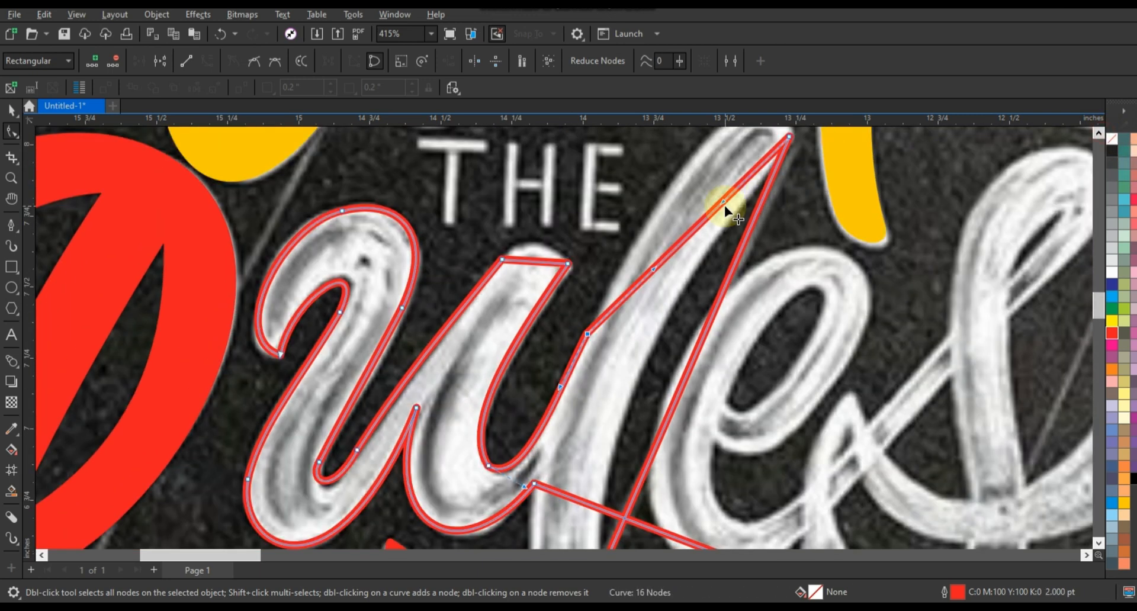
scroll(729, 243, up, 1)
drag(657, 329, 667, 203)
drag(697, 264, 765, 138)
drag(710, 379, 662, 392)
mouse_move(523, 320)
mouse_down()
mouse_move(541, 323)
mouse_move(524, 305)
mouse_up()
Curve the outer and inner edges of the l's bottom hook to match the lettering
scroll(500, 183, down, 1)
drag(564, 381, 510, 435)
drag(609, 398, 630, 476)
drag(510, 435, 498, 500)
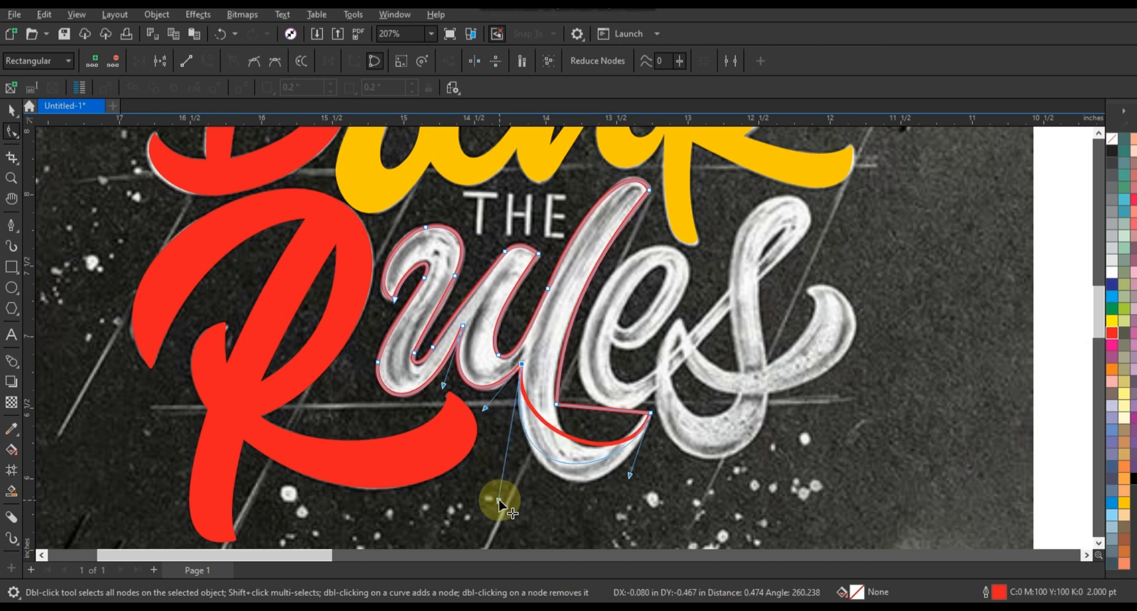
drag(630, 476, 624, 514)
click(590, 407)
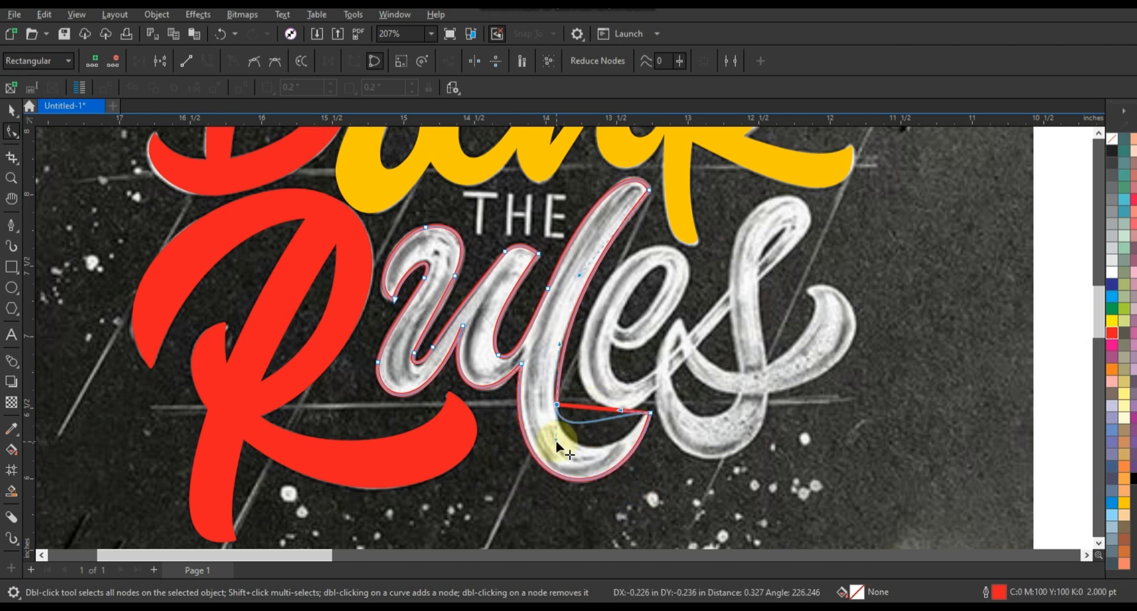
Draw a closed straight-segment outline around the joined e and s of "Rules" with the Pen tool
drag(356, 189, 609, 376)
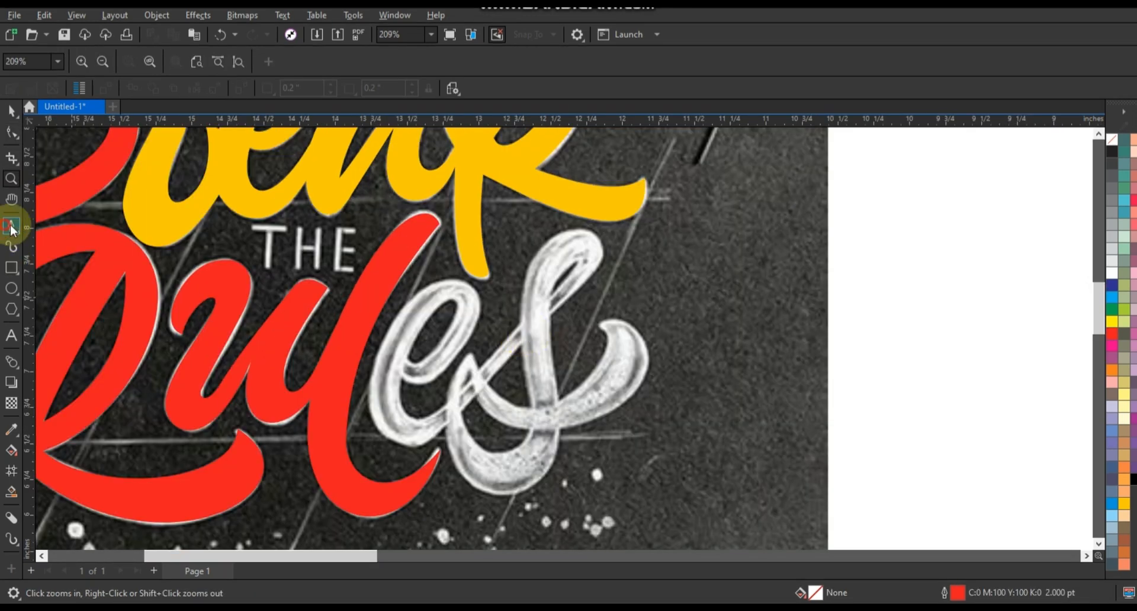
click(12, 226)
click(402, 382)
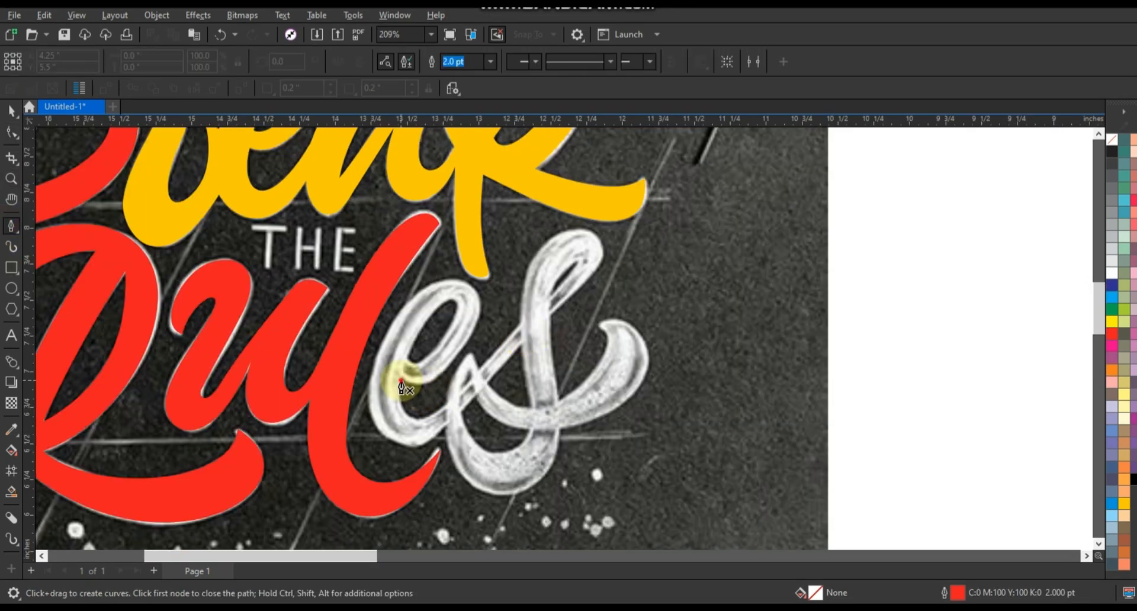
click(480, 306)
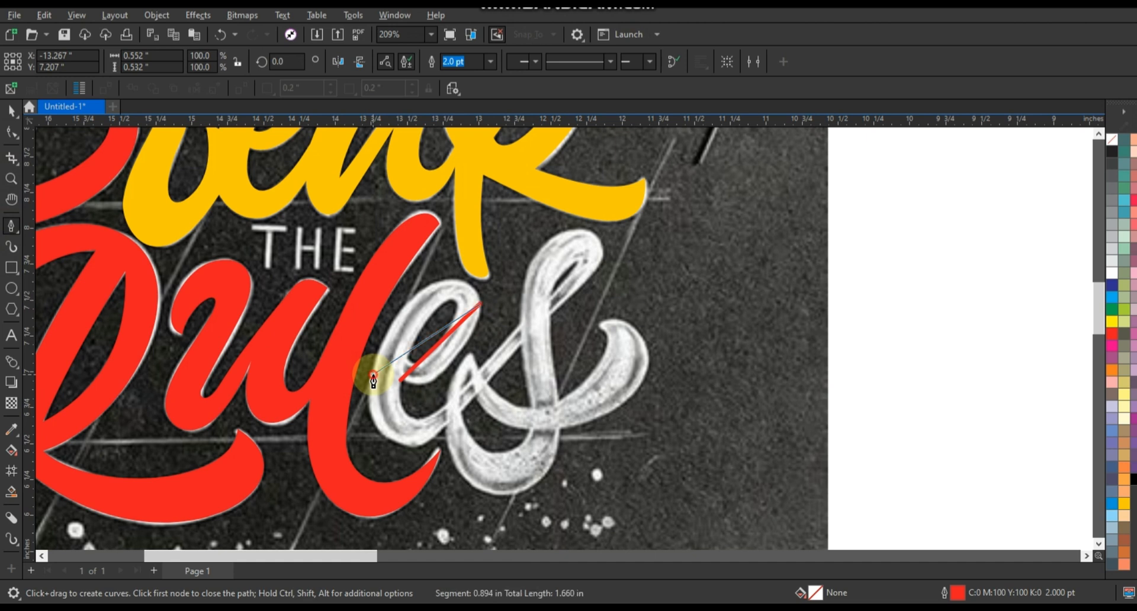
click(558, 433)
click(603, 320)
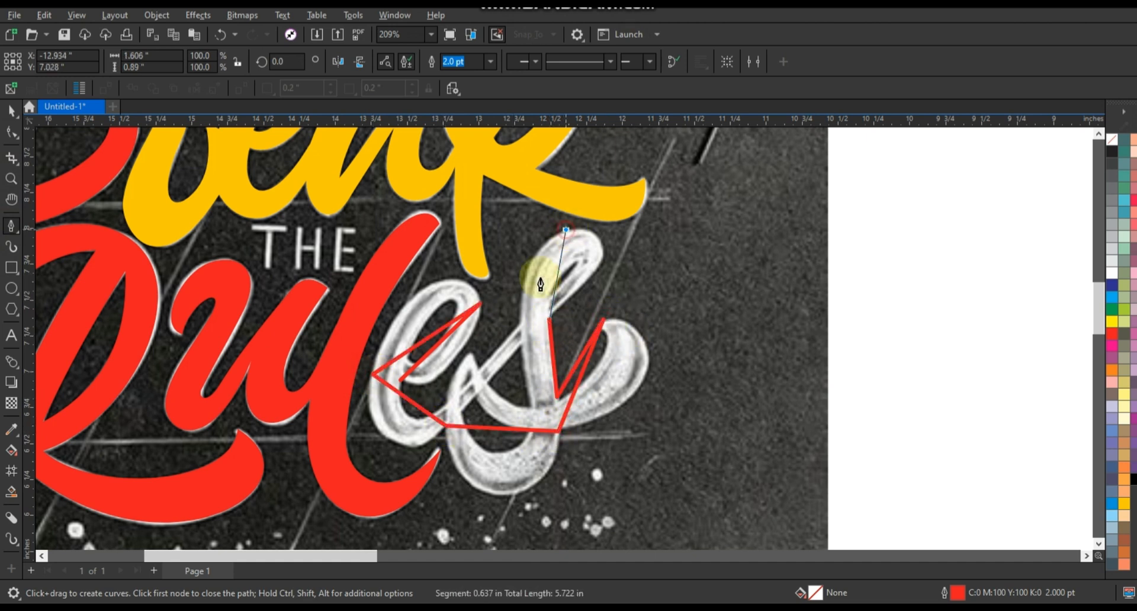
click(519, 323)
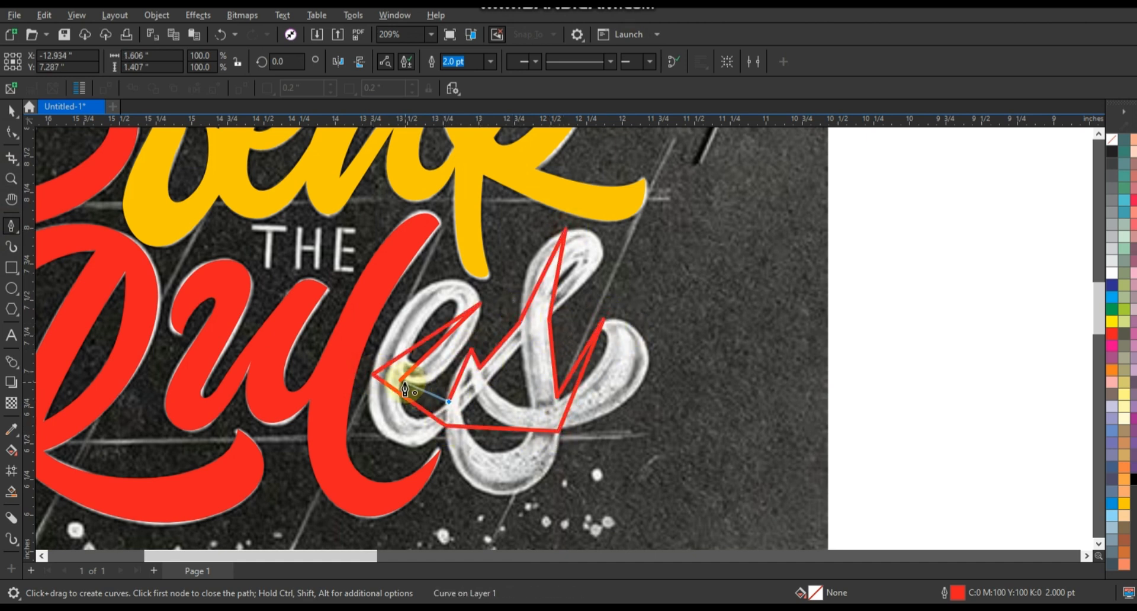
click(403, 382)
Convert all nodes of the es outline to curves and bend the segments around the e's upper loop
click(11, 132)
drag(299, 161, 706, 467)
click(206, 62)
mouse_move(451, 282)
mouse_down()
mouse_move(491, 321)
mouse_move(459, 265)
mouse_up()
drag(407, 335, 388, 326)
drag(426, 294, 425, 290)
drag(439, 390, 441, 390)
drag(454, 330, 472, 340)
click(457, 379)
Curve the s's upper loop and the outer and inner edges of its right tail
drag(509, 294, 529, 334)
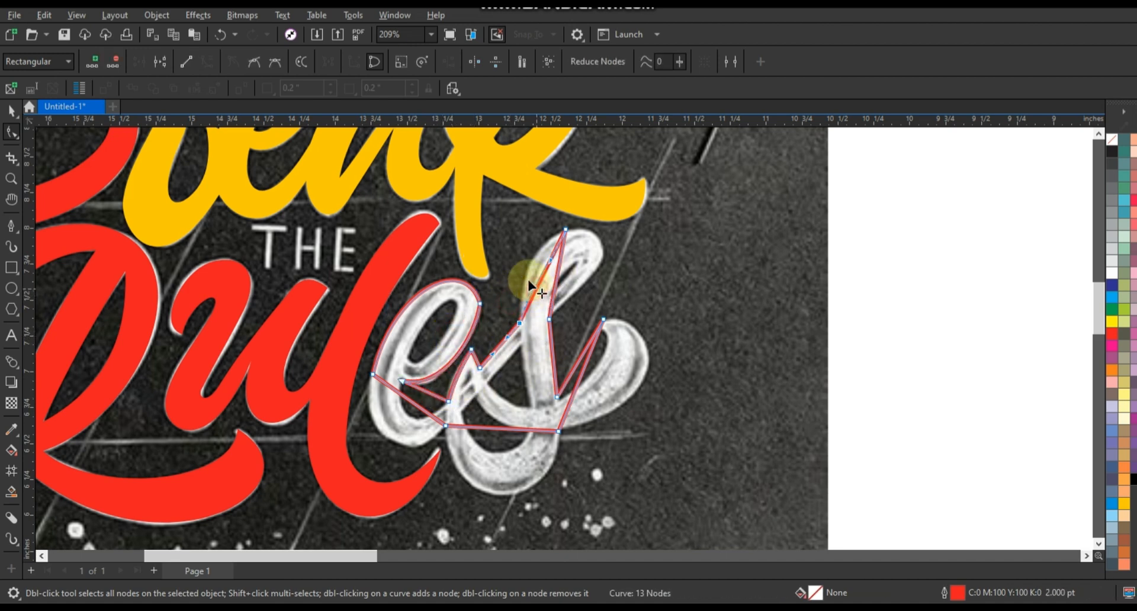
drag(540, 250, 521, 279)
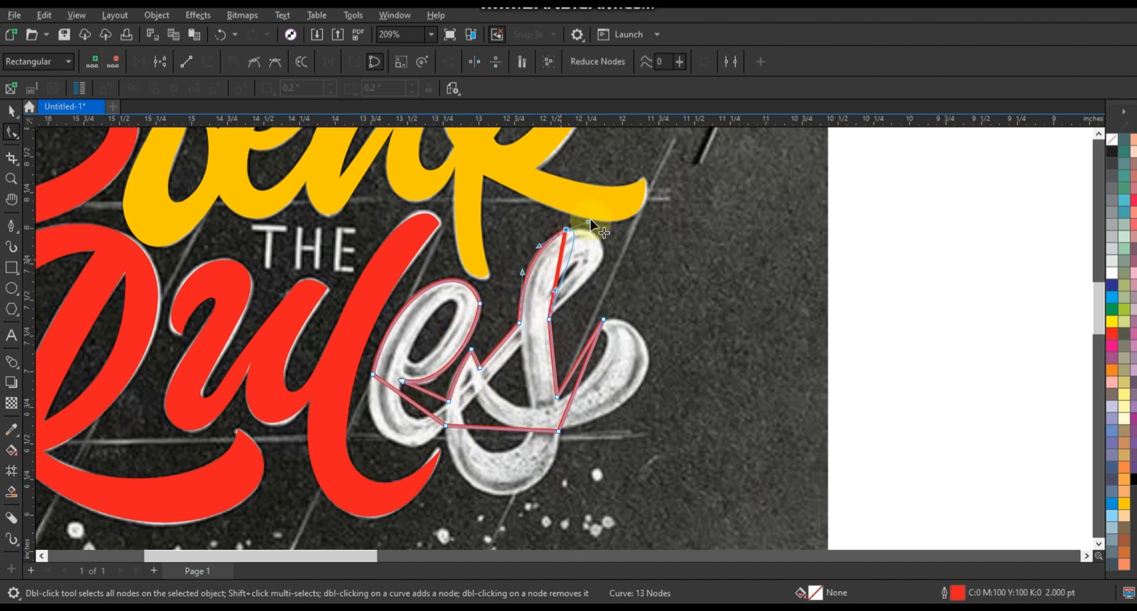
drag(638, 240, 638, 240)
drag(582, 368, 583, 358)
drag(655, 315, 654, 313)
mouse_move(574, 396)
mouse_down()
mouse_move(596, 409)
mouse_move(686, 403)
mouse_up()
mouse_move(584, 353)
mouse_down()
mouse_move(598, 361)
mouse_move(594, 373)
mouse_up()
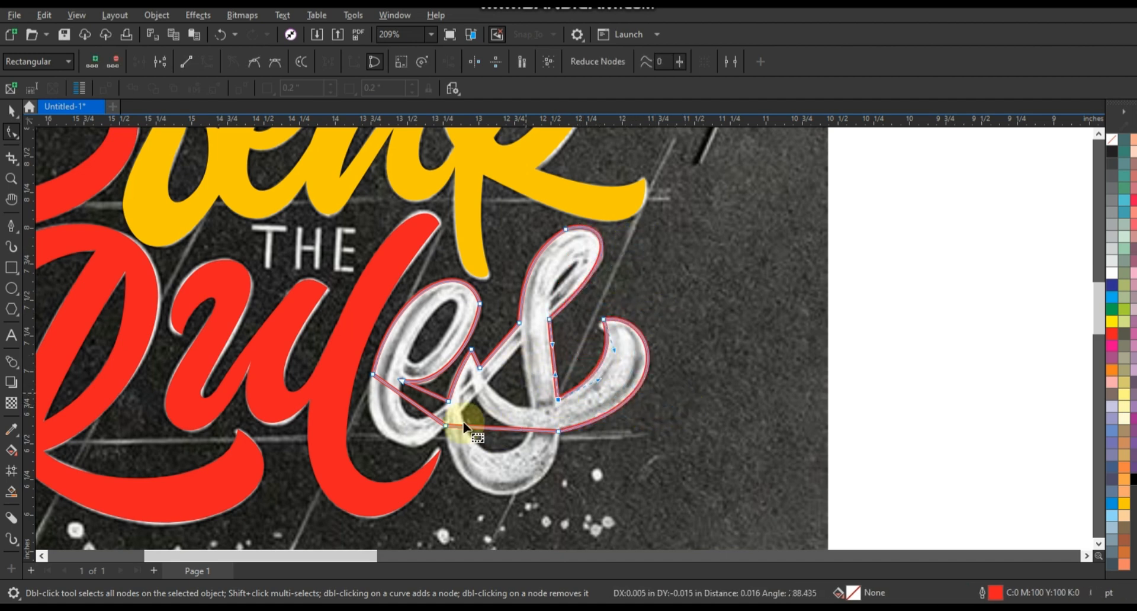
Curve the rounded bottom bowl of the s down to the edge of the lettering
drag(482, 427, 448, 479)
drag(523, 430, 553, 496)
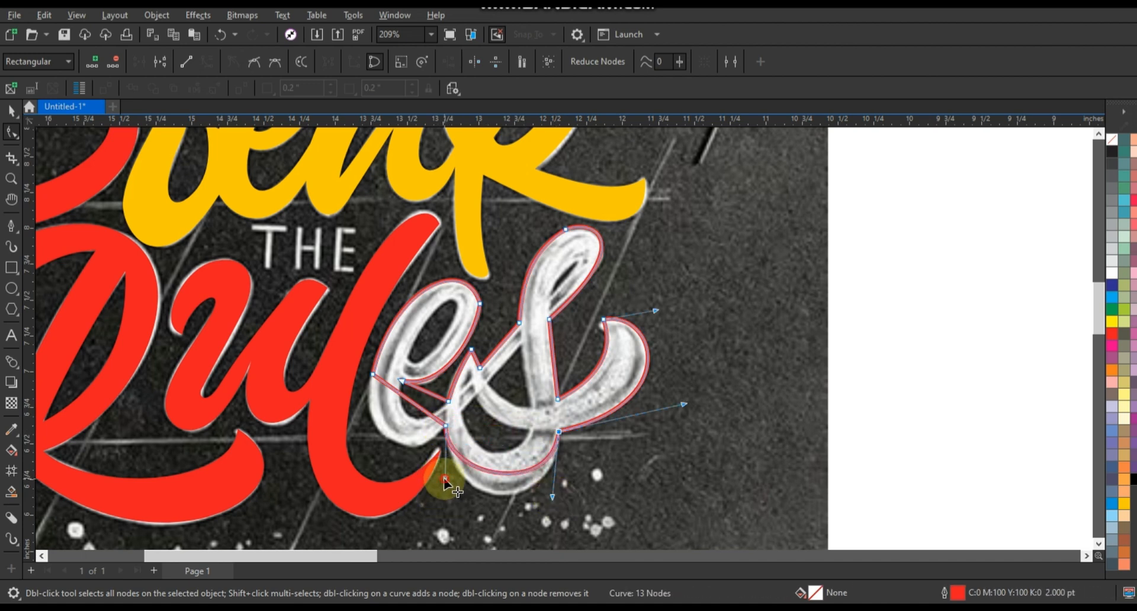
drag(446, 479, 451, 524)
drag(553, 496, 556, 502)
Curve the e's lower outer edge and inner hollow, and refine the node at the right of its top loop
drag(392, 390, 358, 435)
drag(412, 374, 414, 440)
click(420, 389)
drag(458, 380, 457, 375)
click(437, 379)
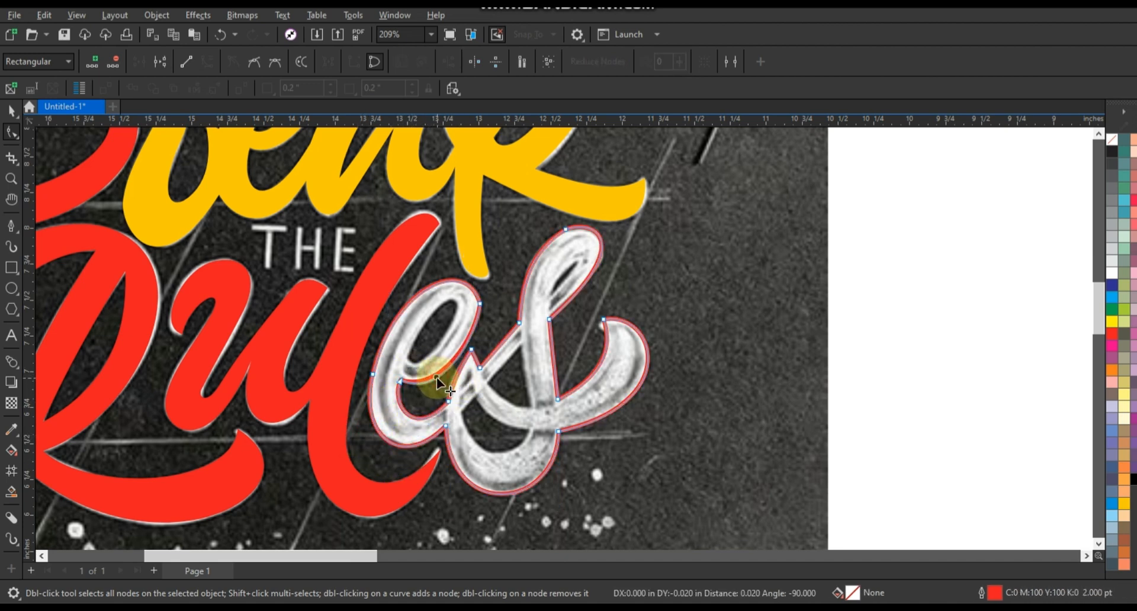
click(480, 304)
drag(468, 251, 468, 251)
Draw a closed straight path through the e's oval counter with the Pen tool
click(11, 181)
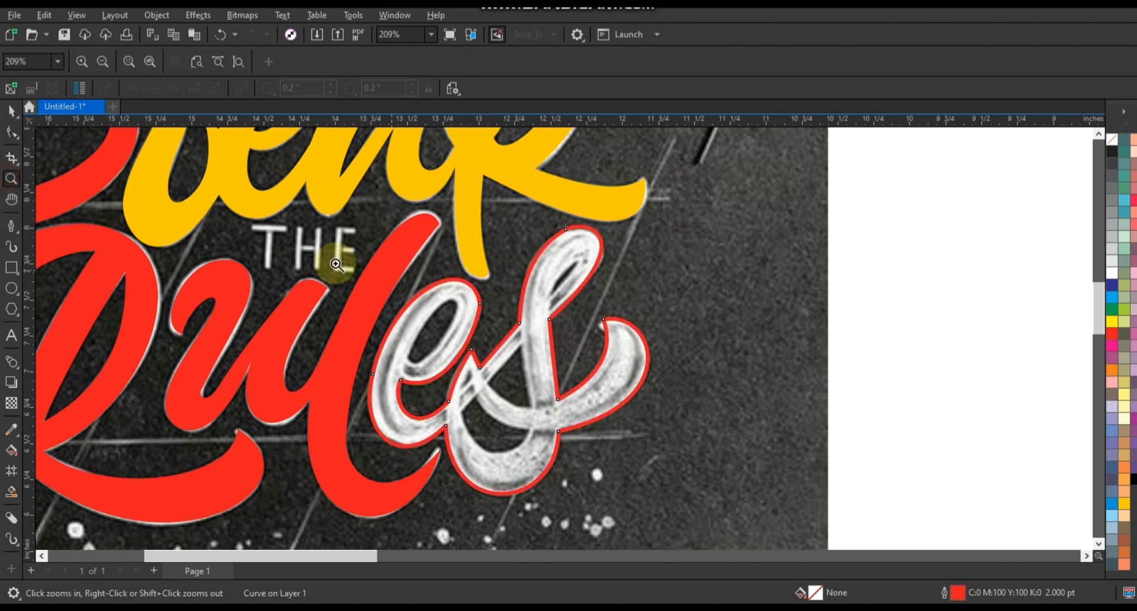
drag(323, 222, 770, 445)
click(11, 226)
click(398, 287)
click(315, 390)
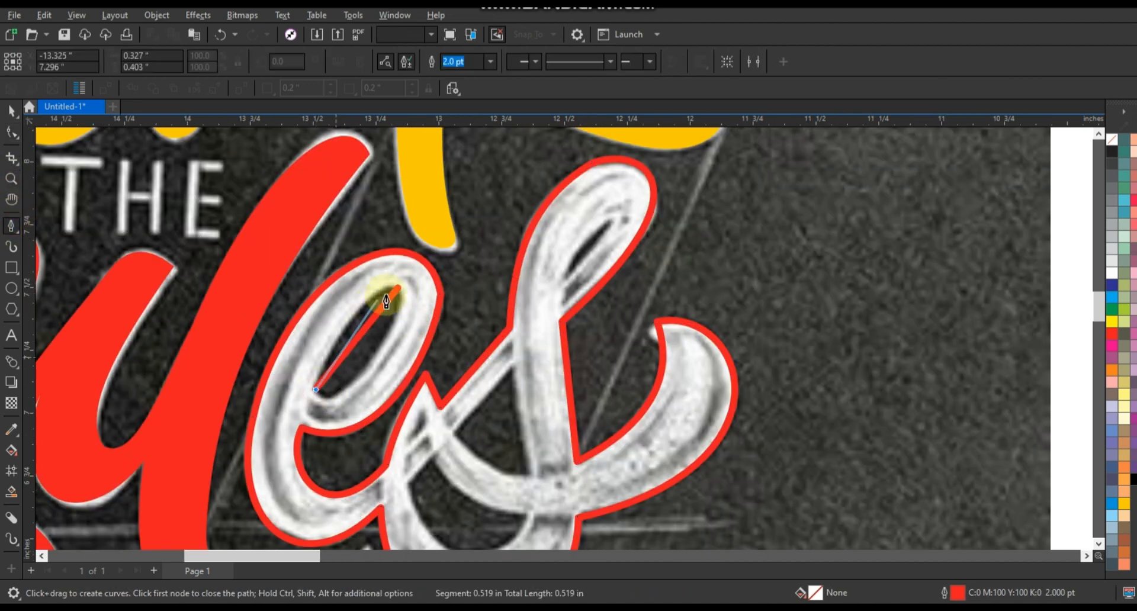
click(399, 288)
Outline the s's lower counter, the small triangular opening where e and s join, and the slim opening in the s's upper loop
click(437, 453)
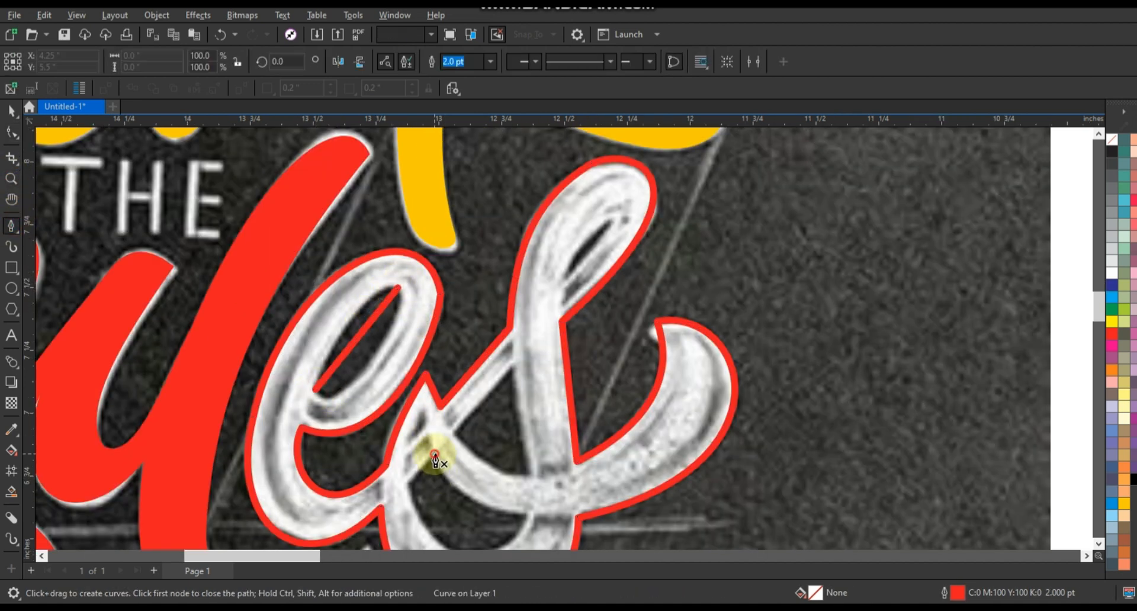
click(408, 486)
click(526, 517)
click(437, 453)
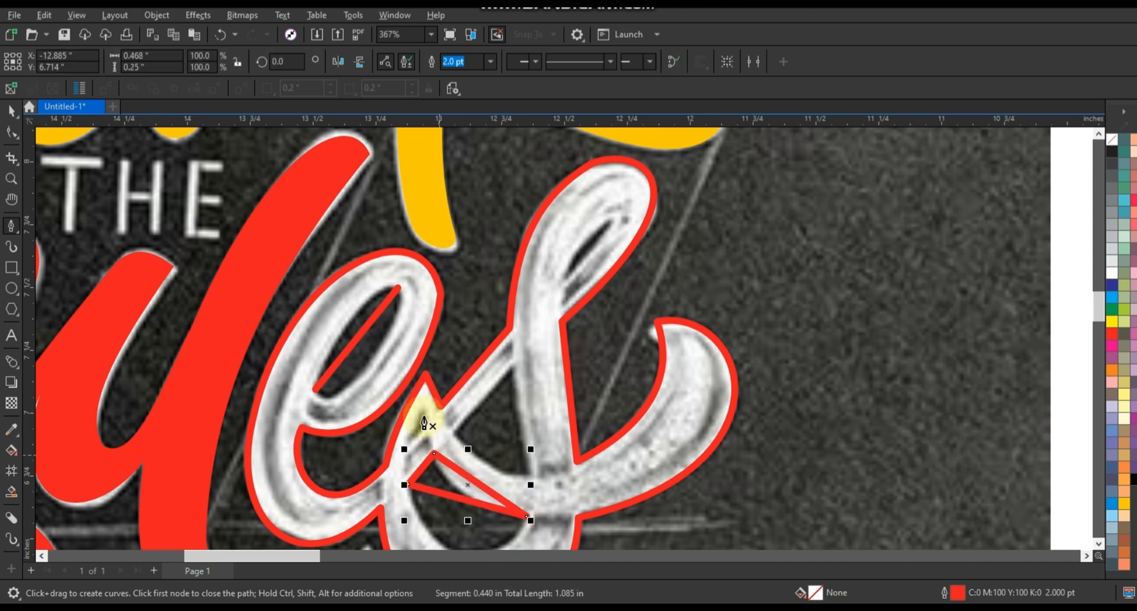
click(425, 445)
click(412, 439)
click(422, 418)
click(567, 276)
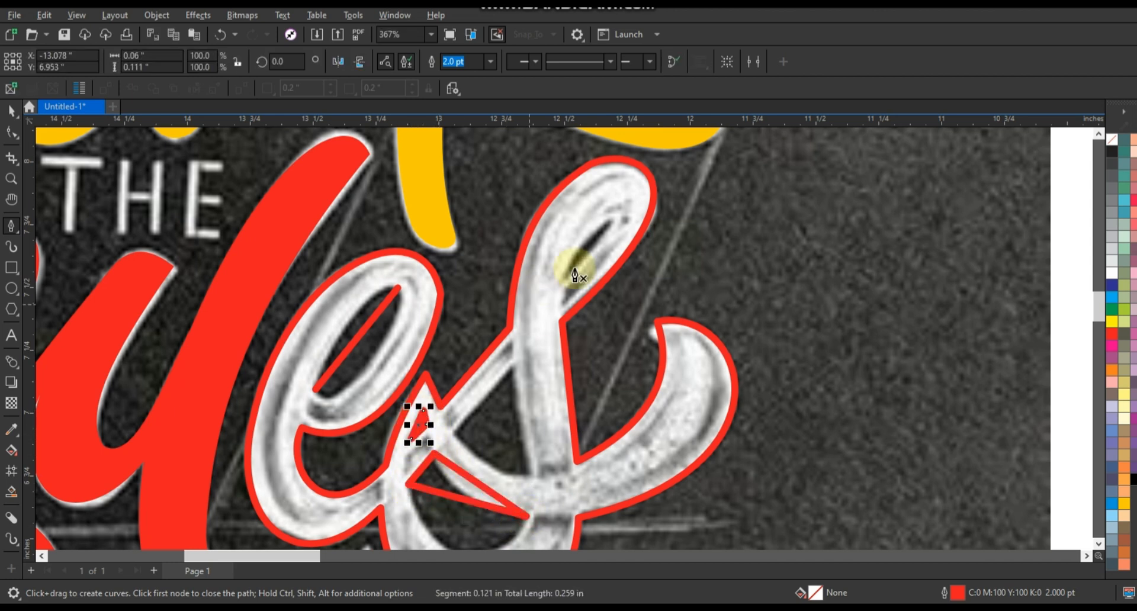
click(612, 219)
Combine the four counter outlines of the e and s into one curve
key(space)
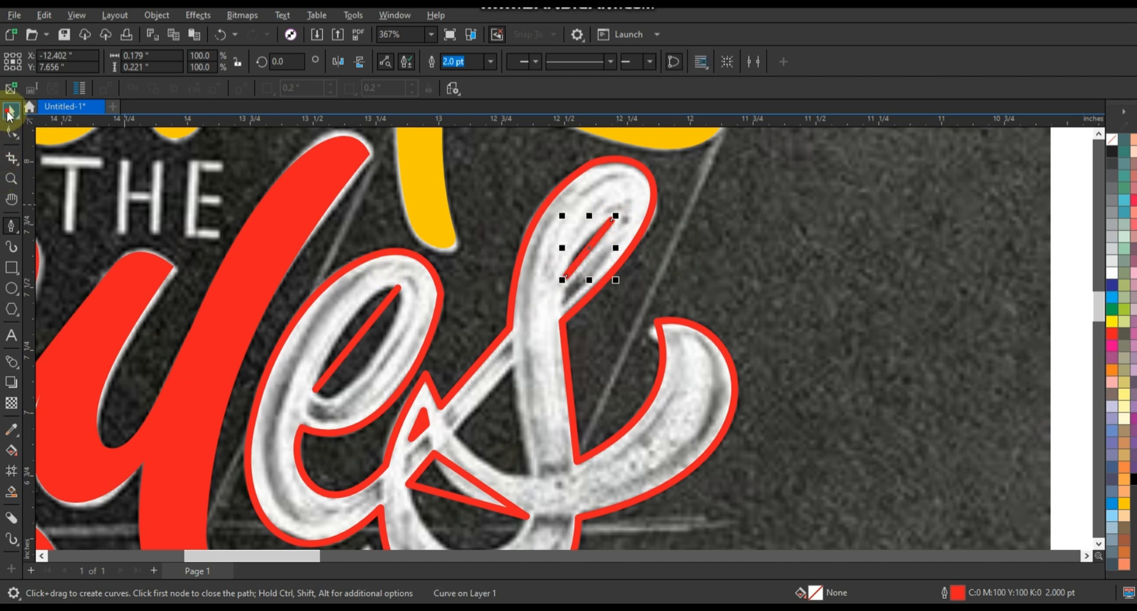
click(436, 457)
click(383, 63)
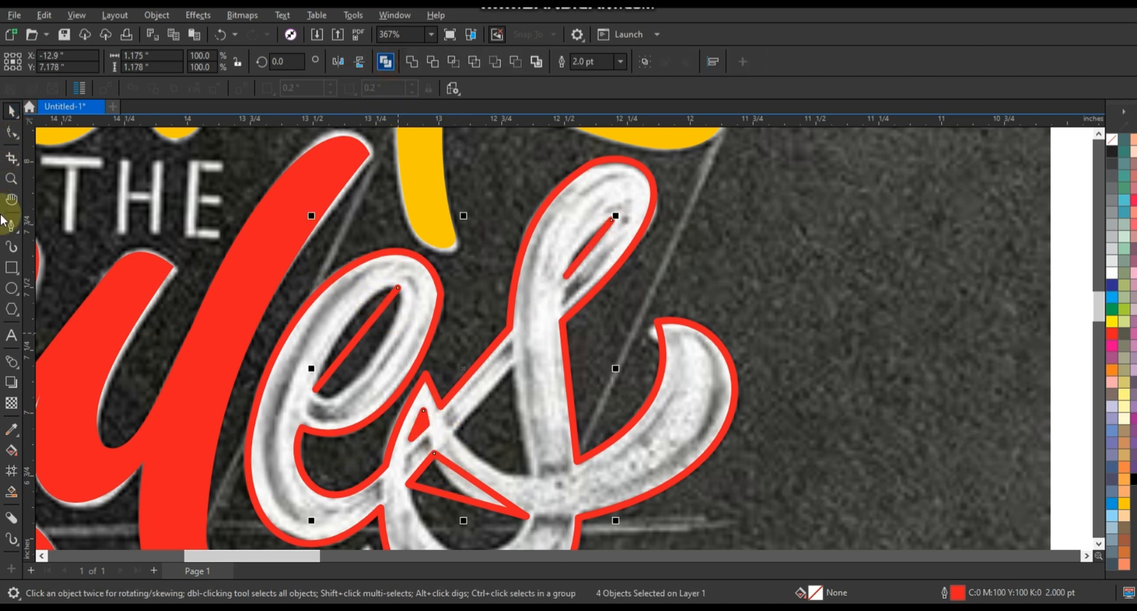
Select all nodes of the combined counters and curve both sides of the e's oval counter
click(9, 136)
scroll(372, 239, down, 2)
drag(279, 199, 561, 424)
scroll(331, 283, up, 3)
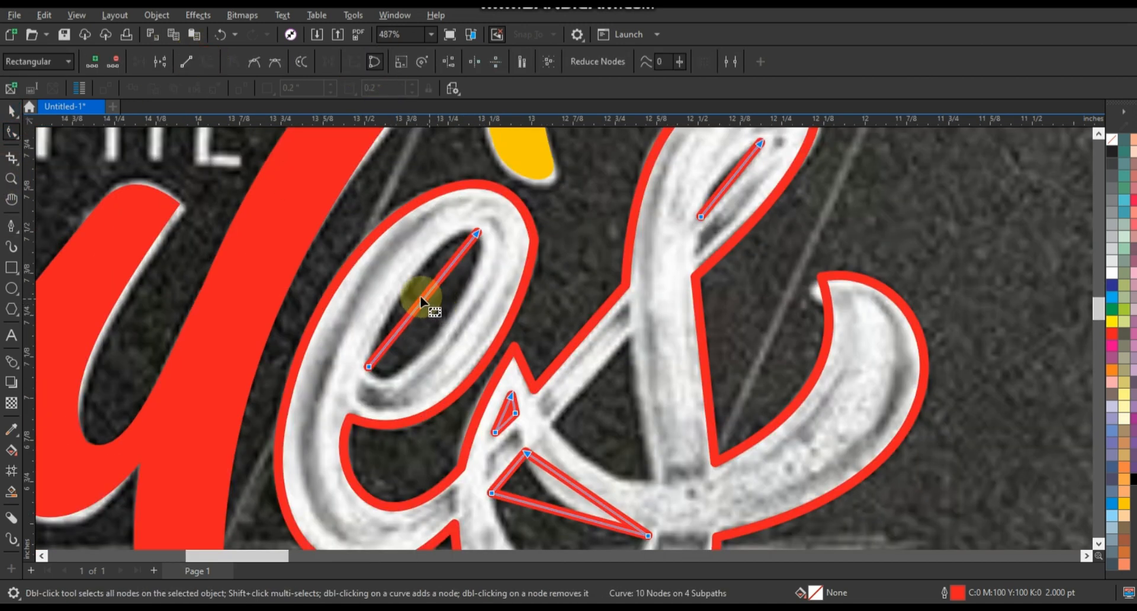
drag(429, 323, 439, 335)
drag(455, 260, 450, 239)
drag(434, 344, 438, 347)
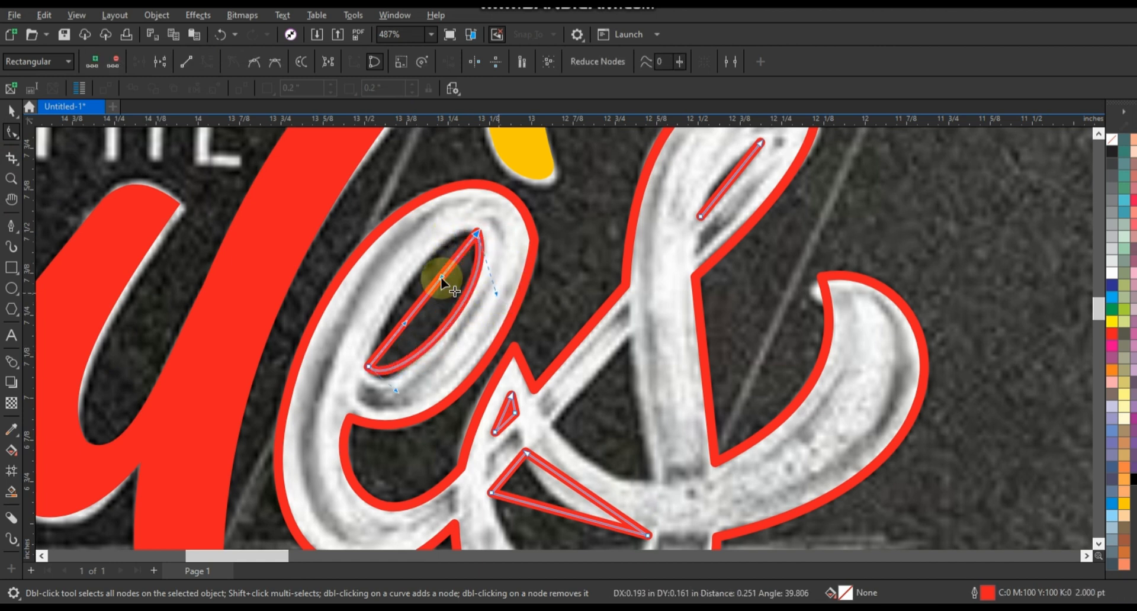
Curve the edges of the s's lower counter and of the slim opening in its upper loop
scroll(564, 486, down, 2)
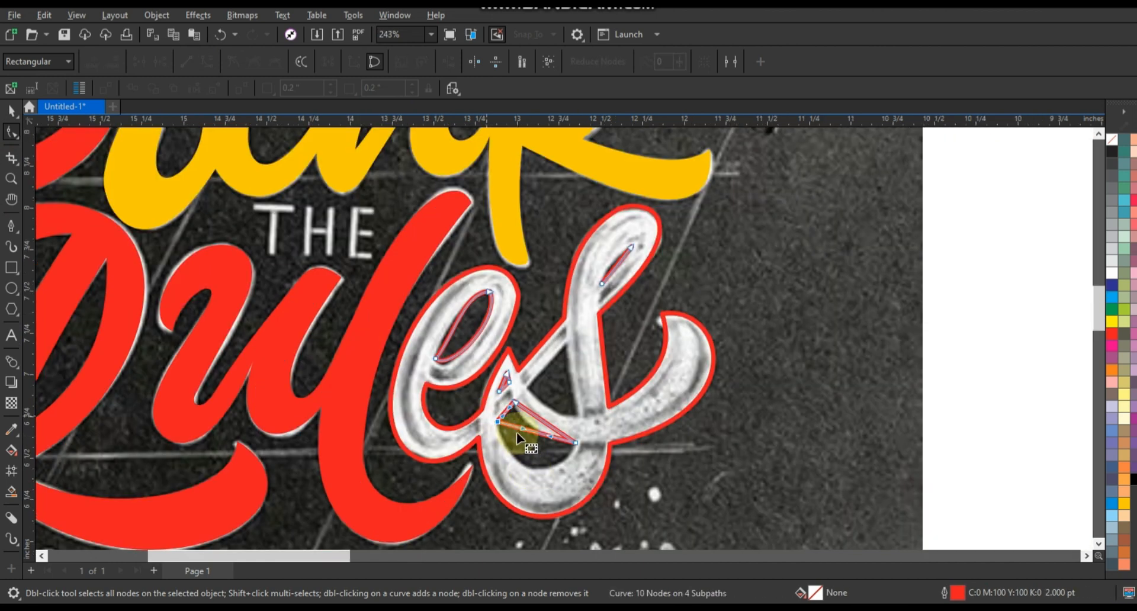
drag(518, 433, 553, 483)
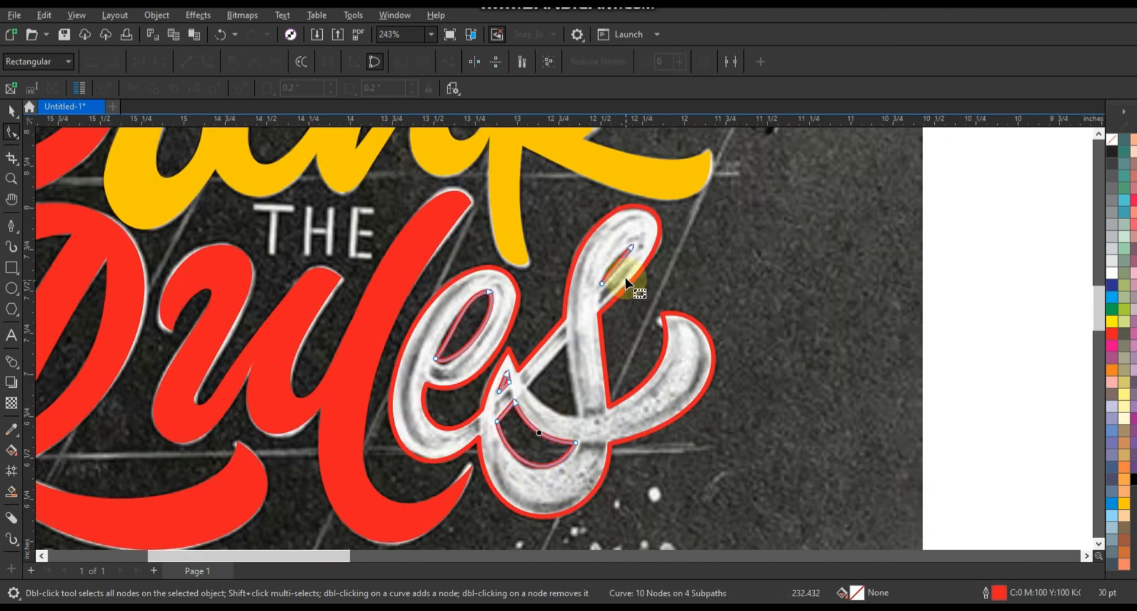
click(615, 262)
Outline the remaining triangular opening between the s's crossing strokes and curve its lower edge to fit
click(10, 226)
click(567, 344)
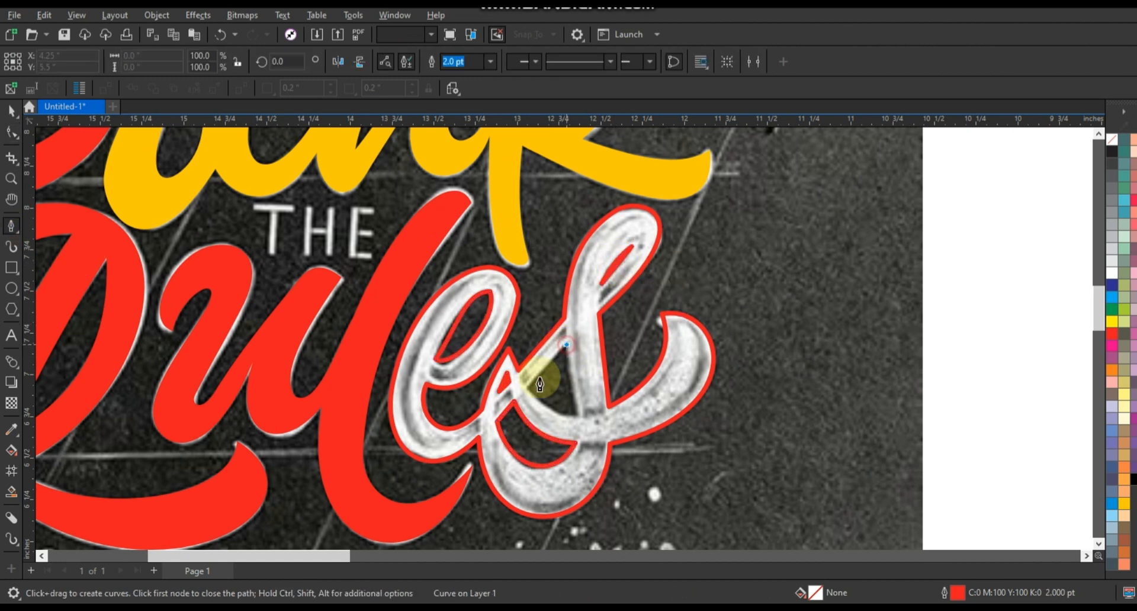
click(528, 389)
click(579, 419)
click(567, 343)
click(10, 132)
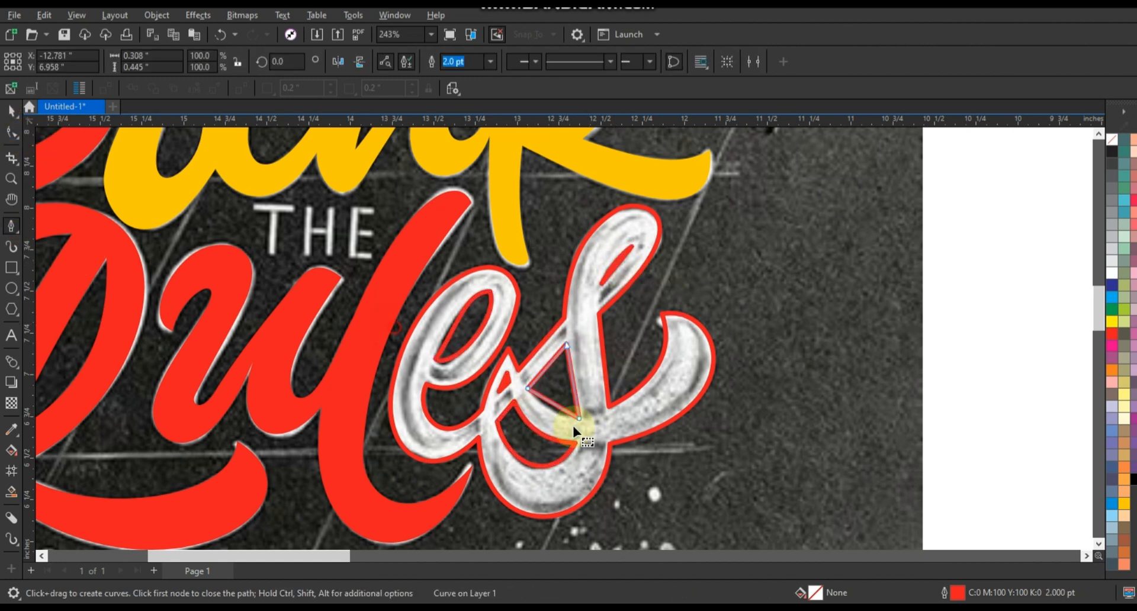
drag(573, 383, 552, 409)
Combine all the counters with the outer es outline so the openings are cut out
click(12, 112)
shift+click(529, 428)
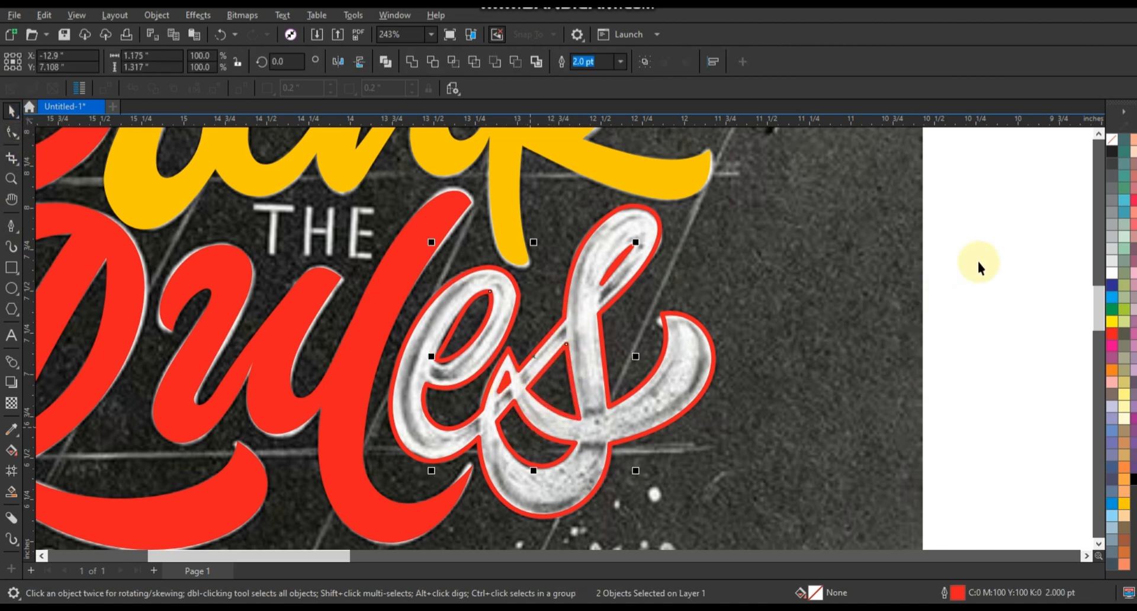
drag(979, 201, 421, 477)
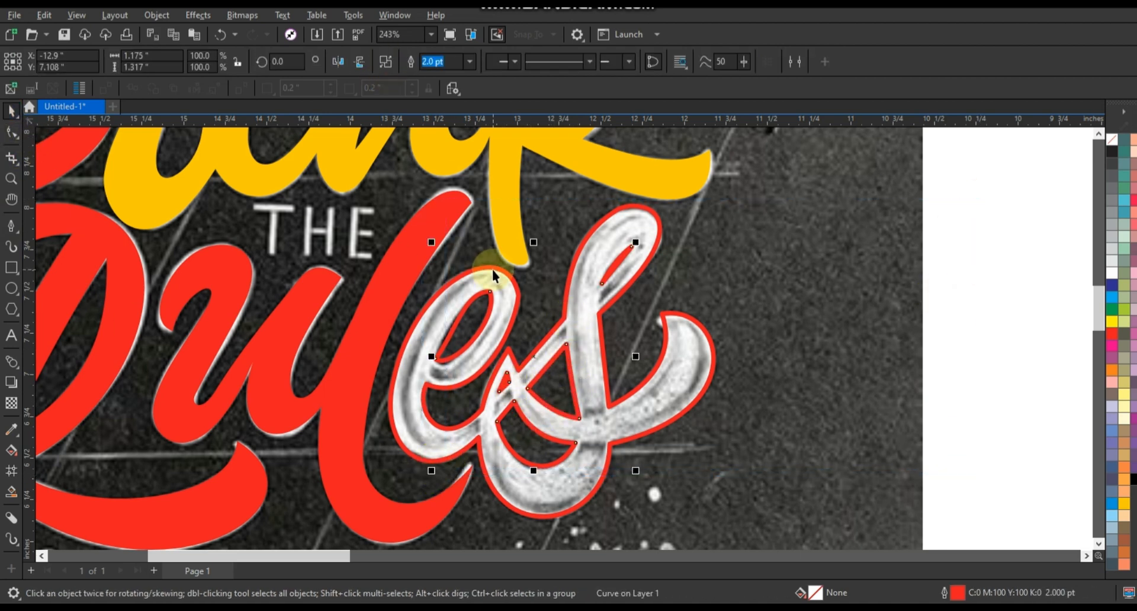
key(ctrl+l)
Fill the es shape with black and remove its outline
click(1113, 151)
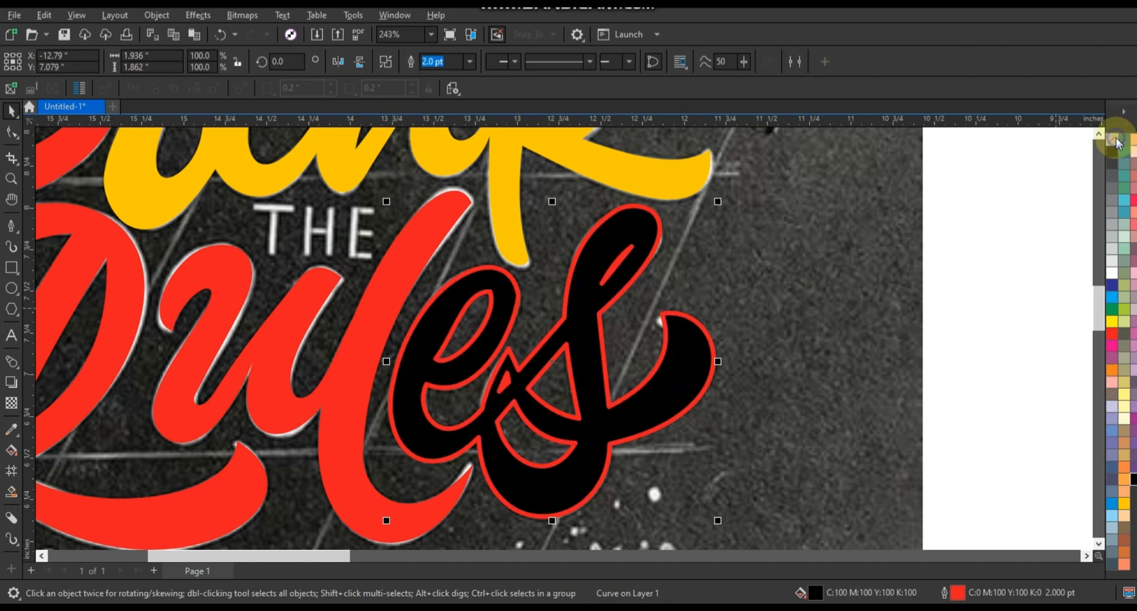
right_click(1113, 139)
click(1131, 506)
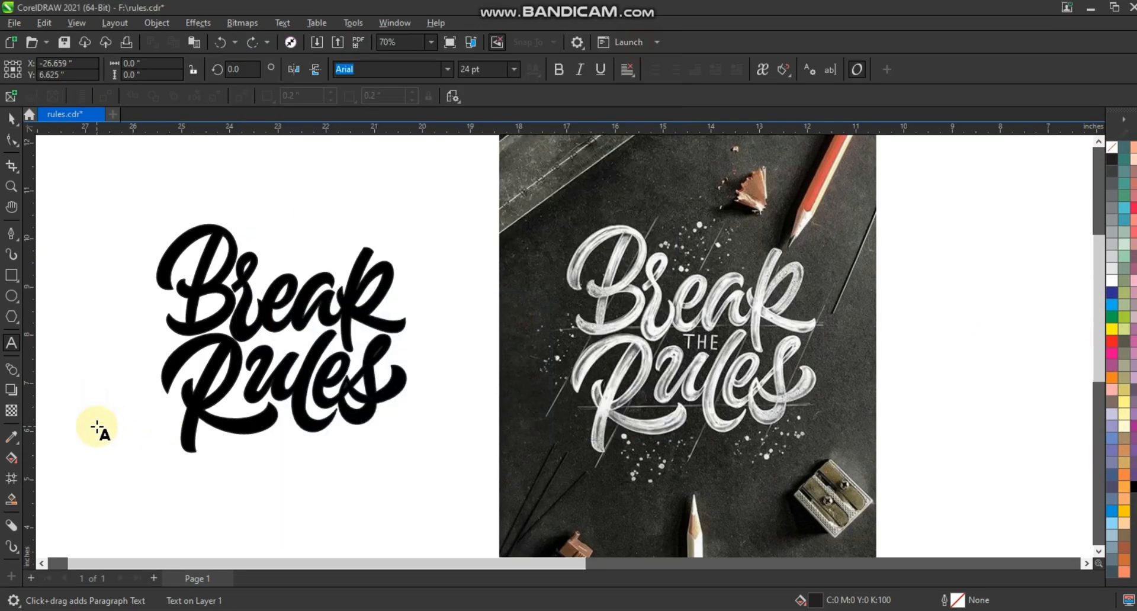
Add the text "THE" in bold 24 pt Arial and place it between "Break" and "Rules"
text(E)
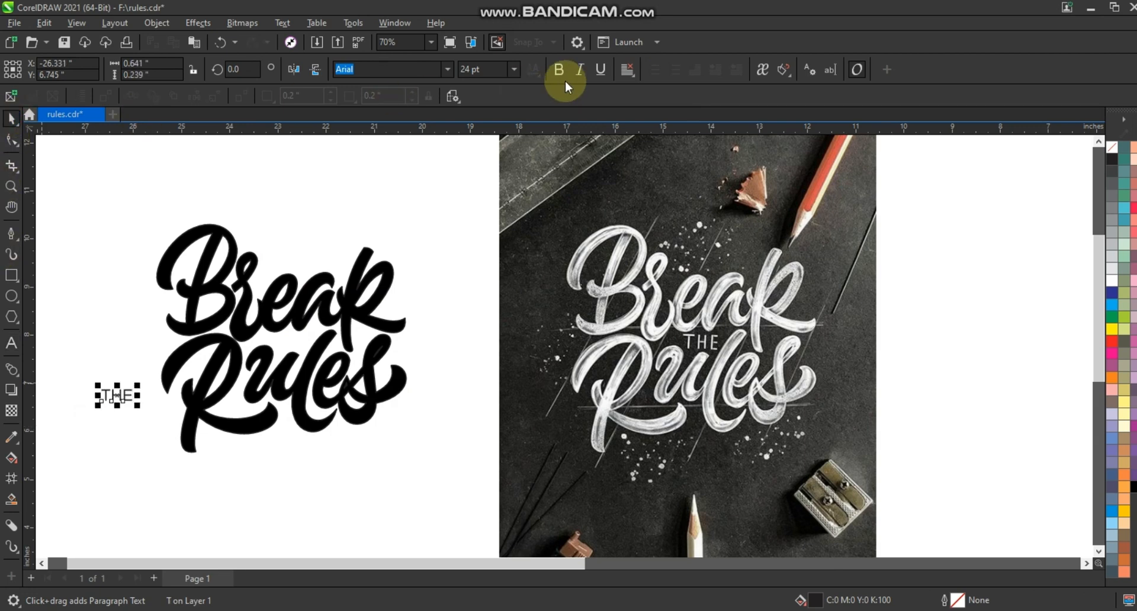
click(560, 70)
drag(117, 398, 280, 360)
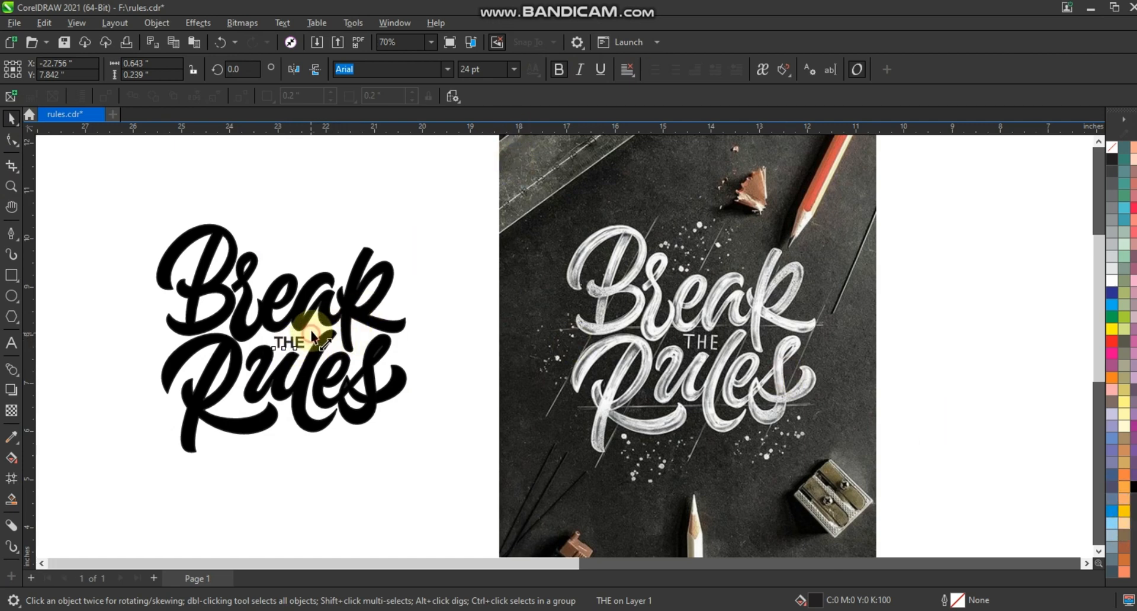
Select the whole "Break the Rules" lettering and weld it into a single curve
drag(451, 210, 341, 338)
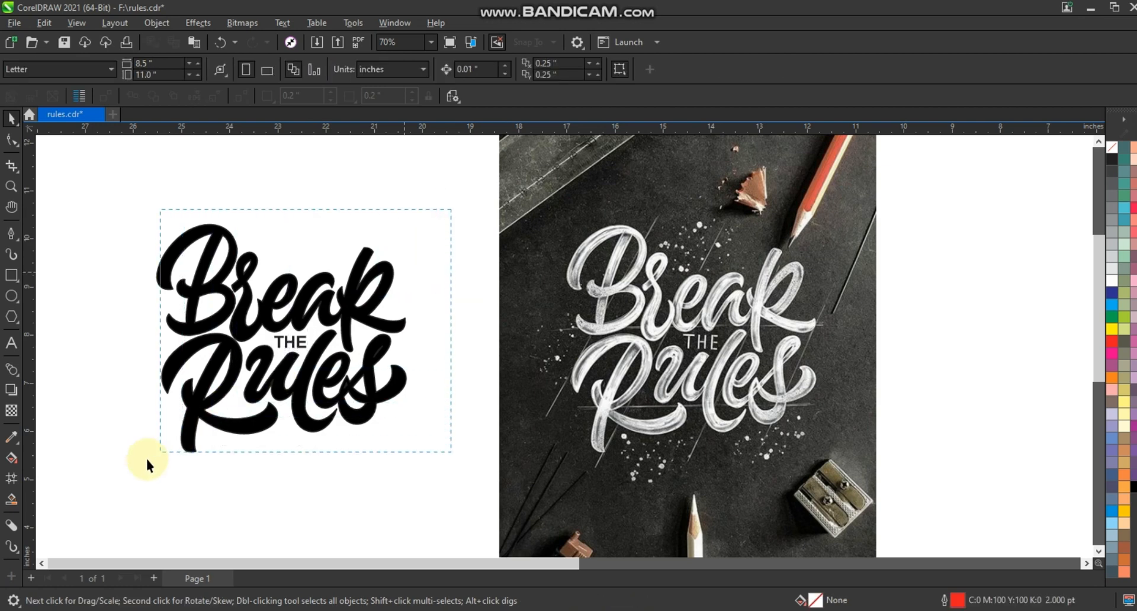
drag(146, 463, 133, 464)
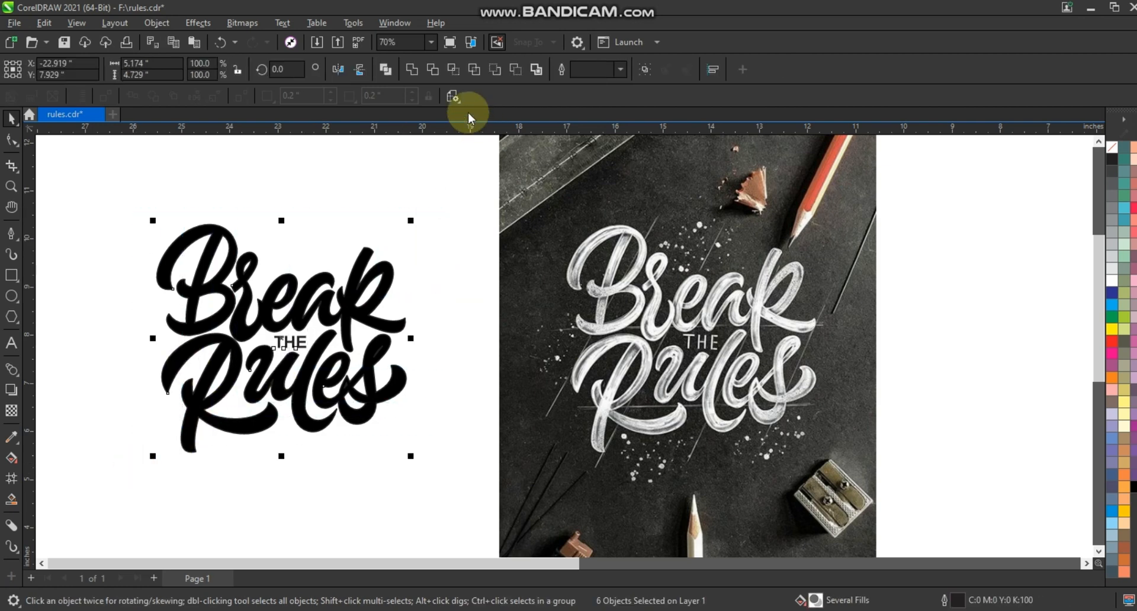
click(406, 72)
Reposition the welded lettering and the reference photo side by side on the workspace
scroll(645, 403, down, 1)
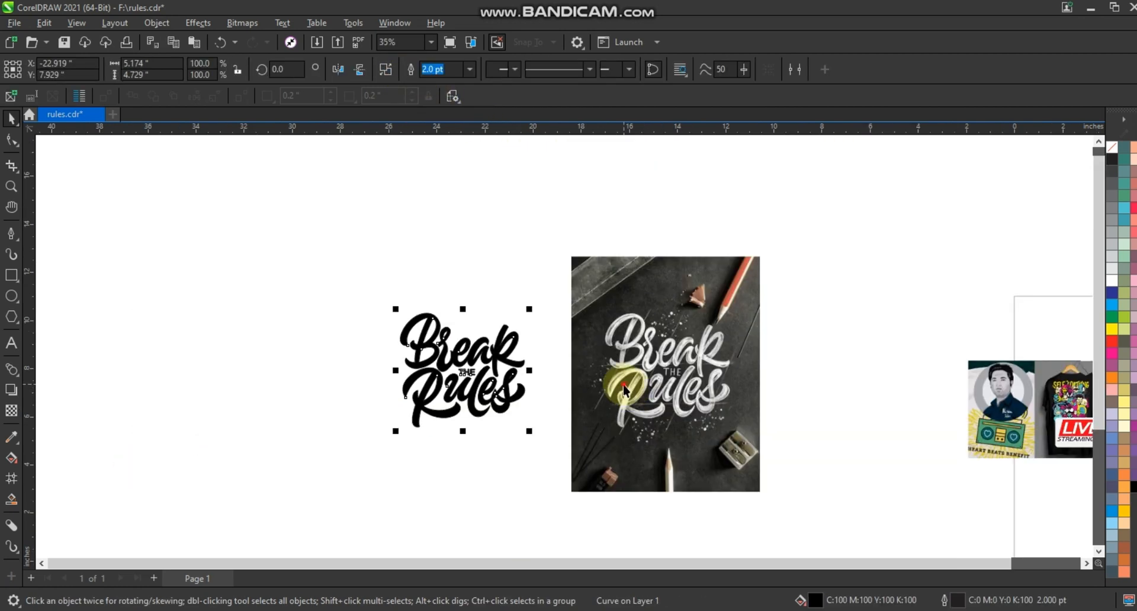
click(623, 385)
drag(427, 345, 383, 357)
click(477, 309)
drag(590, 326, 628, 327)
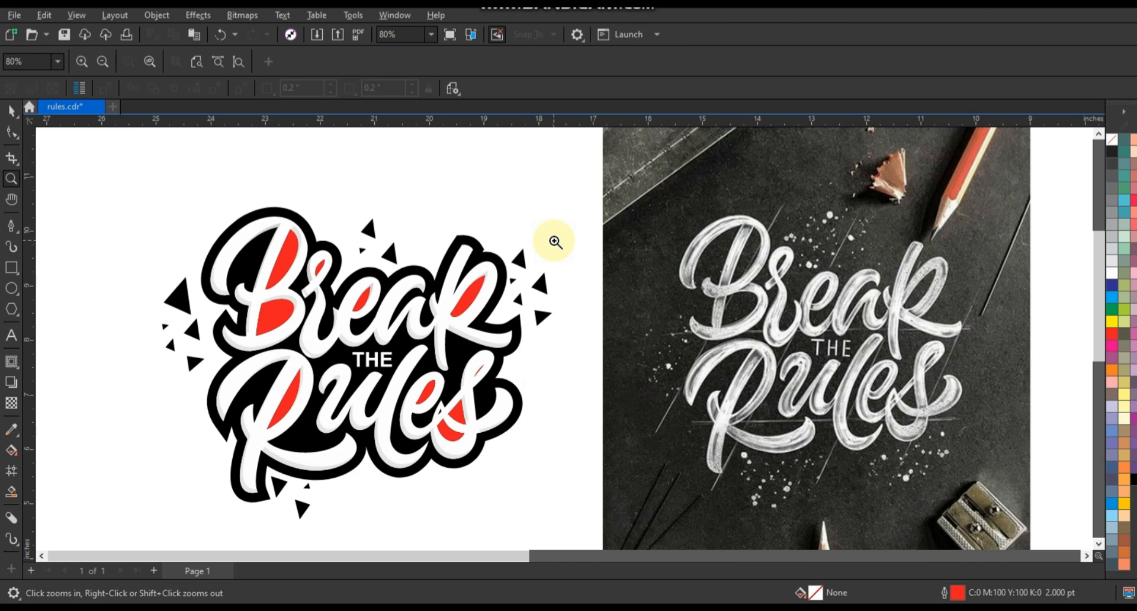
Compare the finished lettering with the reference photo at close range and in full-screen preview
right_click(555, 241)
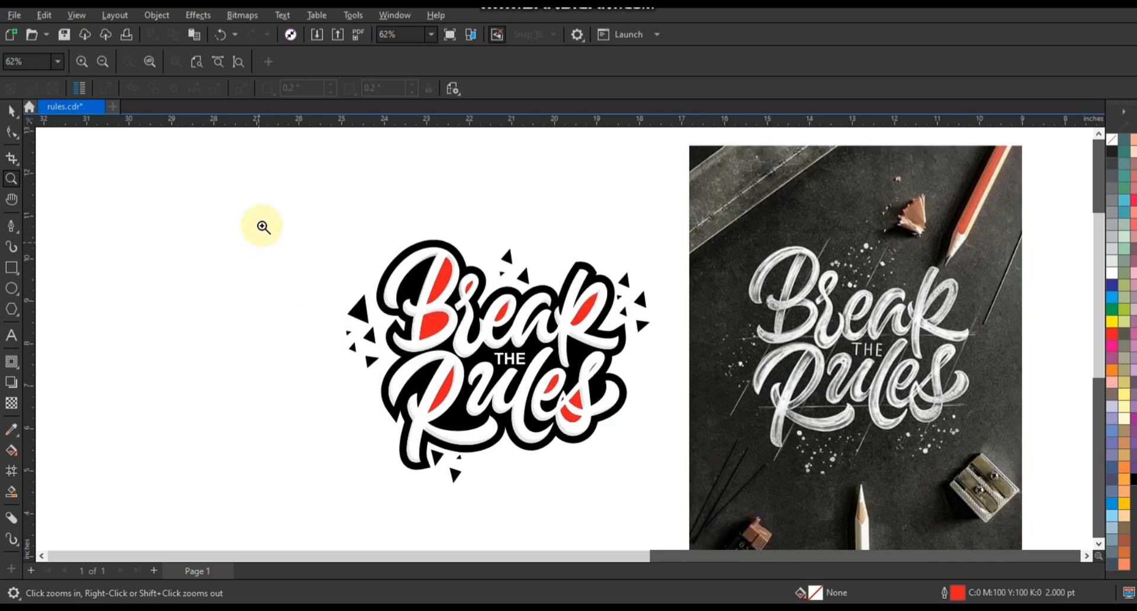
drag(266, 218, 1029, 490)
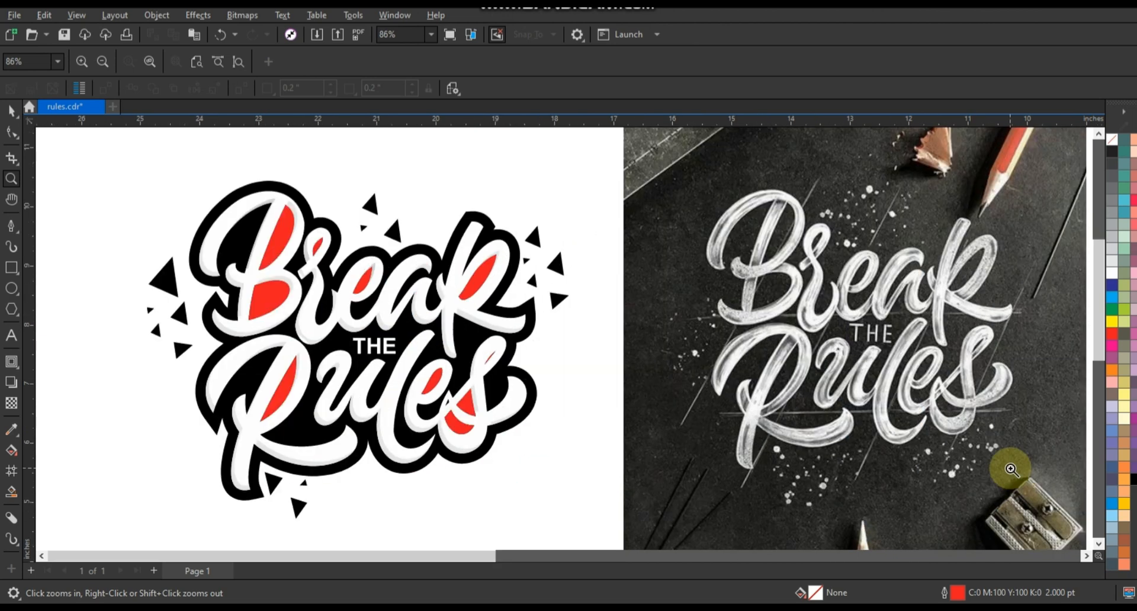
right_click(493, 259)
drag(279, 213, 1020, 499)
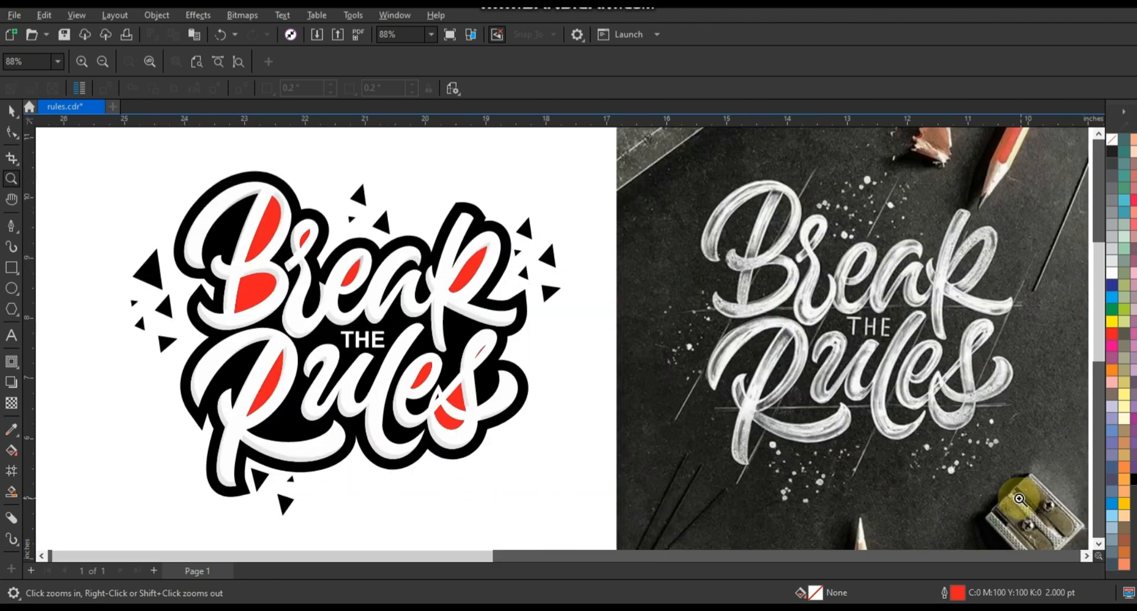
key(F9)
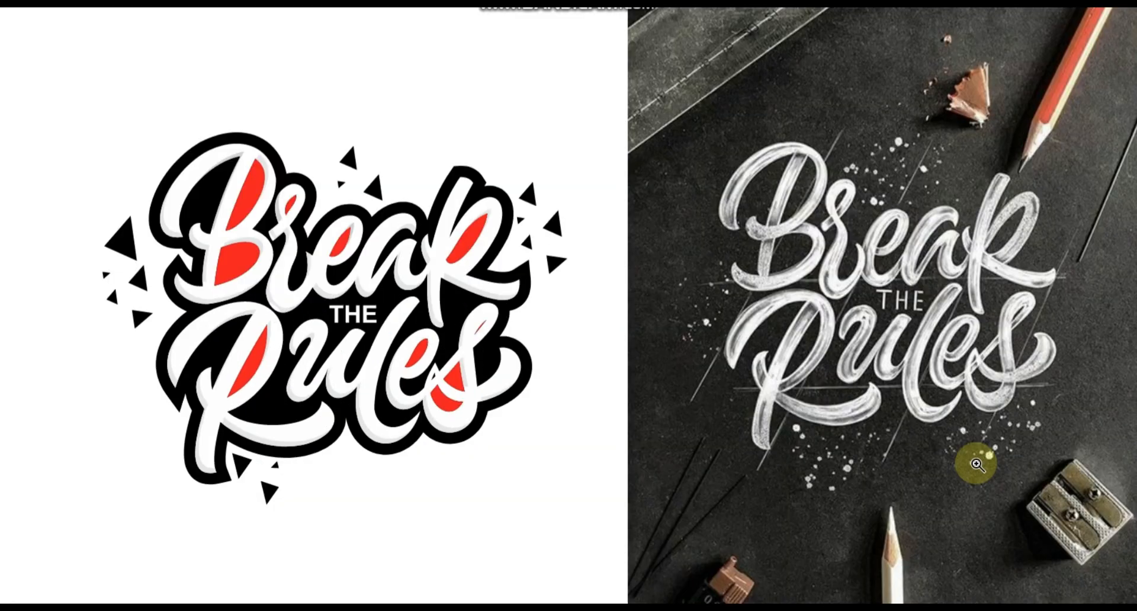